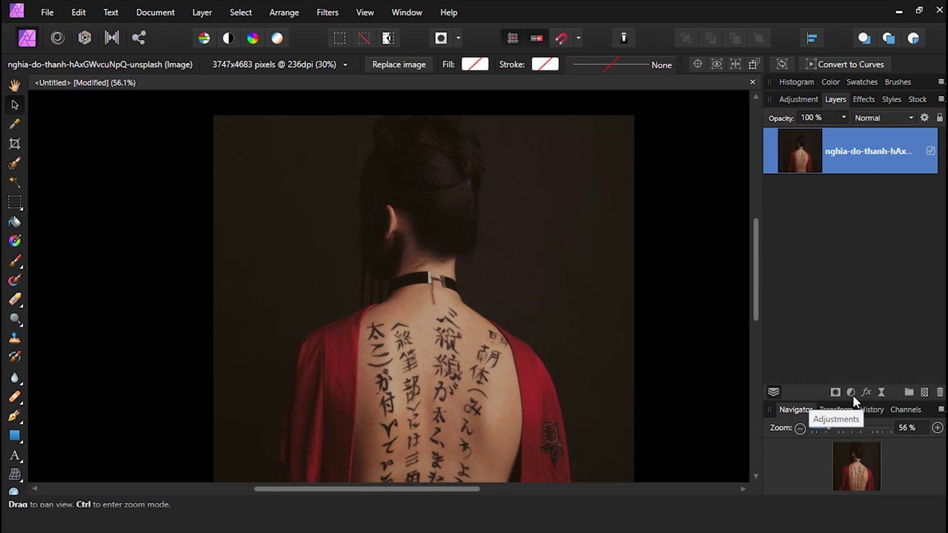
- Add a LUT adjustment from a loaded LUT file and lower its opacity
left_click(770, 332)
left_click(461, 408)
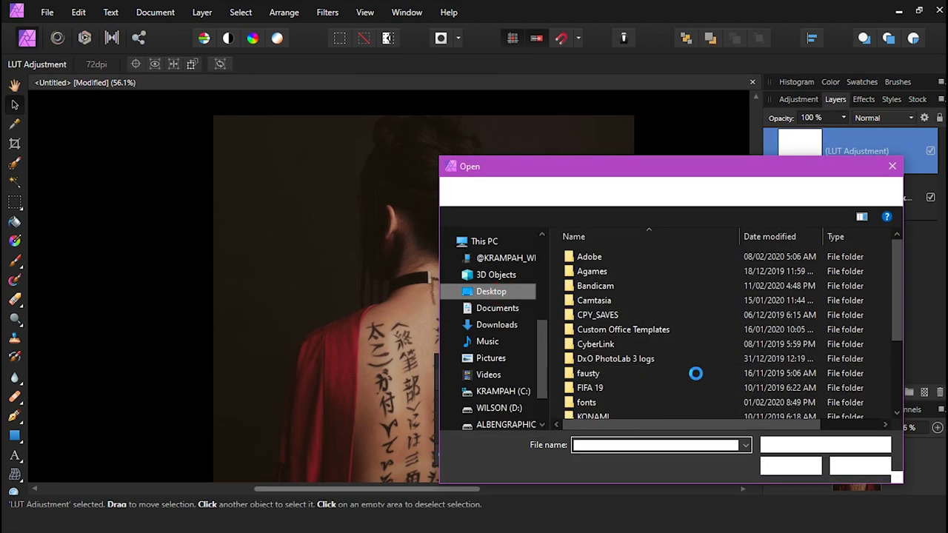
scroll(648, 415, "down", 5)
double_click(636, 397)
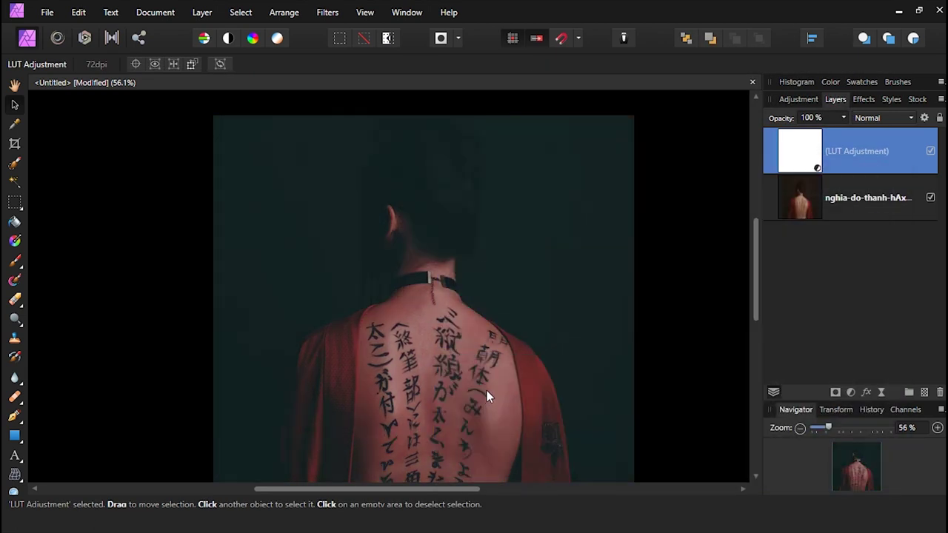
scroll(474, 399, "down", 2)
scroll(477, 338, "up", 2)
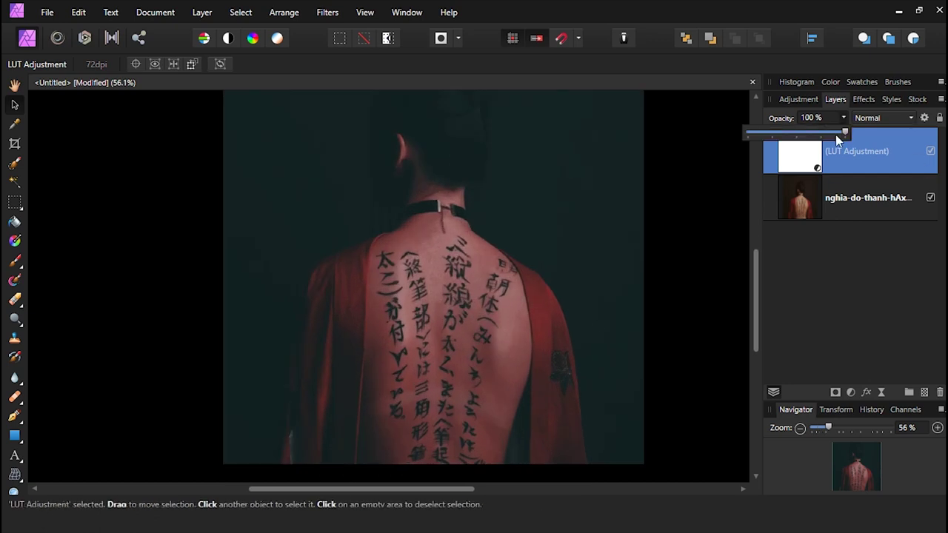
left_click_drag(840, 141, 808, 141)
- Add a Curves adjustment with raised points lifting the midtones, then switch to the Blue channel
left_click(850, 392)
left_click(729, 214)
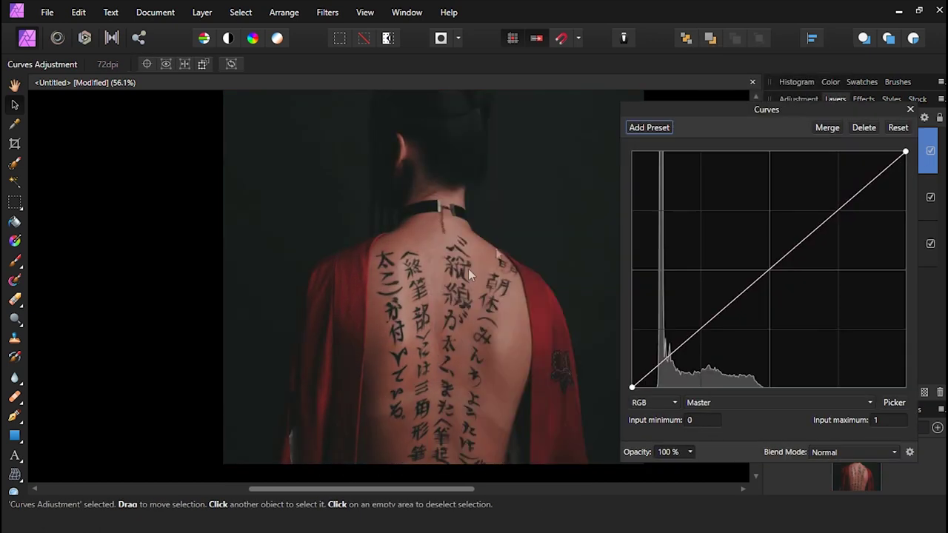
left_click_drag(431, 258, 286, 281)
left_click(692, 340)
left_click_drag(633, 386, 654, 394)
left_click_drag(781, 267, 765, 261)
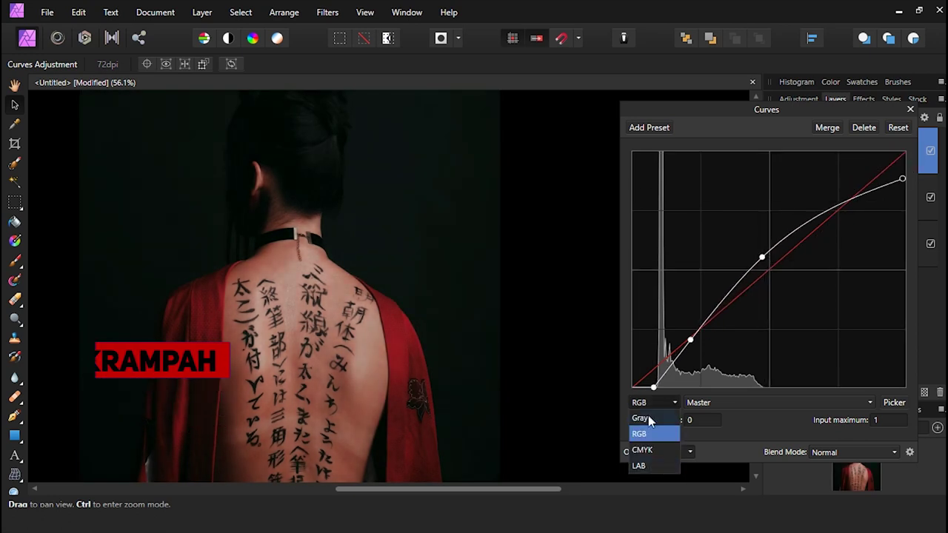
left_click(703, 402)
left_click(696, 464)
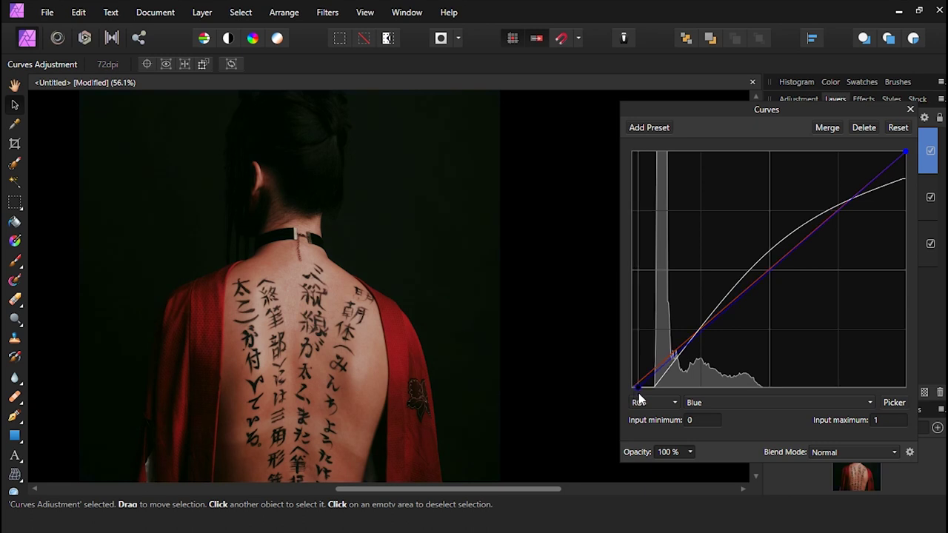
left_click(843, 118)
- Lower the LUT opacity slightly and add a Brightness/Contrast adjustment reset to 0%
left_click_drag(863, 132, 878, 150)
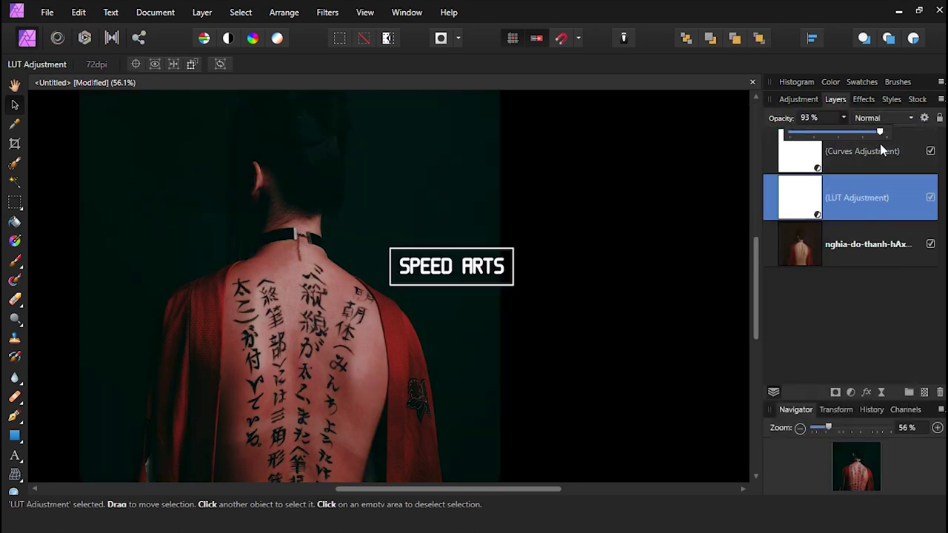
left_click(851, 393)
left_click(755, 131)
mouse_move(745, 406)
left_mouse_down()
mouse_move(665, 405)
mouse_move(740, 406)
mouse_move(706, 378)
mouse_move(747, 376)
left_mouse_up()
left_click(911, 318)
- Group the adjustment layers and toggle the group's visibility to compare
left_click(904, 155, "shift")
key("ctrl+g")
left_click(770, 151)
left_click(931, 152)
left_click(826, 202)
- Apply a spot Lighting filter to the photo, then reopen the Lighting settings
left_click(328, 11)
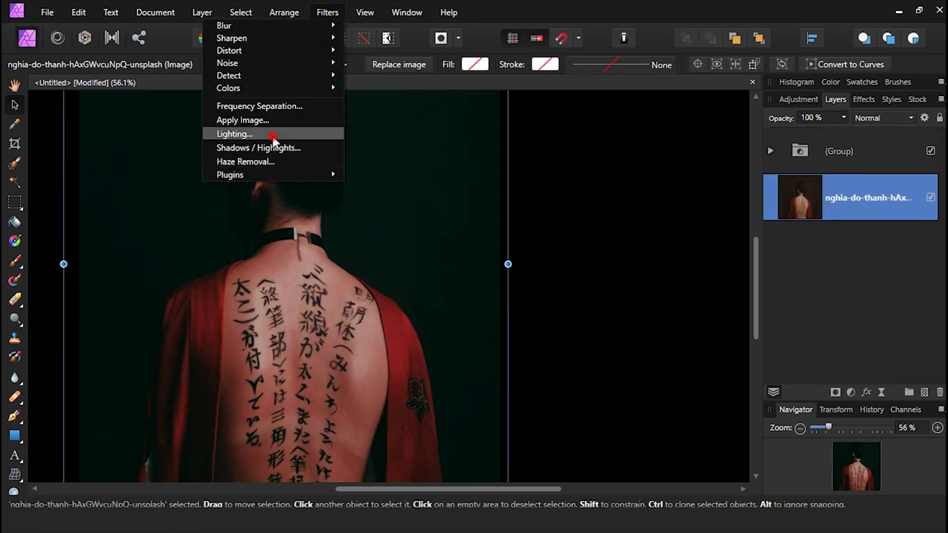
left_click(265, 134)
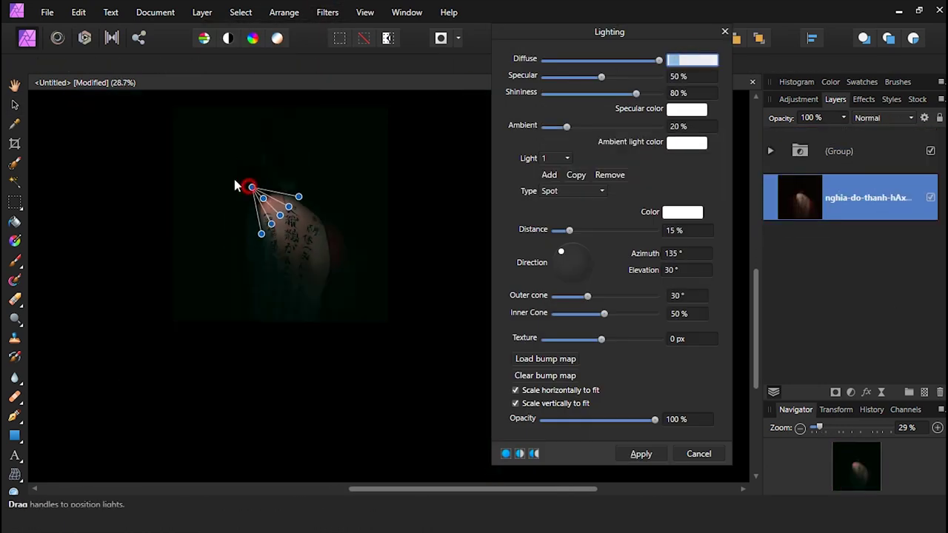
key("Return")
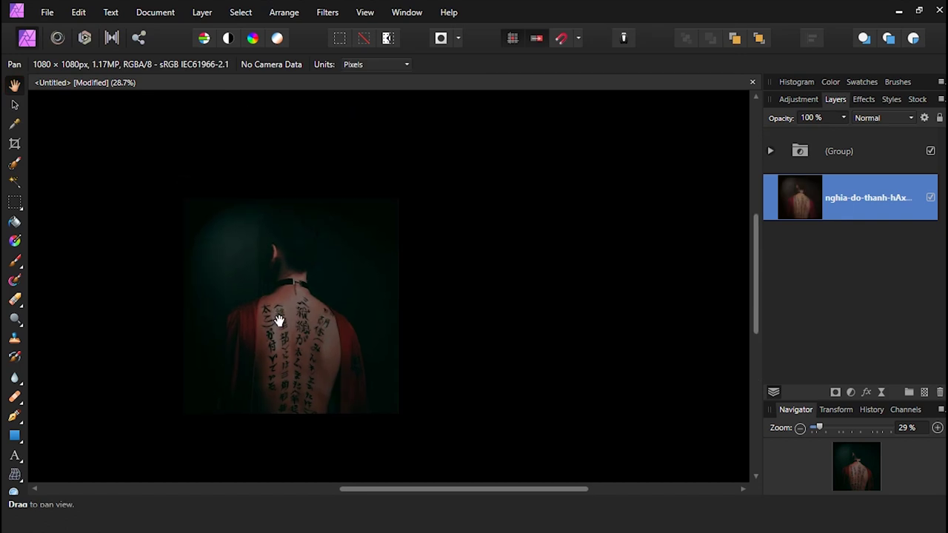
scroll(285, 303, "up", 3)
scroll(266, 348, "down", 2)
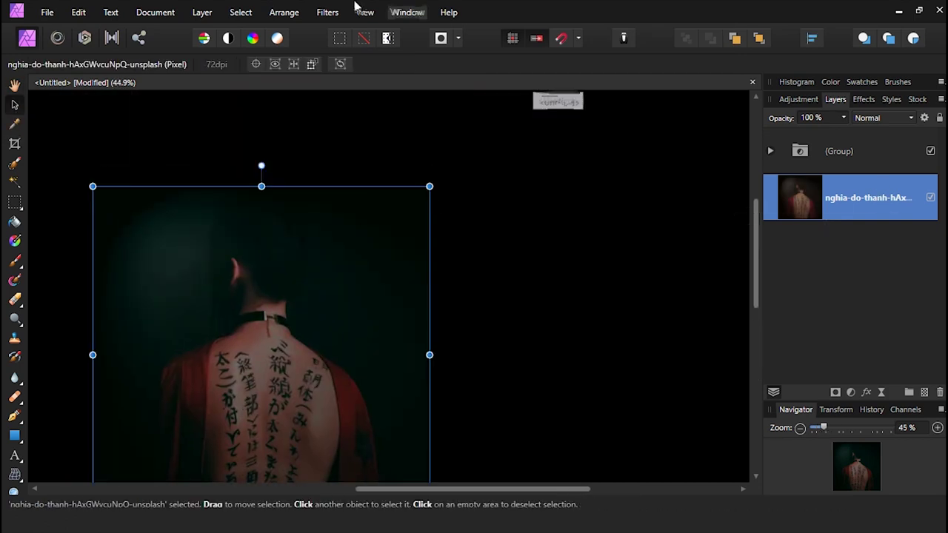
left_click(327, 12)
left_click(319, 154)
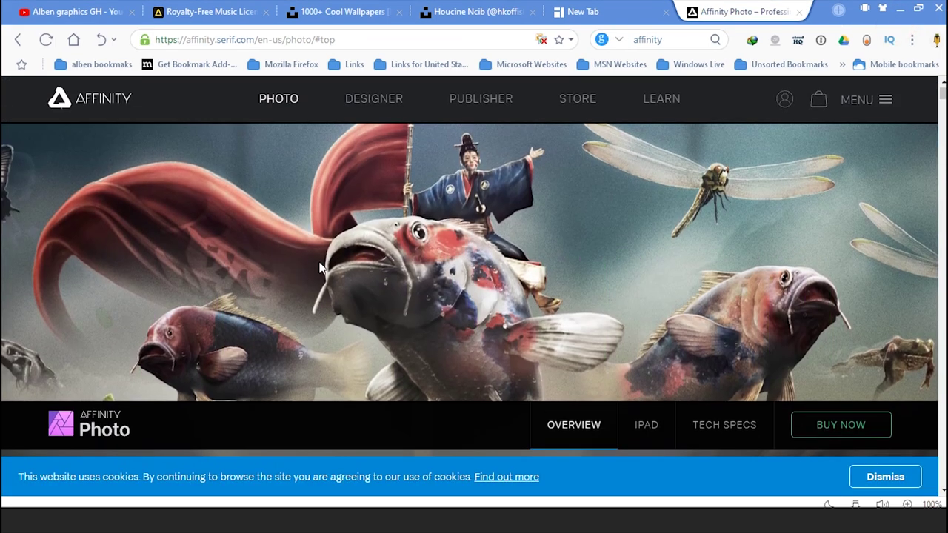
- Play the Affinity Photo promotional video, then close it
scroll(319, 262, "down", 5)
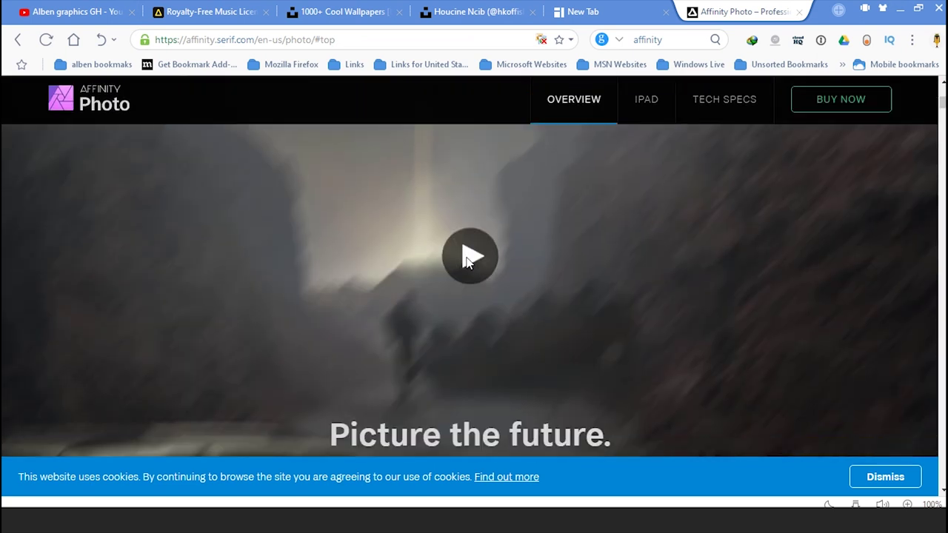
left_click(473, 257)
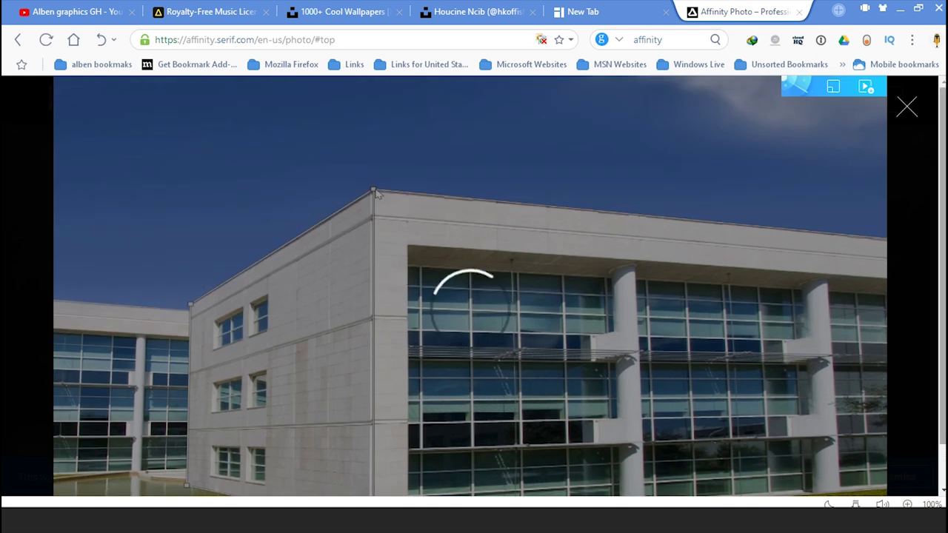
key("Escape")
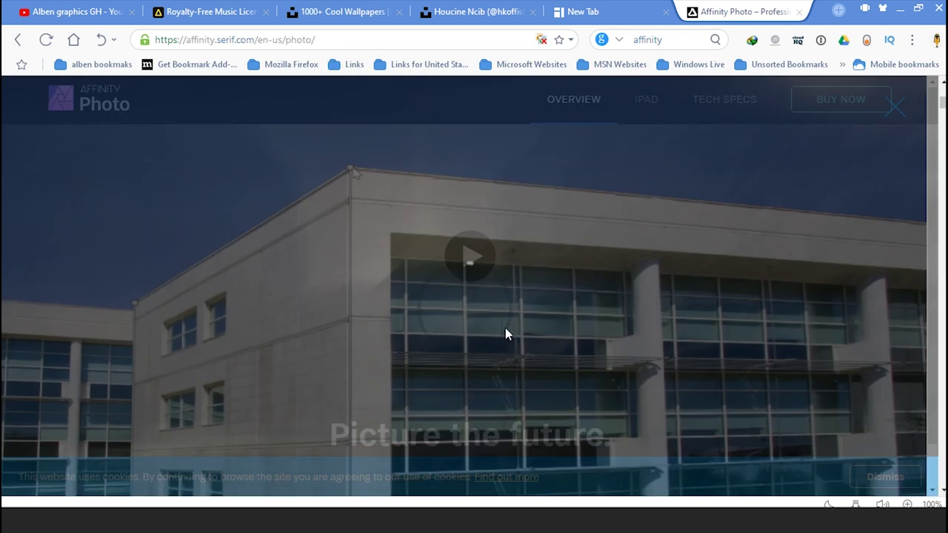
- Scroll down through the overview page's feature showcase sections
scroll(505, 328, "down", 3)
scroll(505, 327, "down", 3)
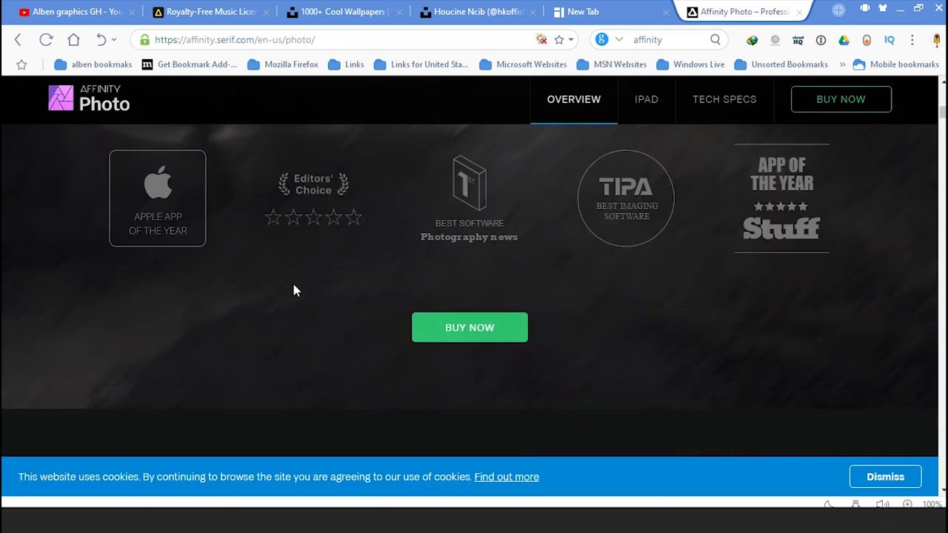
scroll(293, 288, "up", 3)
scroll(282, 289, "down", 3)
scroll(276, 290, "down", 3)
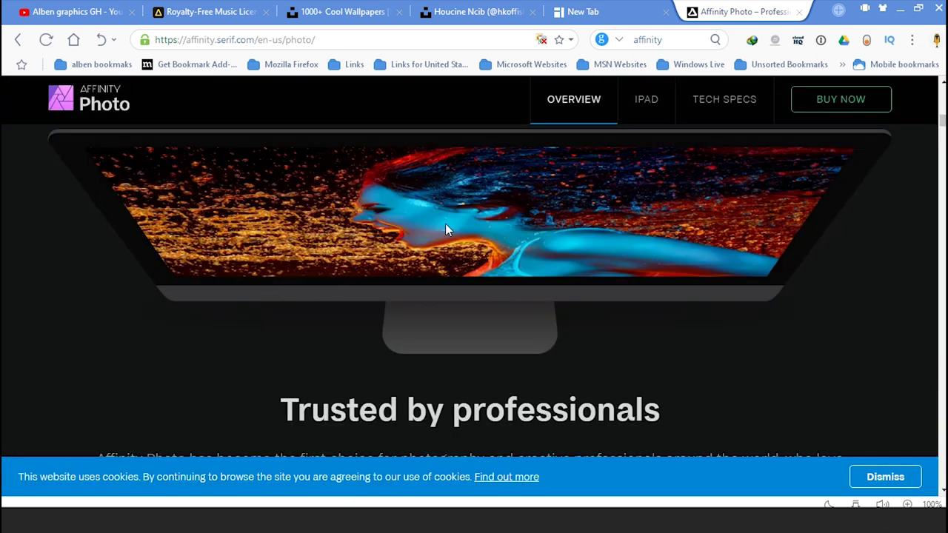
scroll(397, 329, "down", 5)
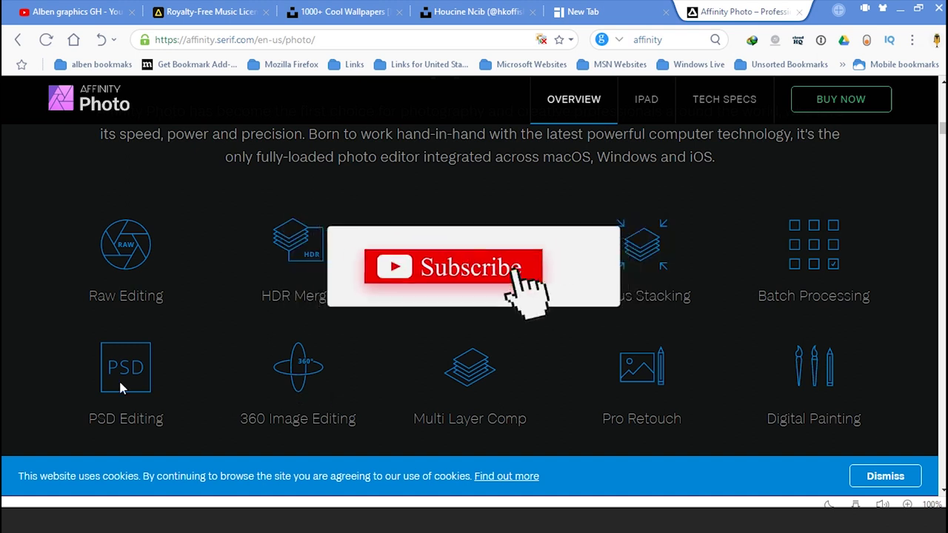
scroll(114, 356, "down", 2)
scroll(285, 382, "down", 2)
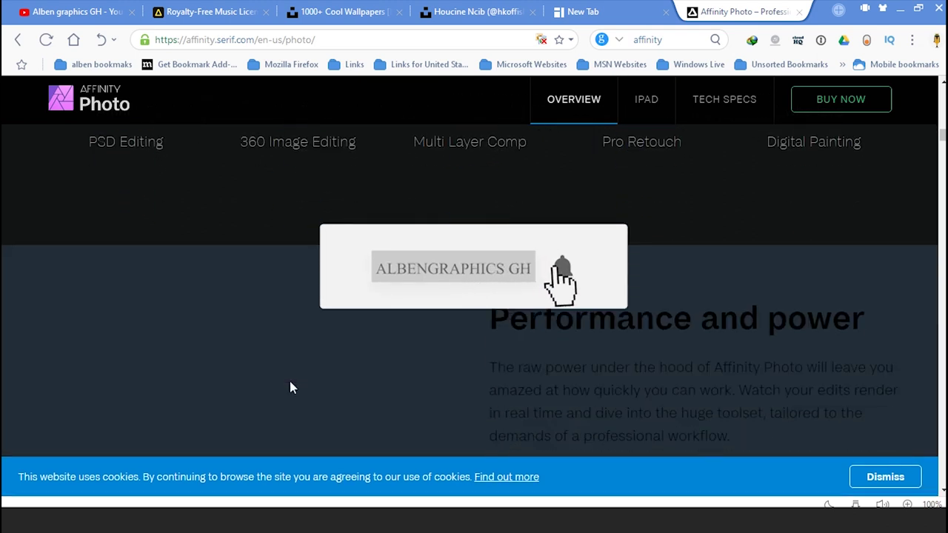
scroll(563, 337, "down", 4)
scroll(474, 330, "down", 3)
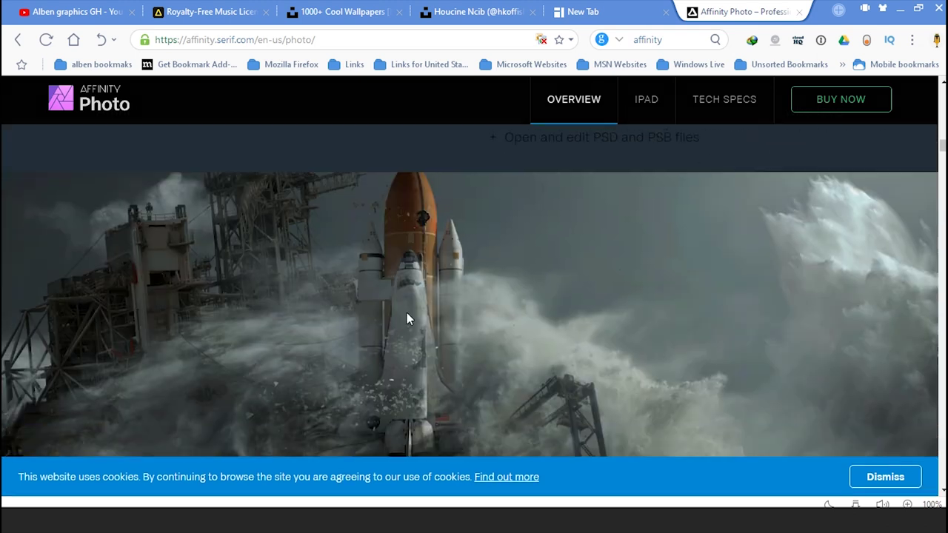
scroll(192, 233, "down", 1)
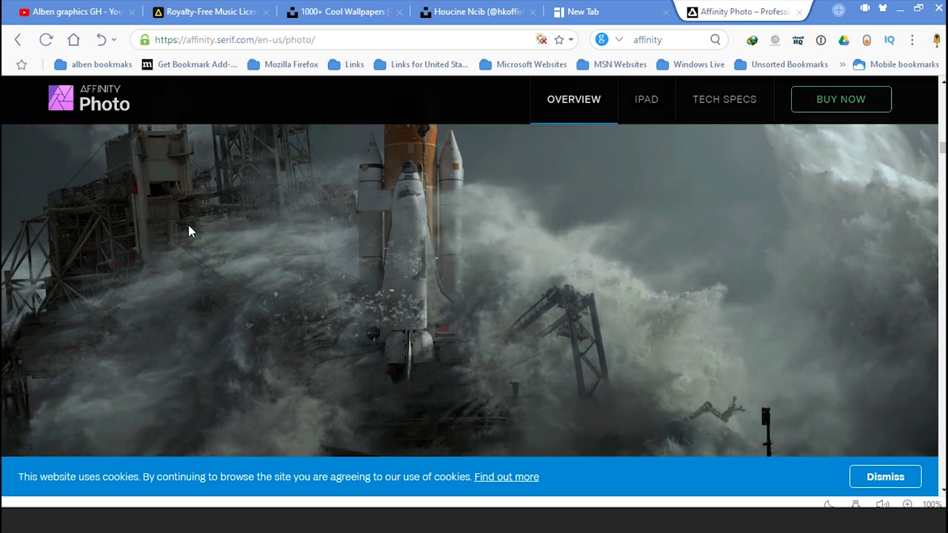
scroll(698, 291, "down", 3)
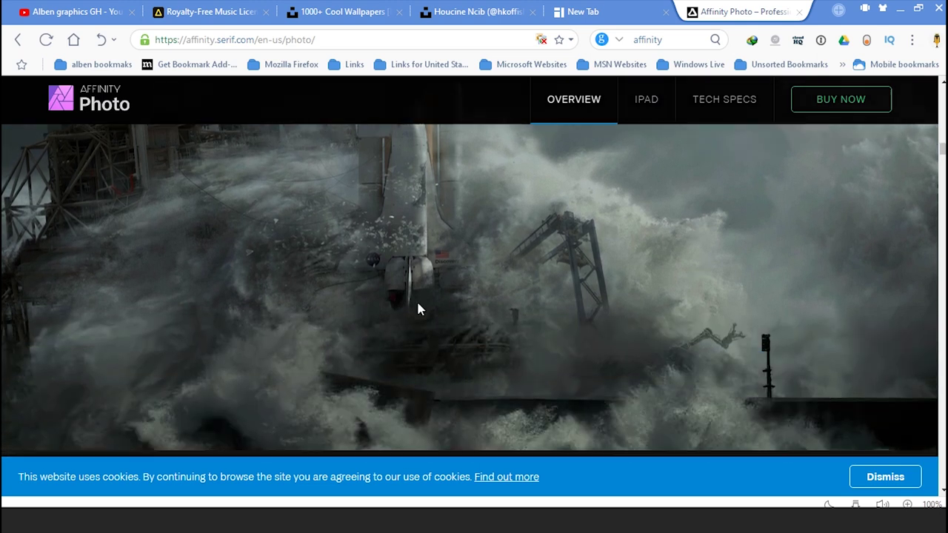
scroll(416, 299, "down", 4)
scroll(413, 300, "down", 2)
scroll(450, 293, "down", 3)
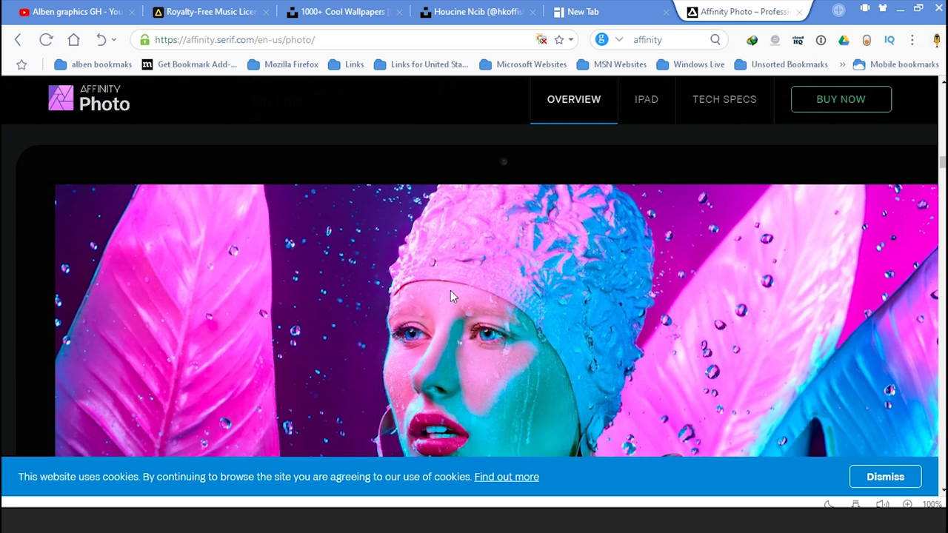
scroll(451, 292, "down", 1)
scroll(448, 295, "down", 2)
scroll(449, 295, "down", 2)
scroll(445, 291, "down", 3)
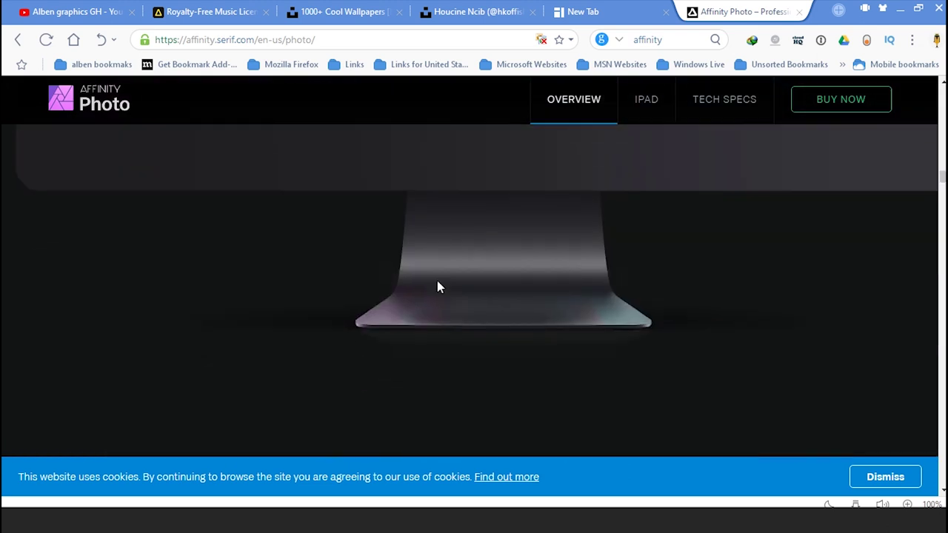
scroll(437, 285, "down", 3)
scroll(437, 286, "down", 3)
scroll(436, 286, "down", 3)
scroll(400, 285, "down", 3)
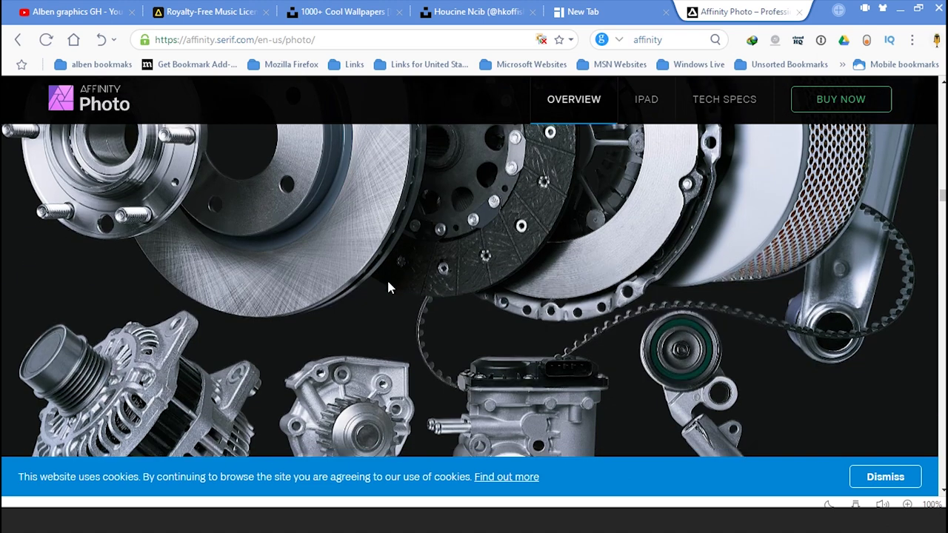
scroll(387, 286, "down", 3)
scroll(378, 308, "down", 3)
scroll(375, 282, "up", 1)
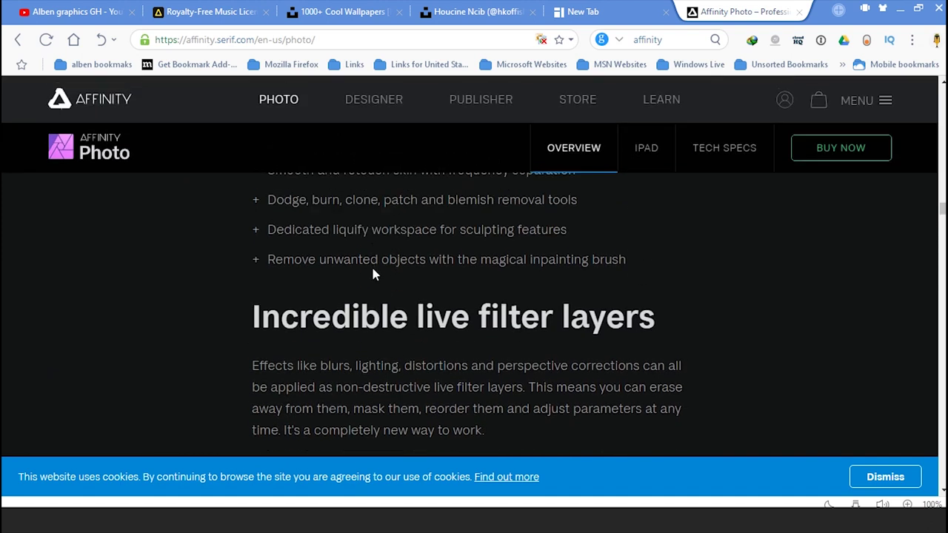
scroll(357, 302, "up", 3)
scroll(356, 269, "down", 5)
scroll(396, 314, "down", 5)
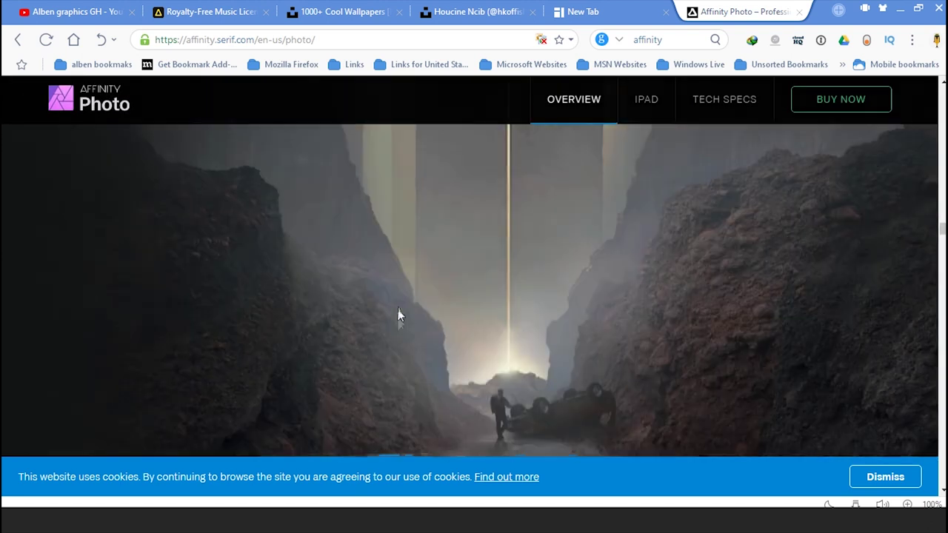
scroll(398, 309, "down", 3)
scroll(396, 306, "down", 3)
scroll(398, 309, "down", 5)
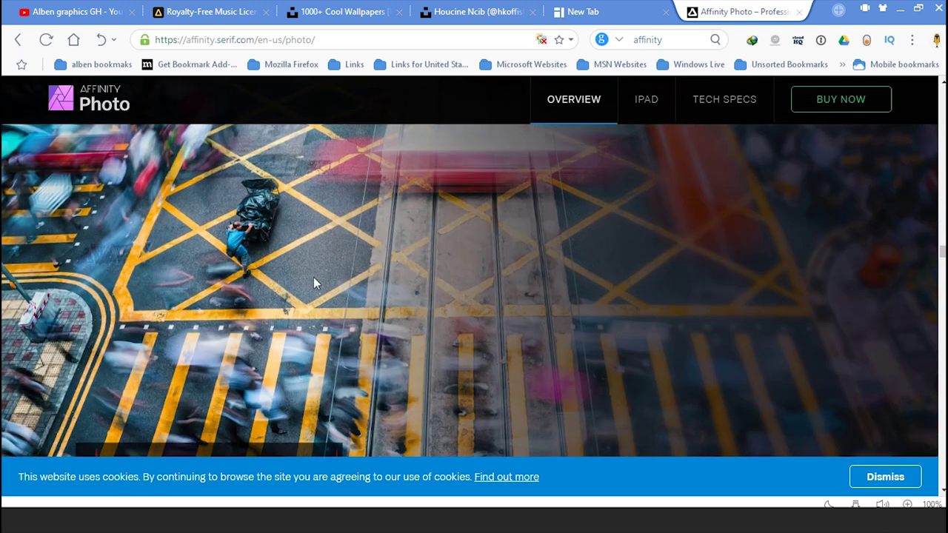
scroll(314, 277, "down", 5)
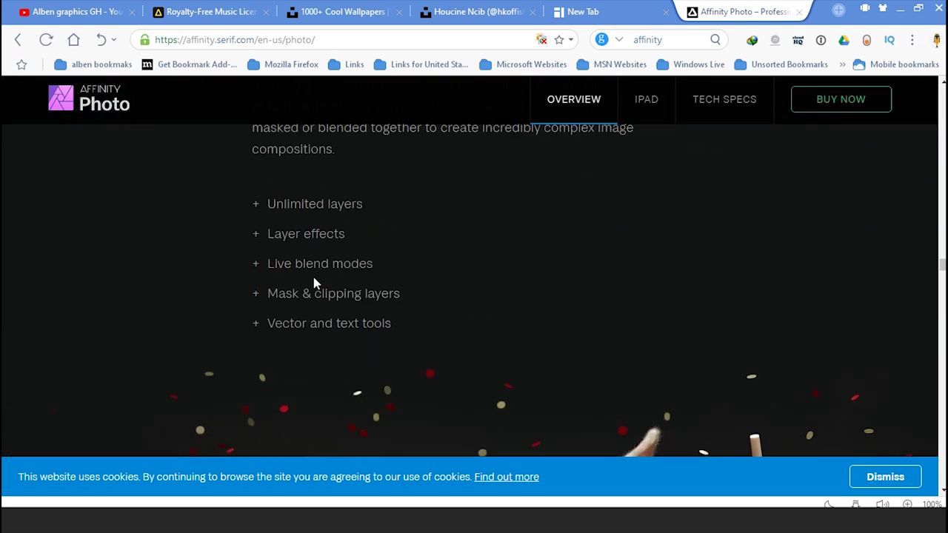
scroll(313, 282, "down", 5)
scroll(313, 281, "up", 3)
scroll(314, 282, "up", 2)
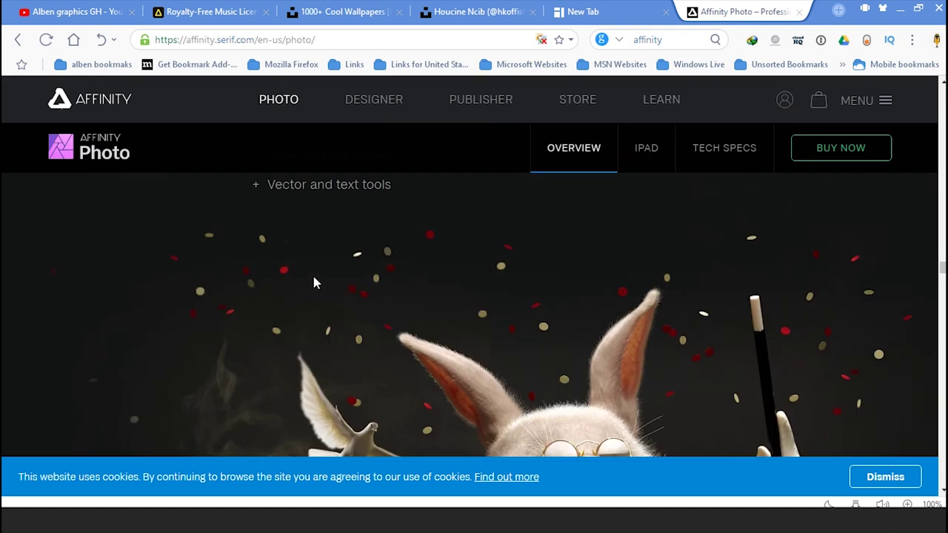
scroll(314, 282, "down", 5)
scroll(314, 283, "down", 4)
scroll(314, 283, "down", 2)
scroll(314, 283, "down", 3)
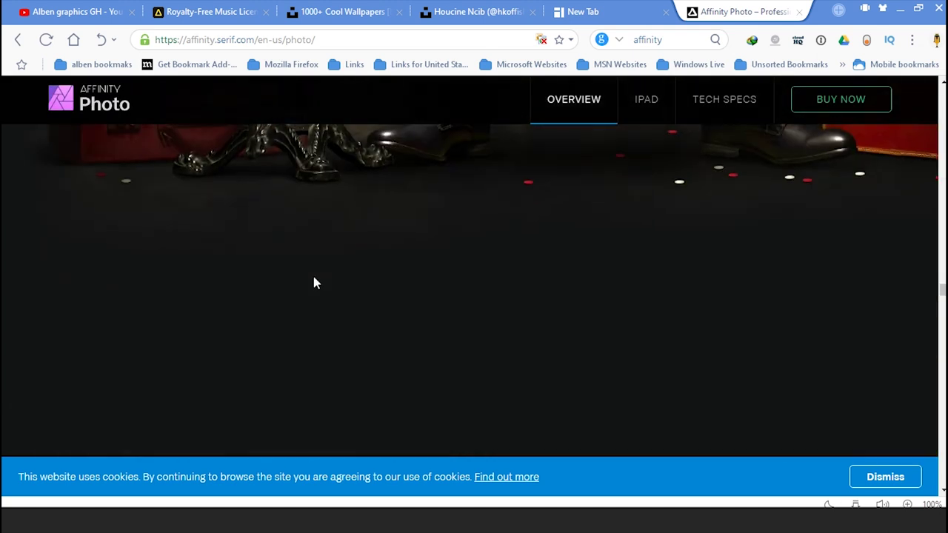
scroll(314, 282, "down", 2)
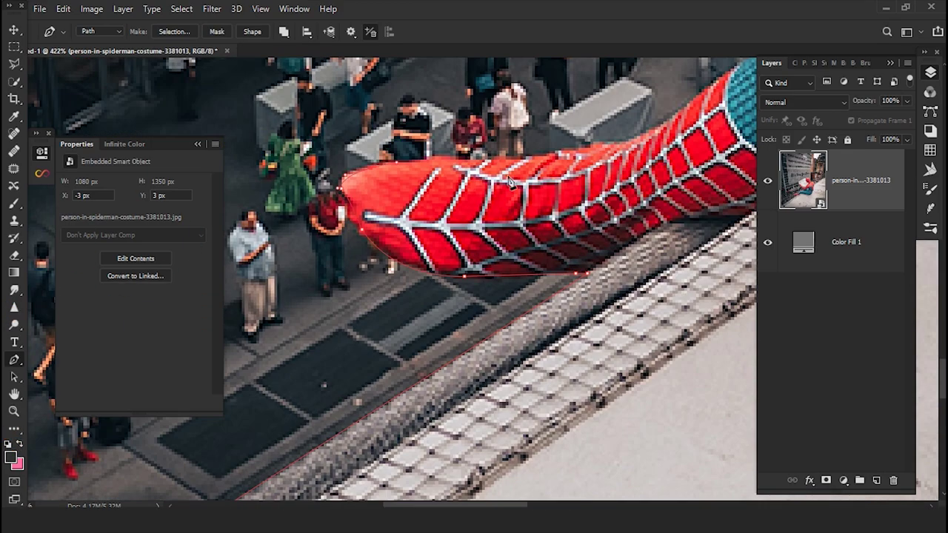
- Trace Spider-Man and the ledge with the Pen tool, covering the arm, elbow and head
scroll(509, 182, "down", 3)
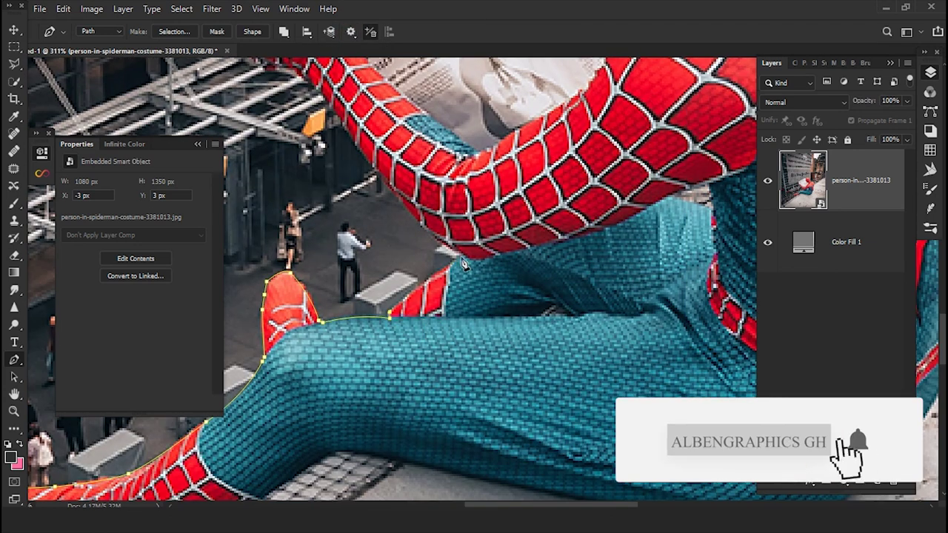
left_click_drag(465, 265, 610, 509)
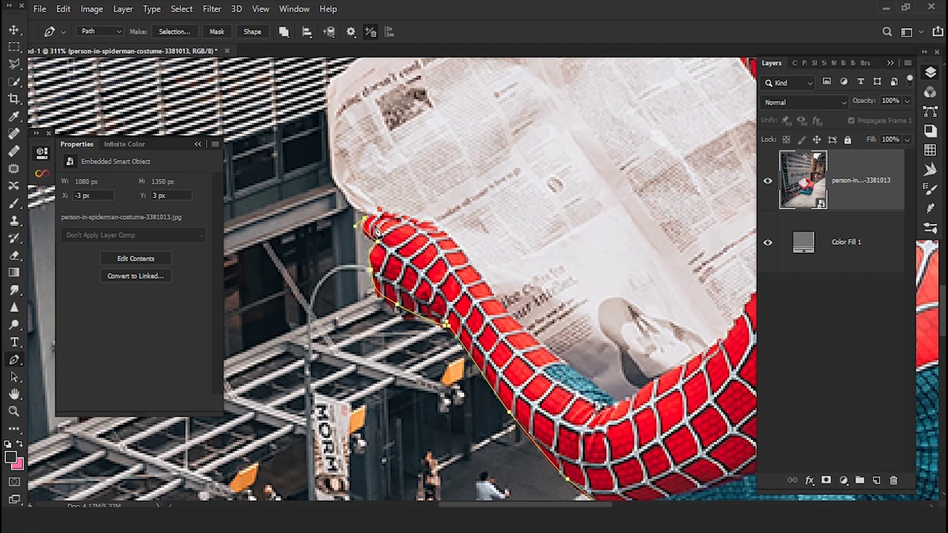
scroll(376, 231, "up", 2)
mouse_move(700, 461)
left_mouse_down()
mouse_move(478, 342)
mouse_move(454, 315)
left_mouse_up()
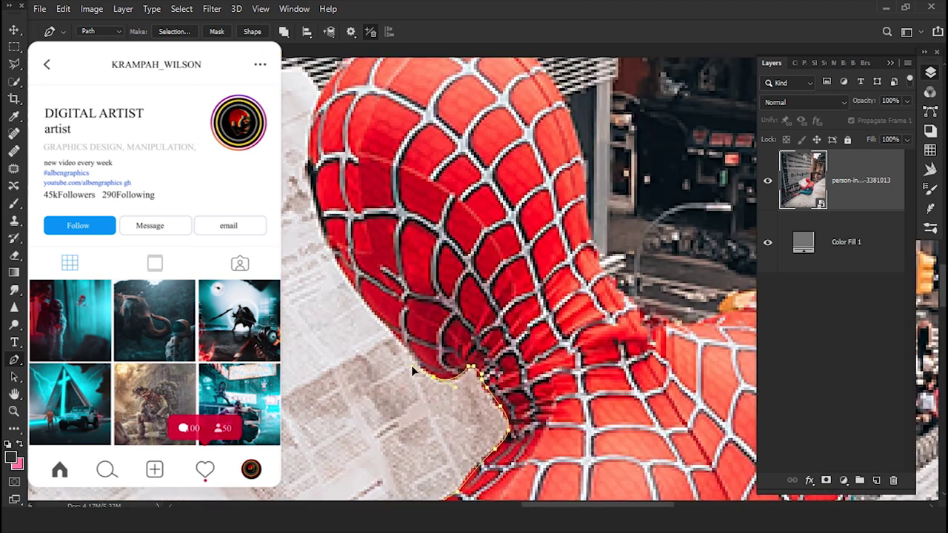
left_click_drag(413, 238, 429, 354)
scroll(397, 233, "up", 2)
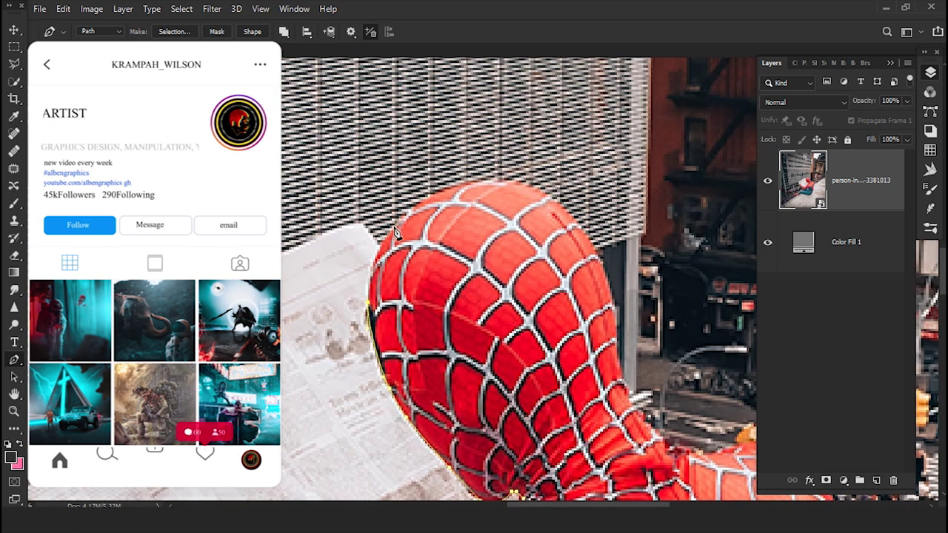
scroll(568, 209, "down", 2)
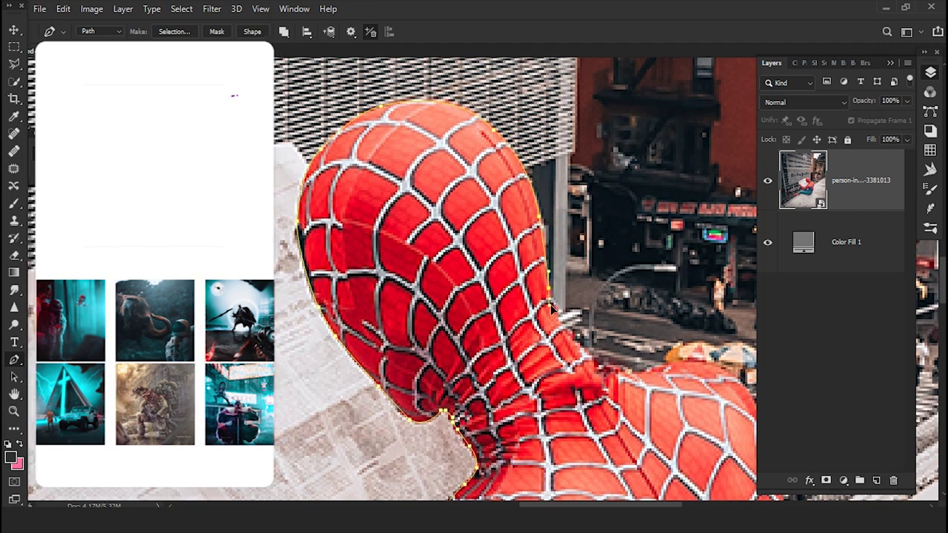
scroll(551, 305, "down", 3)
scroll(574, 232, "down", 1)
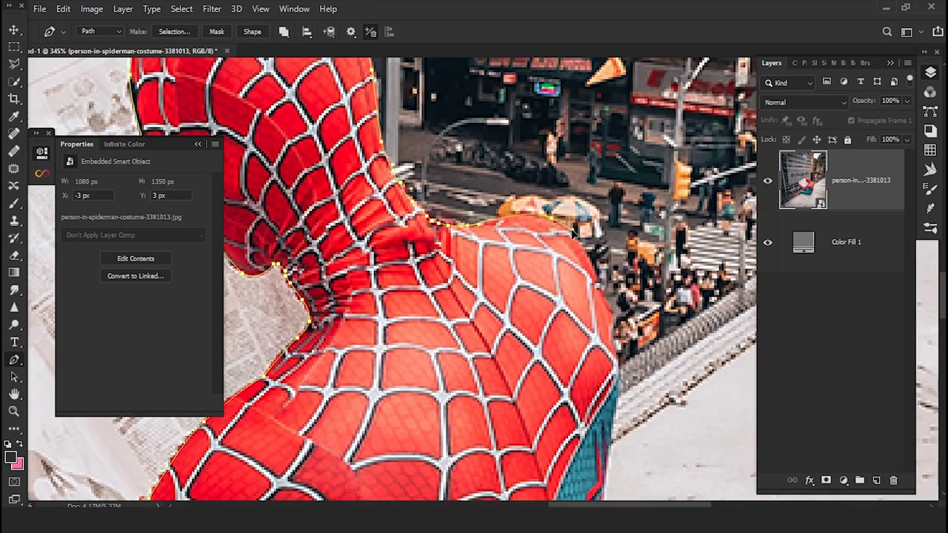
scroll(574, 232, "down", 2)
scroll(519, 259, "down", 2)
scroll(460, 289, "down", 1, "alt")
scroll(447, 295, "up", 2)
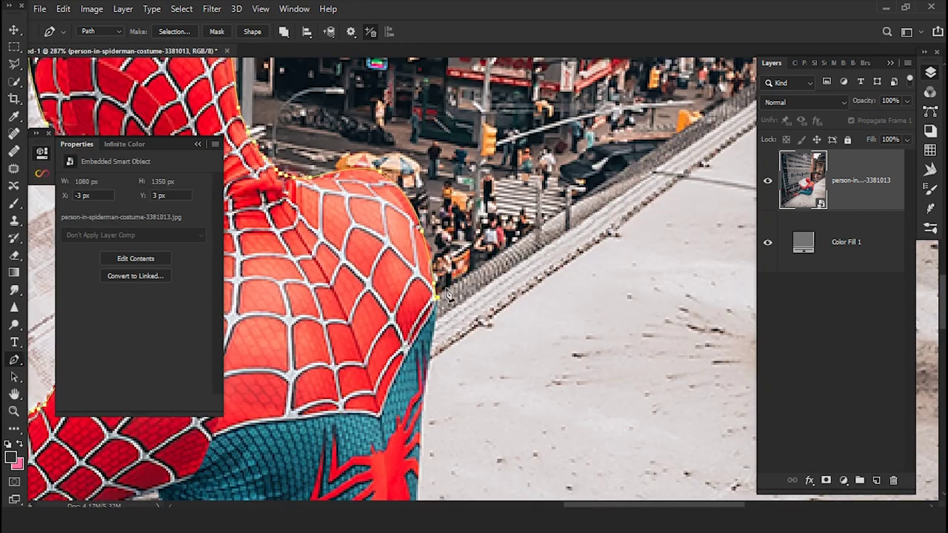
scroll(446, 295, "right", 3)
scroll(515, 200, "down", 2, "alt")
- Turn the traced outline into a selection and mask the photo to it
key("ctrl+Return")
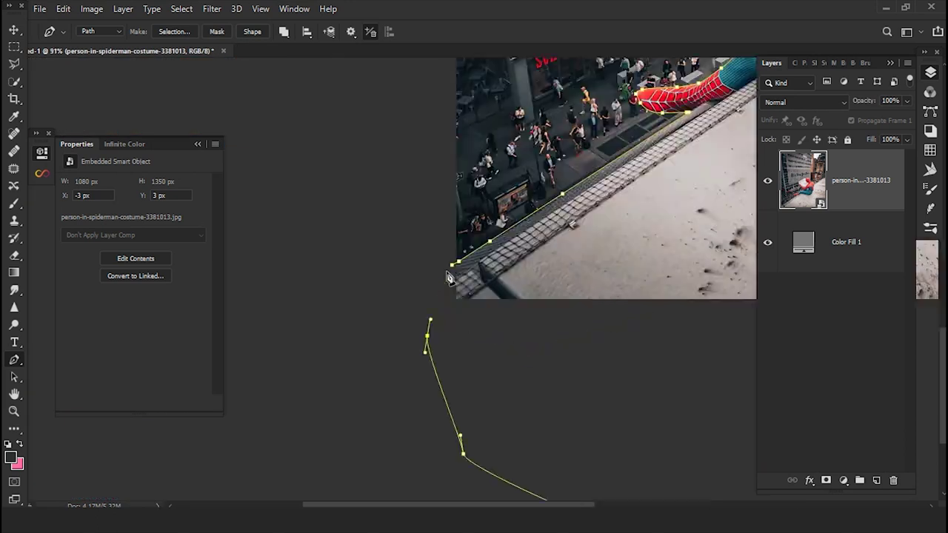
scroll(615, 155, "down", 5)
left_click(826, 480)
key("ctrl+0")
- Tilt and enlarge the Spider-Man cutout, and give the city layer a brightening blend mode
left_click_drag(666, 206, 683, 392)
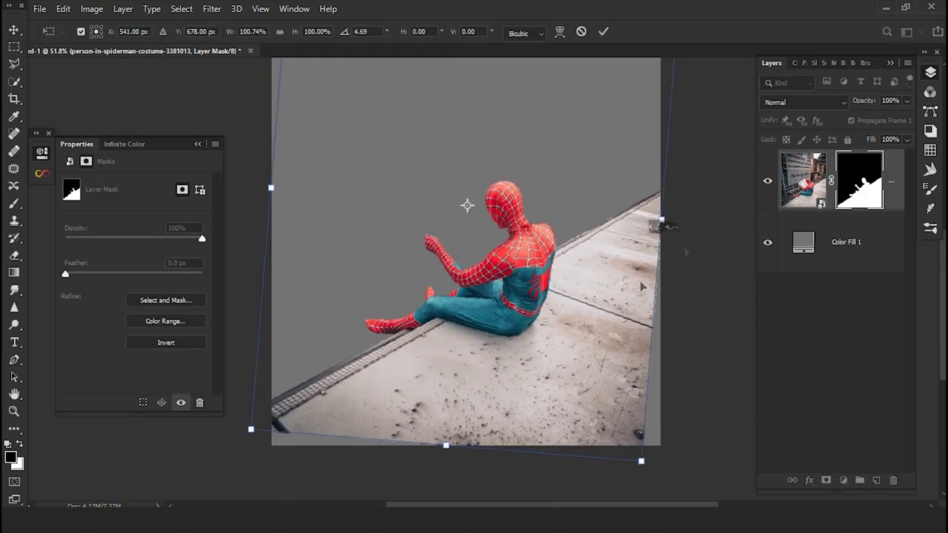
key("ctrl+0")
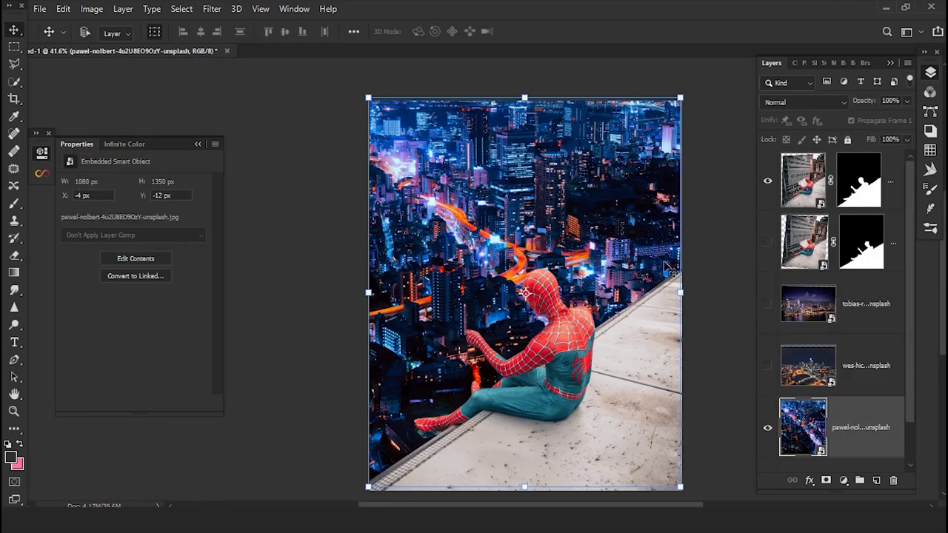
left_click(804, 102)
left_click(764, 245)
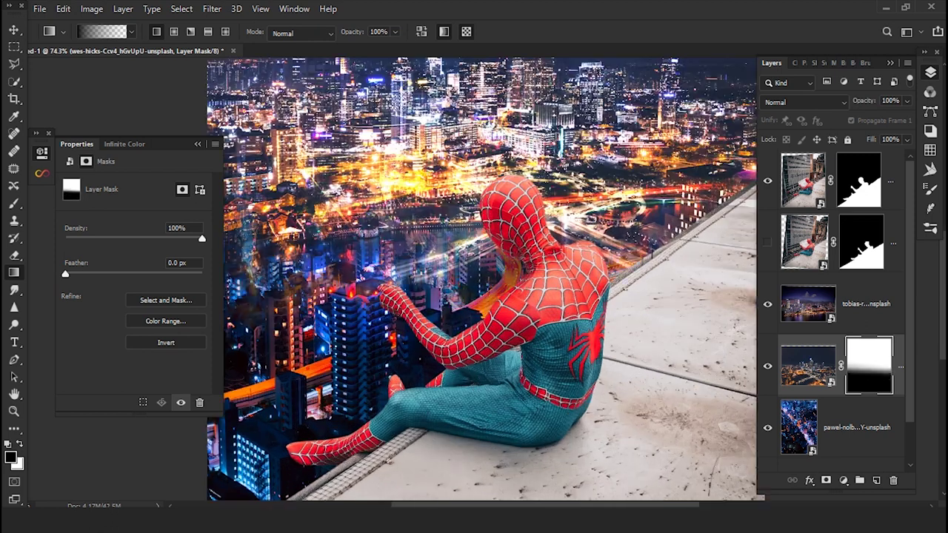
key("b")
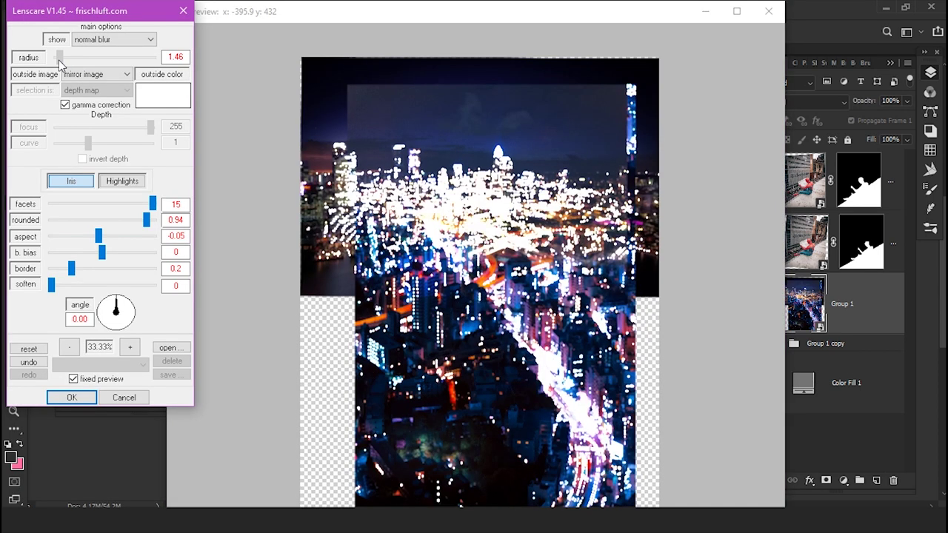
- Reset Lenscare, set the blur radius to 2.55, and strengthen the bokeh highlight glow
left_click(28, 348)
left_click_drag(66, 57, 62, 58)
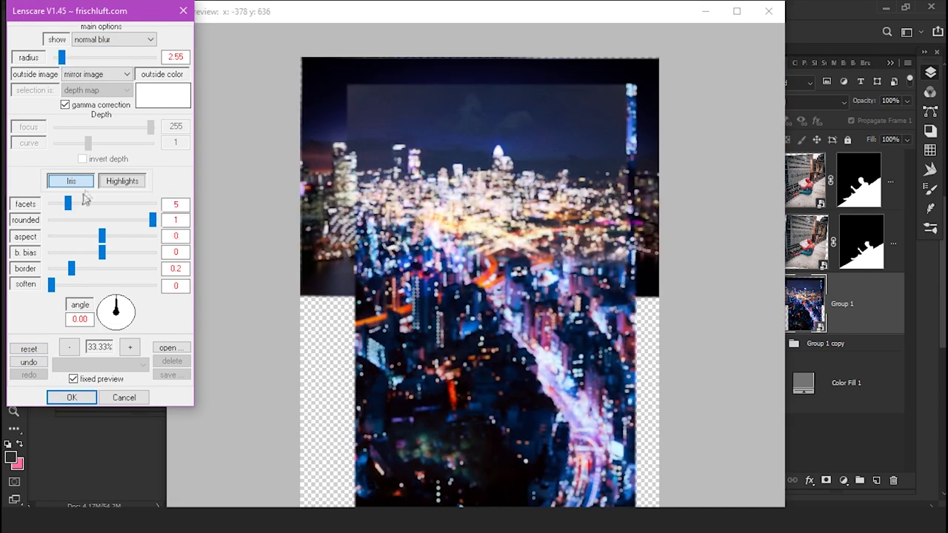
left_click(123, 181)
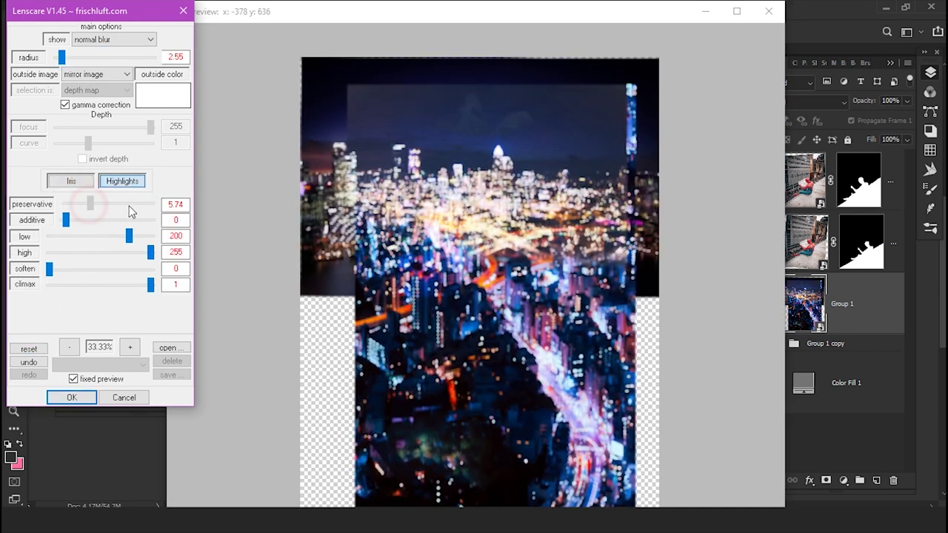
left_click_drag(80, 220, 107, 226)
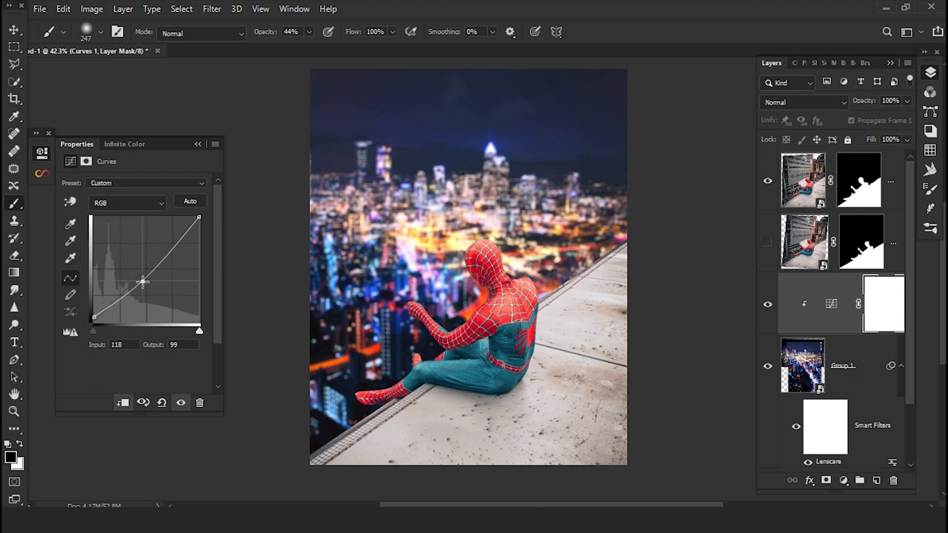
- Name the backdrop group 'bg' and move the Curves layer into it
type("bg")
left_click_drag(858, 321, 849, 291)
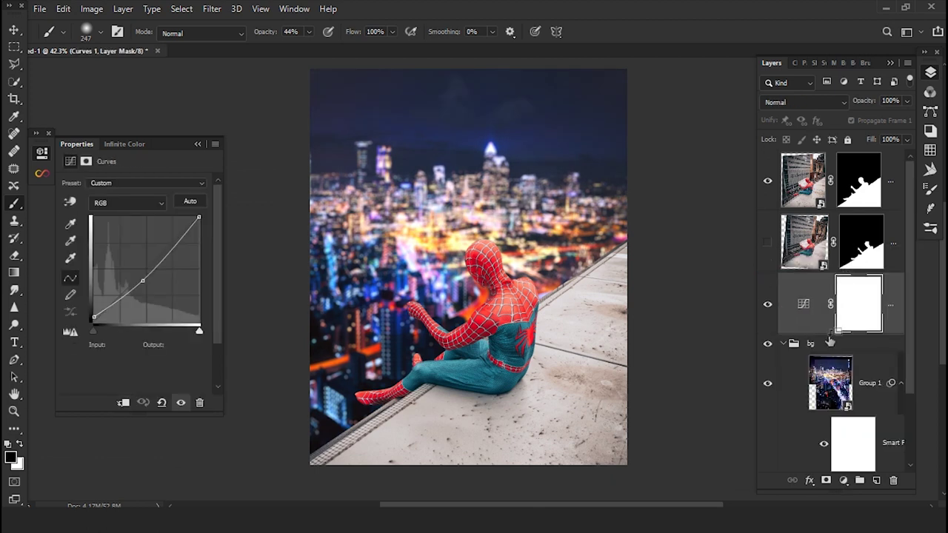
left_click_drag(831, 342, 810, 343)
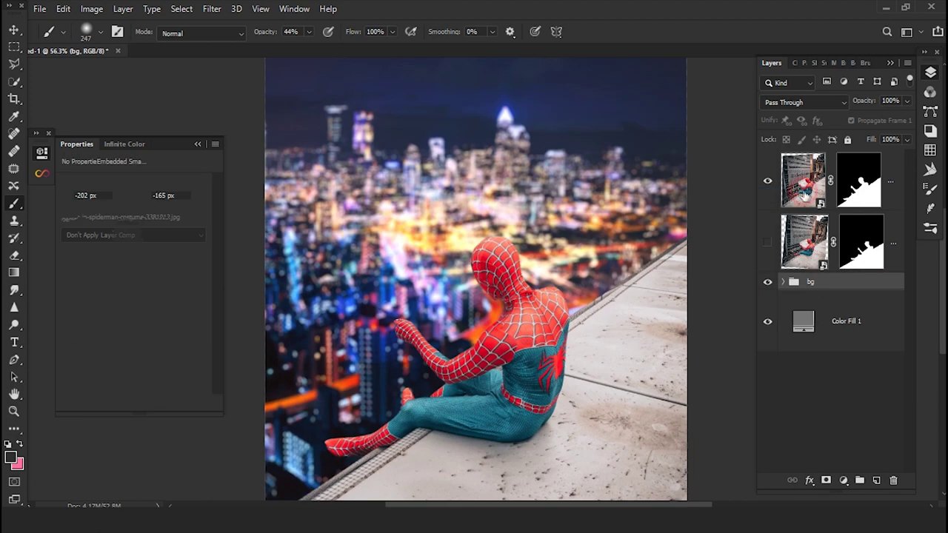
- Group the Spider-Man layers as 'subject' with a clipped Brightness/Contrast raising contrast
key("ctrl+g")
double_click(819, 158)
left_click(786, 160)
mouse_move(133, 217)
left_mouse_down()
mouse_move(77, 221)
mouse_move(164, 214)
left_mouse_up()
- Invert the Color Balance mask, load Spider-Man's outline, and set the red tint to Color blend mode
key("ctrl+i")
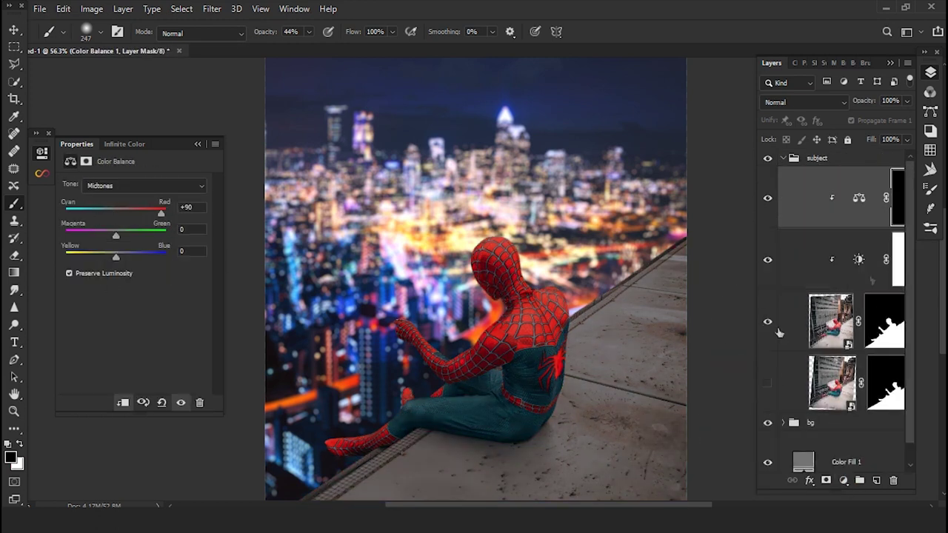
left_click(832, 322, "ctrl")
key("x")
scroll(560, 349, "up", 3)
scroll(646, 297, "up", 3)
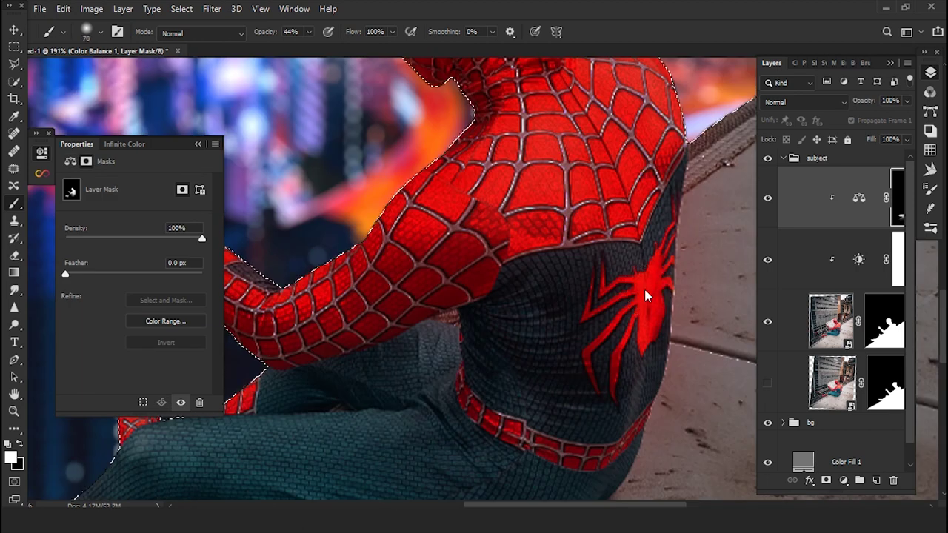
scroll(468, 364, "down", 5)
left_click(806, 101)
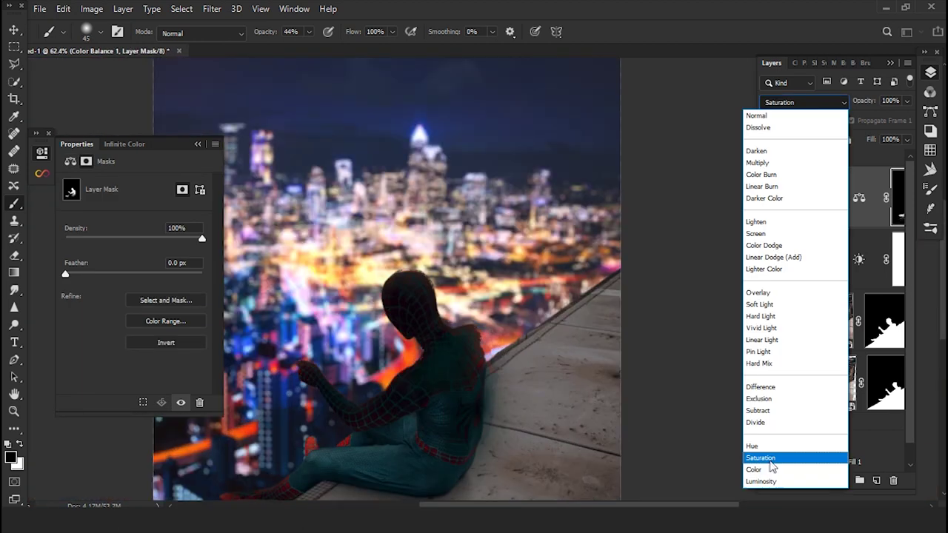
left_click(778, 466)
- Add a darkening Curves layer and a strongly brightening Curves copy with an inverted mask
left_click(844, 480)
left_click(746, 312)
mouse_move(198, 217)
left_mouse_down()
mouse_move(199, 263)
mouse_move(135, 306)
mouse_move(162, 286)
mouse_move(136, 241)
left_mouse_up()
key("ctrl+j")
key("ctrl+i")
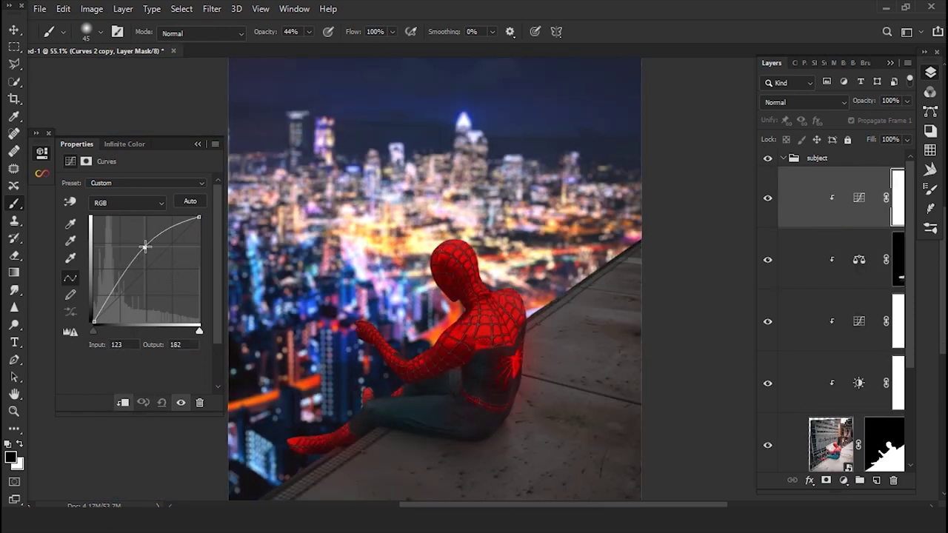
left_click_drag(644, 311, 487, 391)
- Paint white on the mask to reveal the red glow on Spider-Man's raised arm
scroll(487, 392, "up", 3)
key("x")
scroll(538, 196, "up", 3)
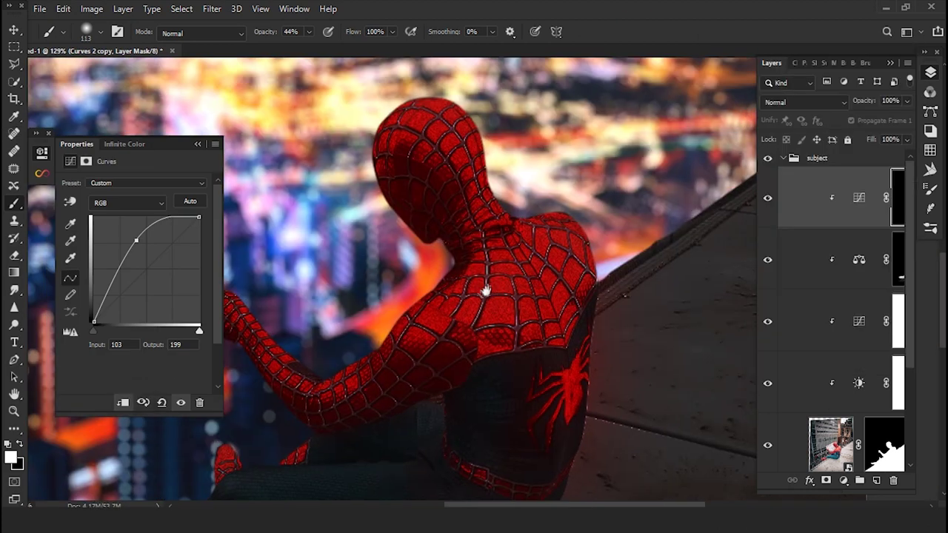
scroll(539, 196, "down", 3)
scroll(539, 196, "down", 2)
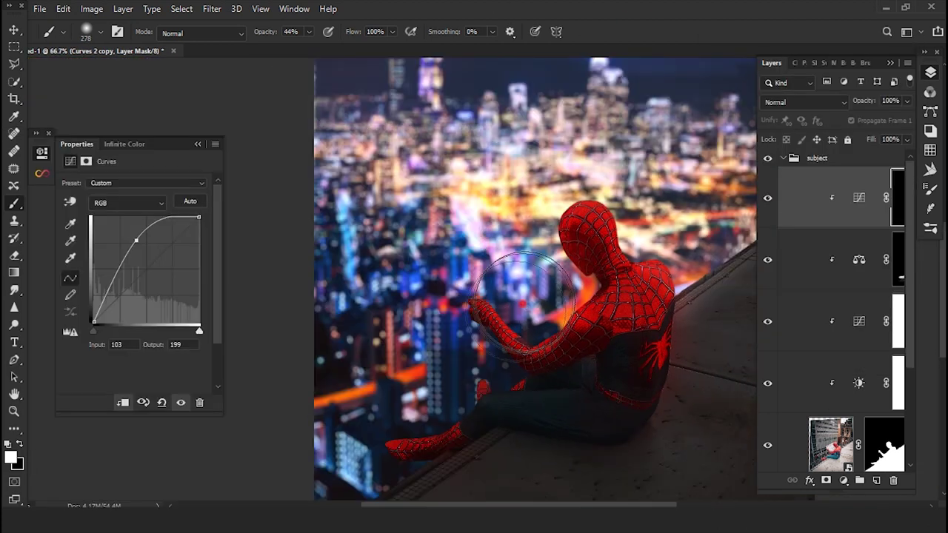
left_click_drag(482, 275, 489, 344)
scroll(567, 260, "up", 2)
scroll(567, 260, "down", 2)
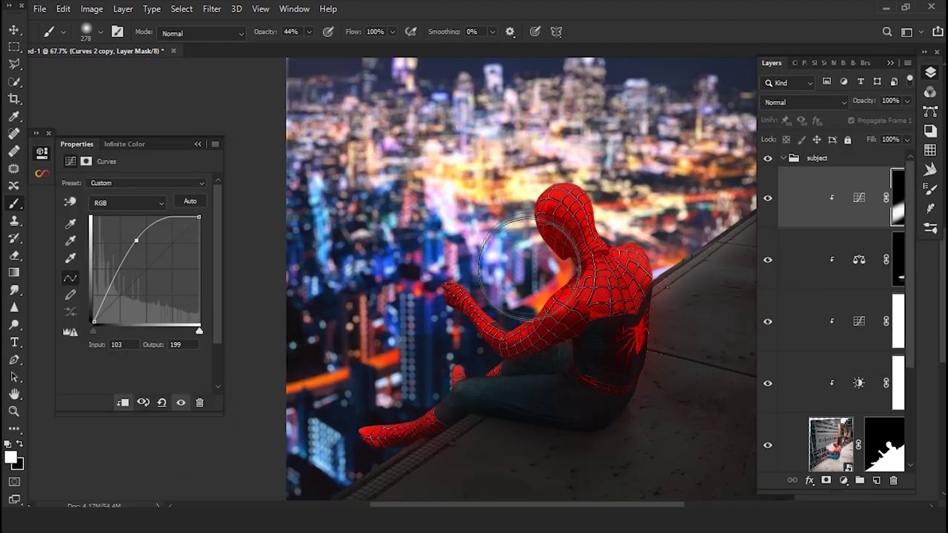
- Add a clipped, inverted-mask Brightness/Contrast at -66/96 and paint it onto the ledge
left_click_drag(815, 382, 828, 229)
key("ctrl+alt+g")
key("ctrl+i")
left_click_drag(135, 247, 199, 248)
left_click_drag(134, 221, 103, 221)
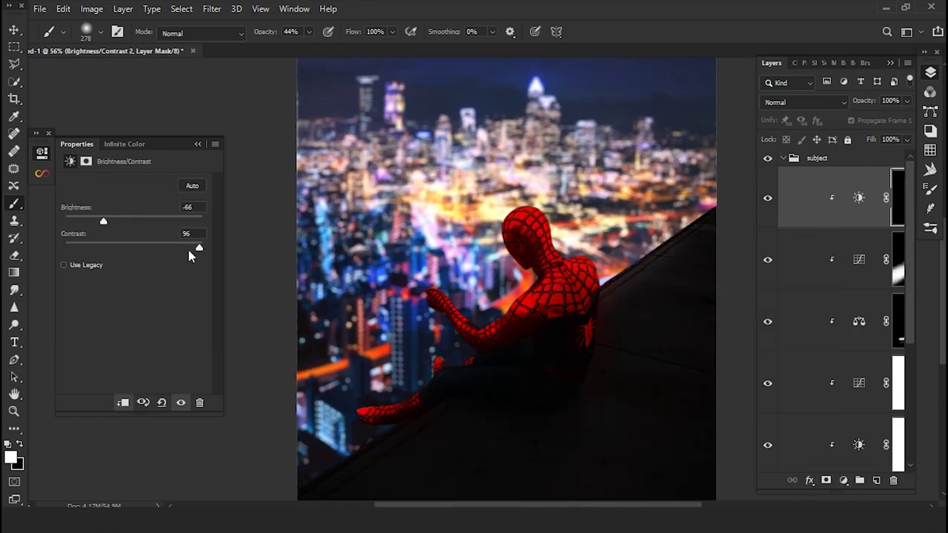
scroll(494, 306, "up", 2)
left_click_drag(494, 307, 474, 408)
- Lower the brush opacity to 7% for gentler mask painting
scroll(474, 407, "down", 2)
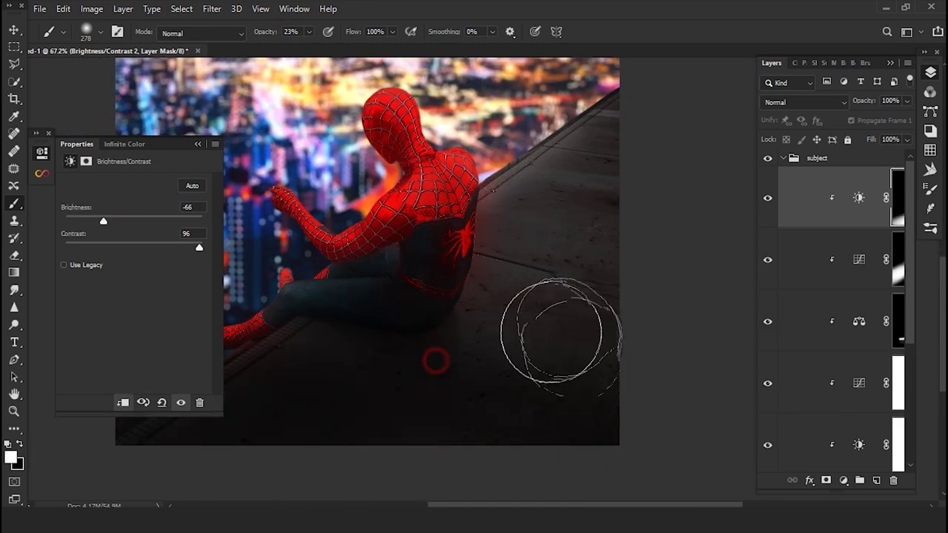
scroll(417, 433, "down", 2)
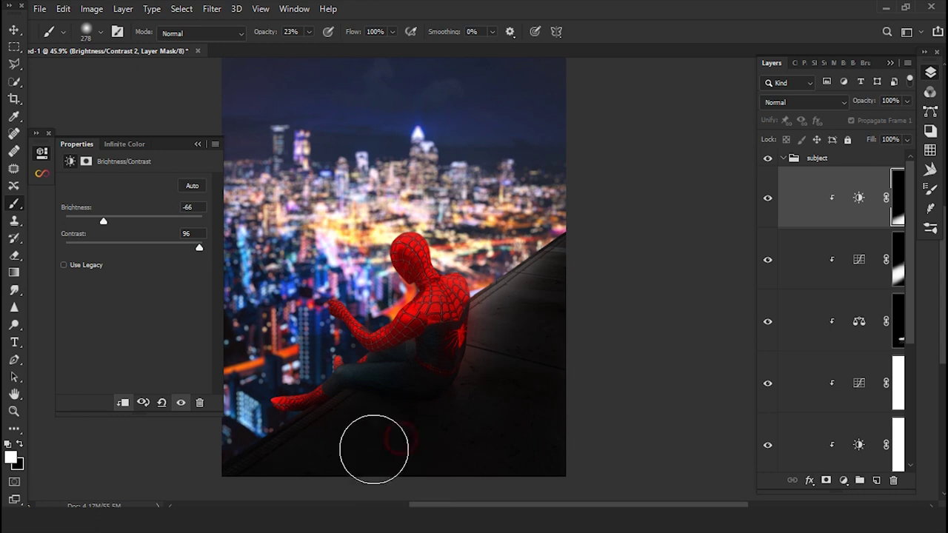
scroll(487, 318, "up", 3)
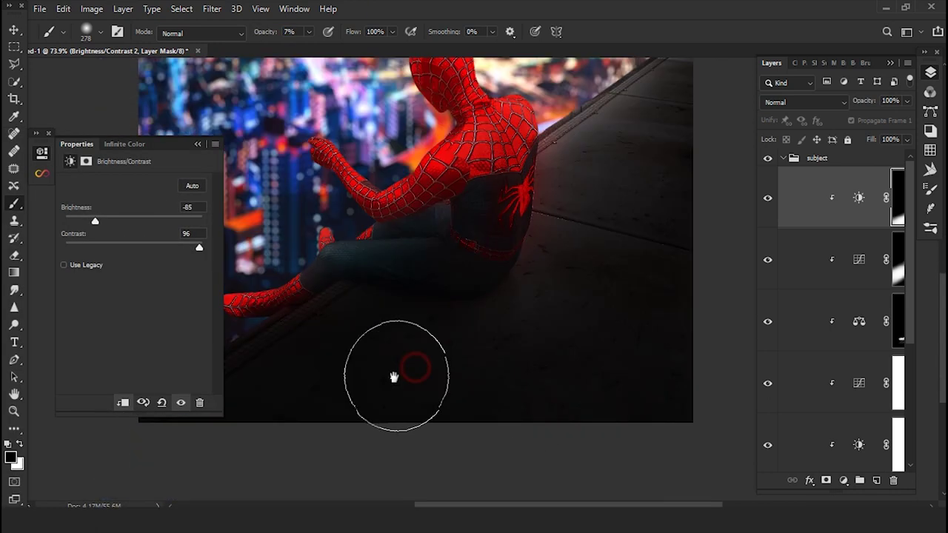
scroll(396, 374, "down", 3)
scroll(454, 381, "up", 1)
key("0")
key("7")
- Duplicate the Spider-Man photo layer and convert the copy to a smart object
left_click(836, 328)
right_click(783, 69)
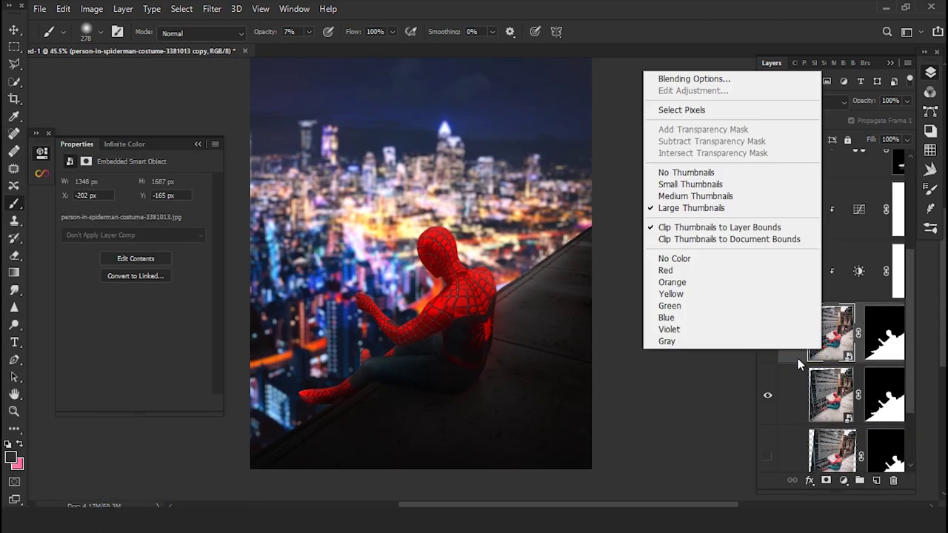
key("Escape")
key("ctrl+j")
left_click(212, 8)
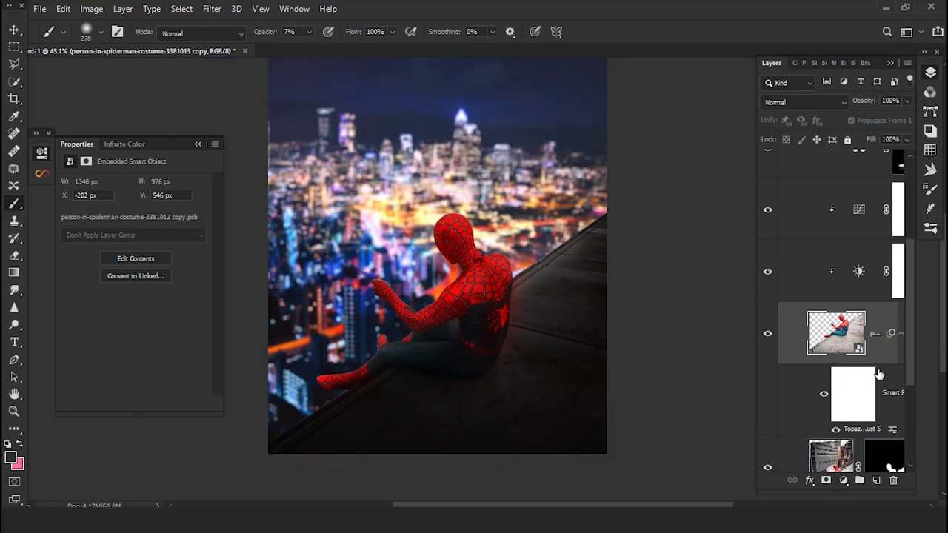
left_click(212, 8)
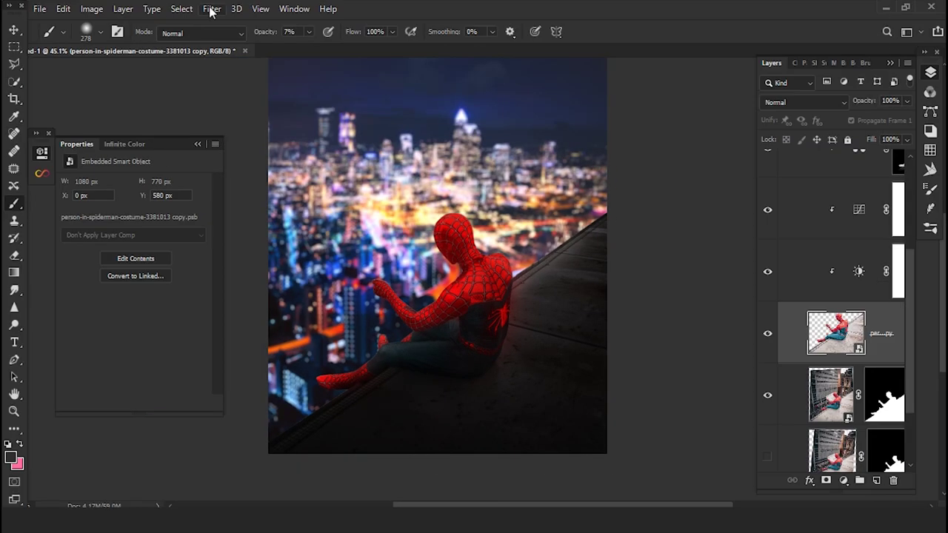
- Apply a 1.09-radius Lenscare blur, paint it onto the ledge, and pick a small brush for edges
left_click(230, 245)
left_click_drag(65, 58, 61, 63)
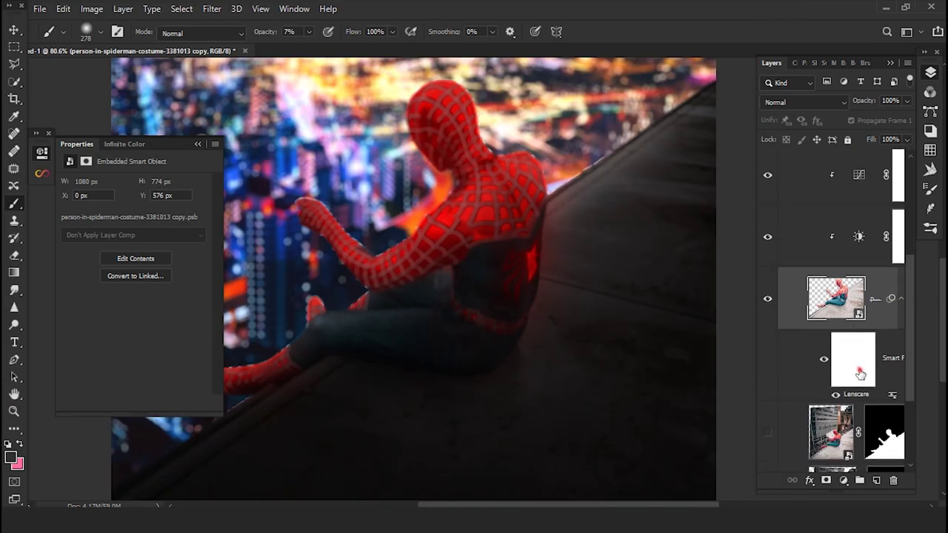
key("x")
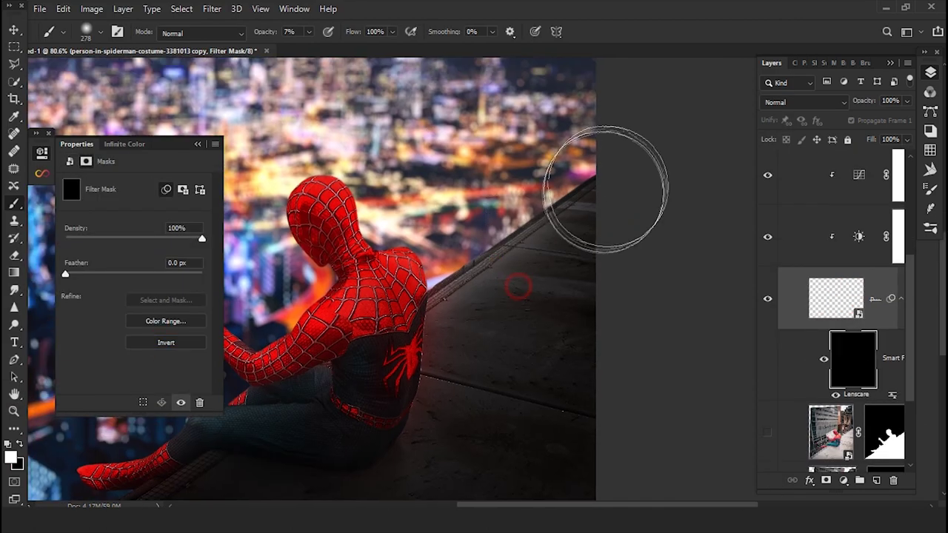
left_click_drag(519, 287, 523, 289)
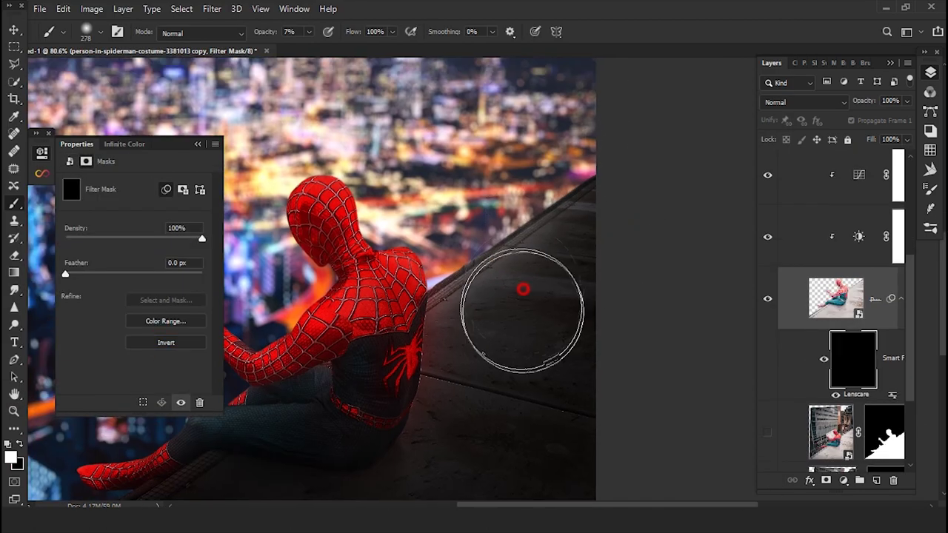
right_click(407, 289)
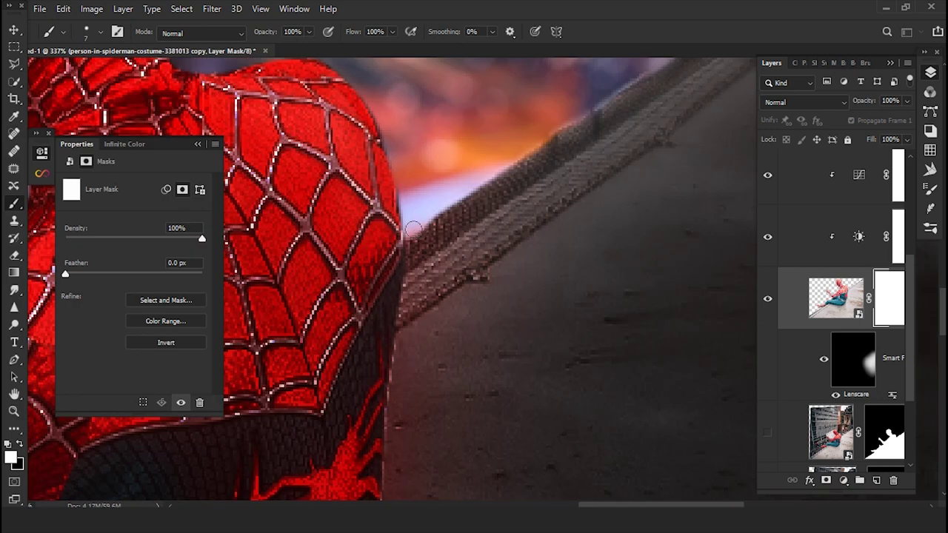
scroll(598, 127, "down", 3)
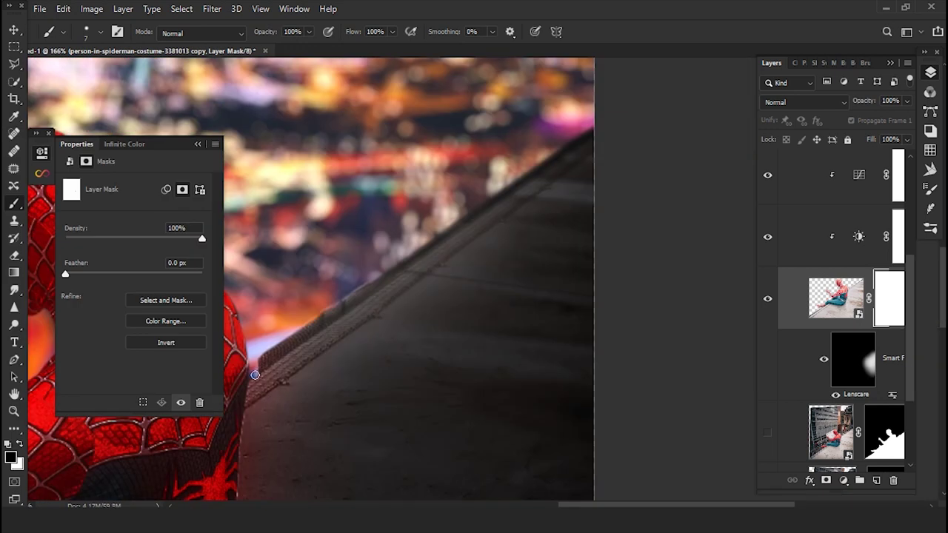
scroll(532, 217, "down", 5)
- Create an 'adjust' group holding Levels with output 18/180 and midtones 0.77
left_click(818, 192)
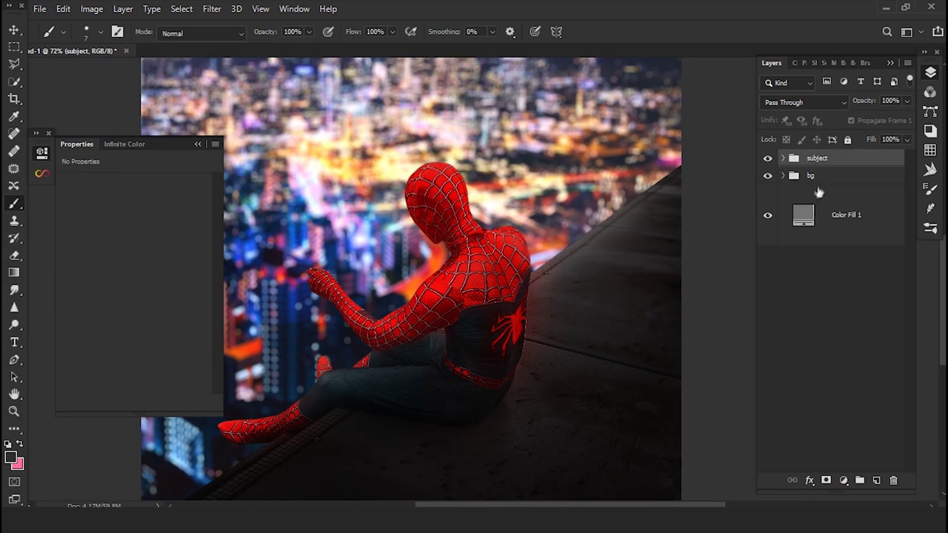
type("adjust")
key("Return")
left_click(843, 480)
left_click(741, 295)
left_click_drag(83, 323, 90, 323)
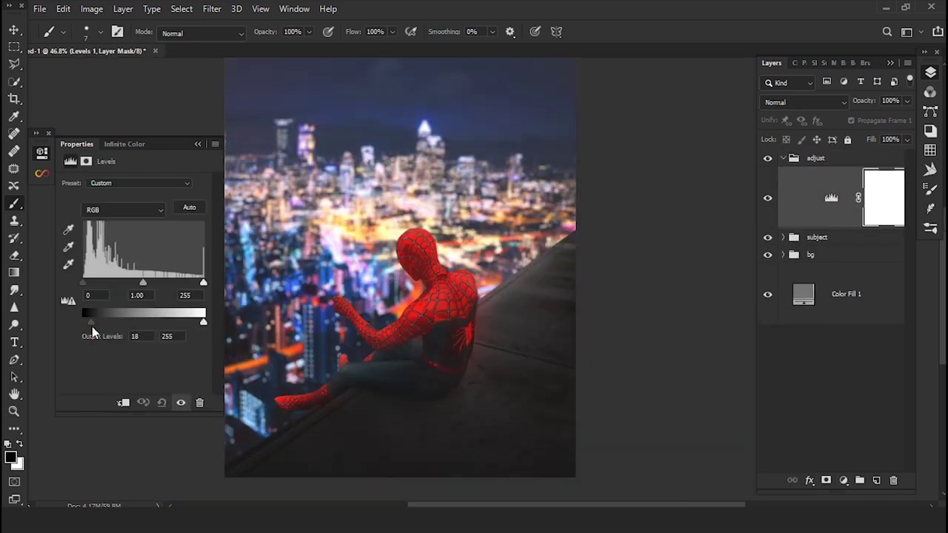
left_click_drag(205, 323, 165, 324)
left_click_drag(143, 283, 153, 282)
- Draw a gradient on the Levels mask to vignette the image edges
key("g")
scroll(608, 274, "down", 2)
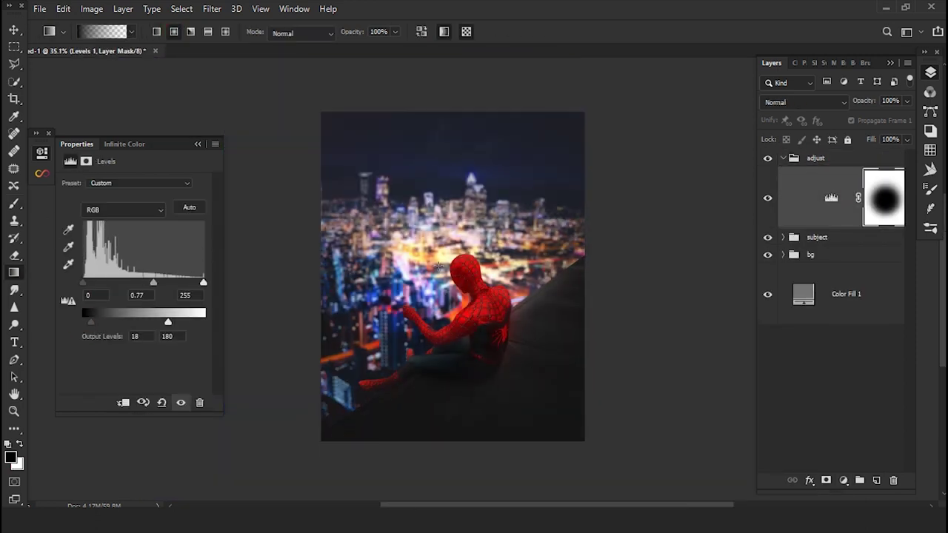
key("b")
scroll(552, 307, "up", 5)
scroll(552, 307, "down", 4)
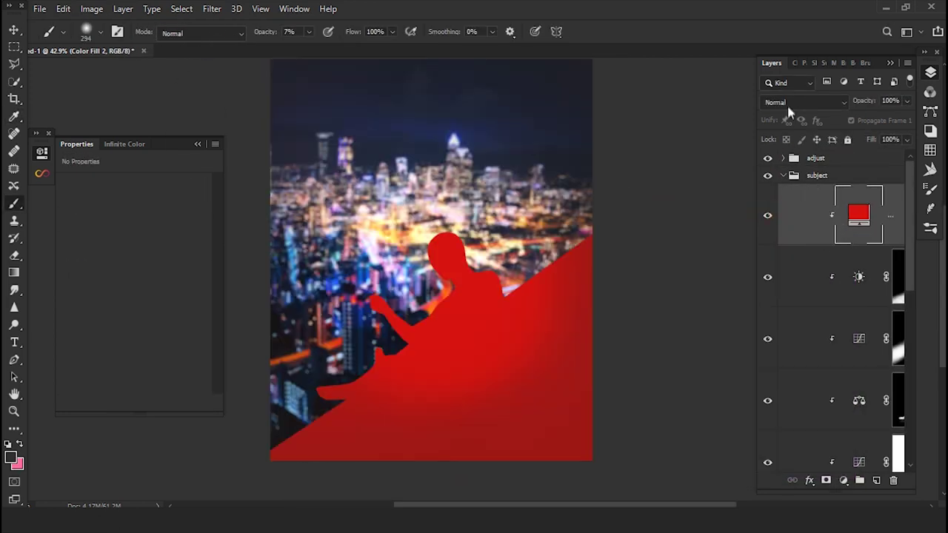
- Set the red fill to Vivid Light and paint its mask on the ledge
left_click(803, 102)
left_click(783, 328)
left_click(897, 215)
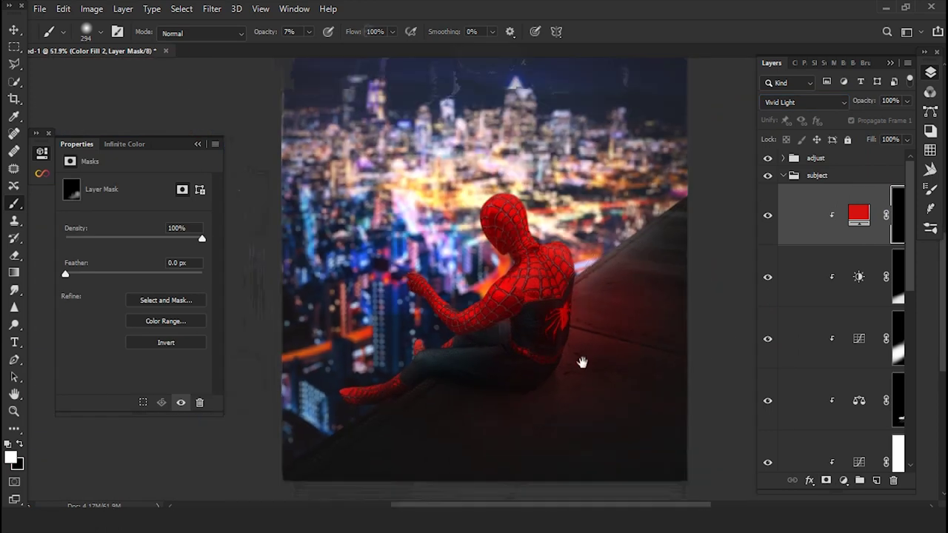
scroll(438, 345, "up", 3)
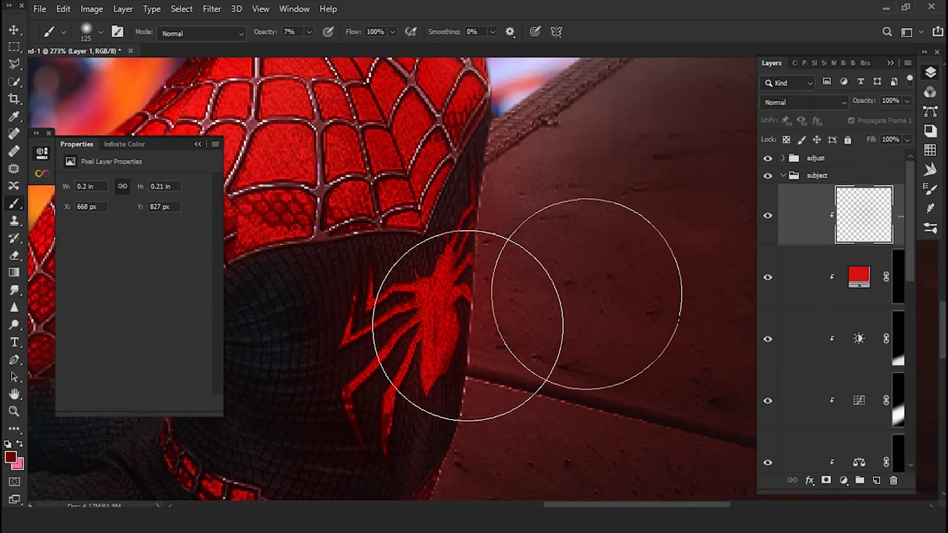
scroll(364, 265, "down", 3)
- Paint red over the chest emblem on a masked Lighter Color glow layer
left_click(803, 102)
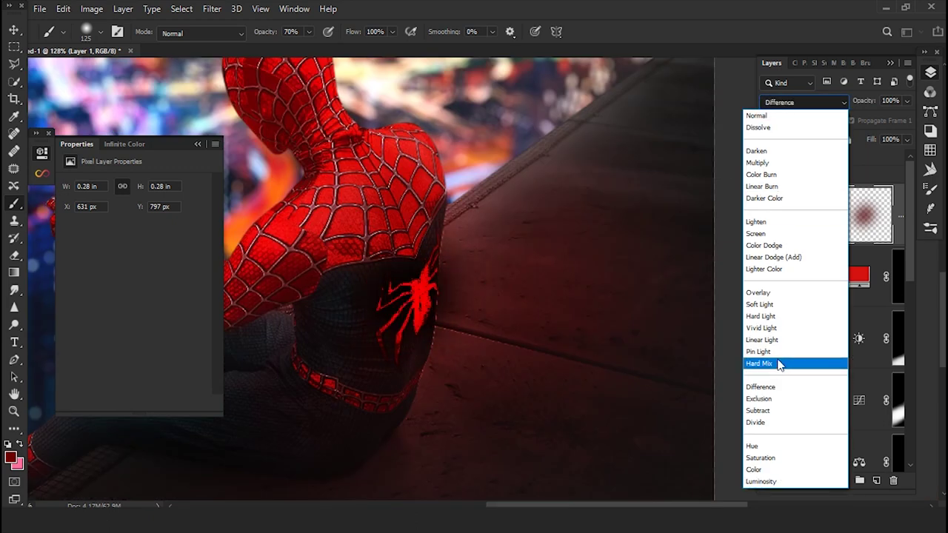
key("Escape")
scroll(437, 348, "up", 2)
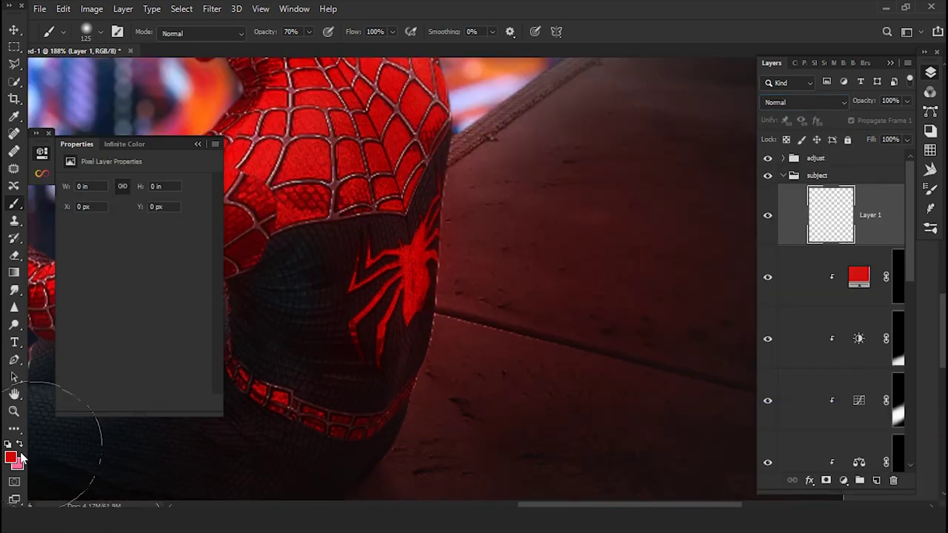
left_click(407, 263)
left_click(804, 102)
left_click(787, 270)
left_click(826, 480)
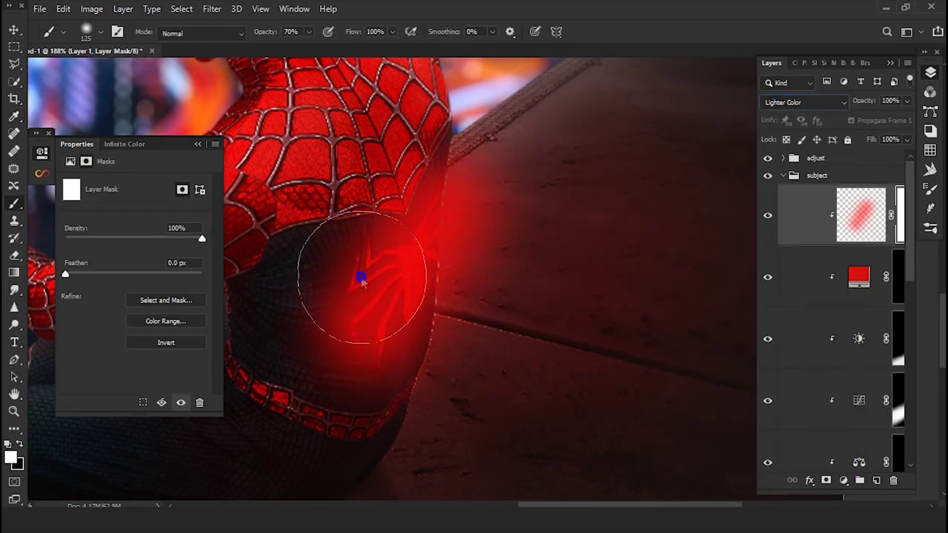
- Set up a soft brush at 15% opacity and adjust its size for the glow mask
scroll(360, 275, "up", 2)
scroll(408, 260, "up", 2)
right_click(408, 260)
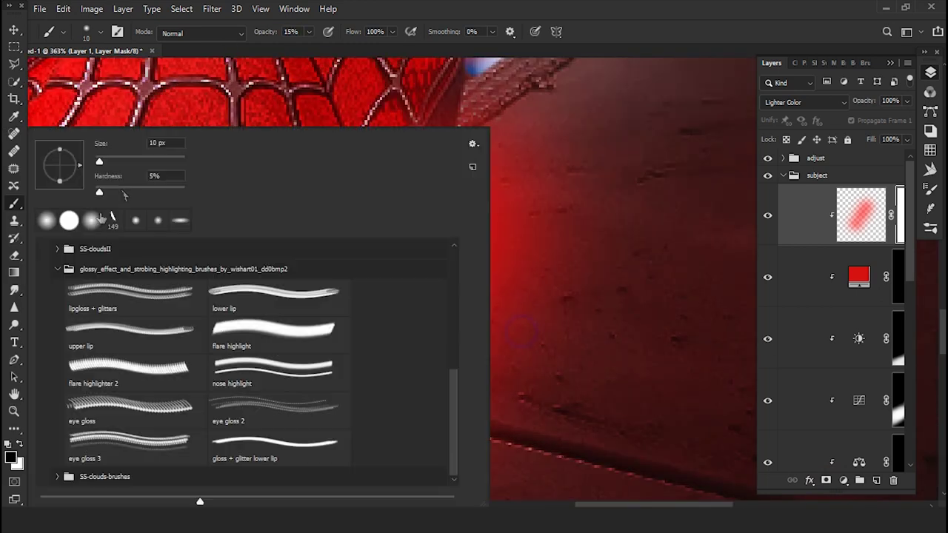
key("Escape")
key("1")
key("5")
scroll(447, 332, "up", 2)
scroll(447, 332, "down", 3)
right_click(552, 262)
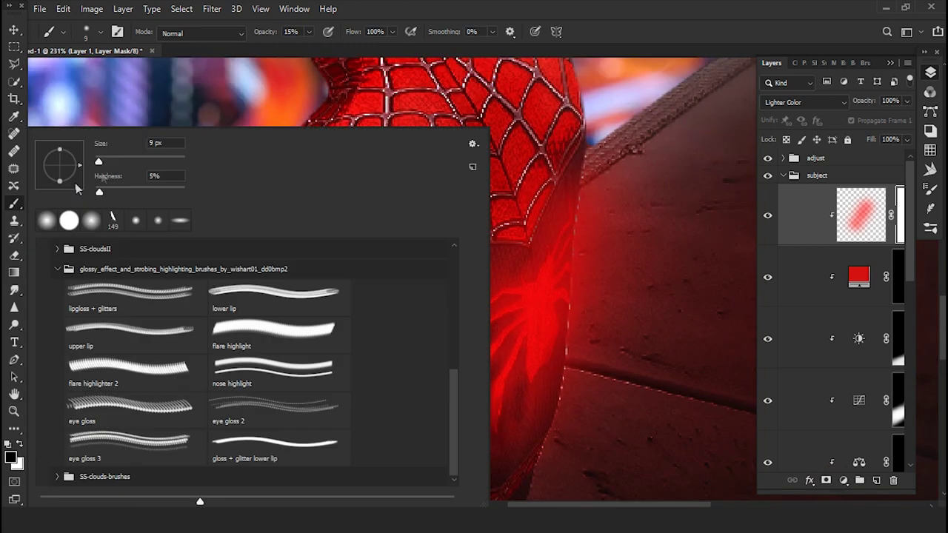
key("Escape")
scroll(475, 194, "down", 1)
- Brighten the glow pixels with Levels and soften them with Gaussian Blur
left_click(861, 214)
key("ctrl+l")
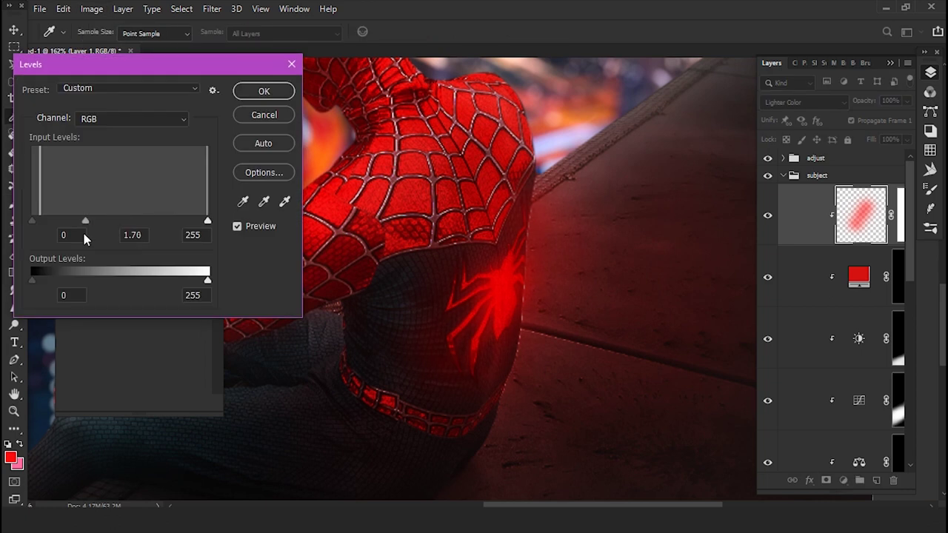
key("Return")
key("ctrl+alt+f")
key("Return")
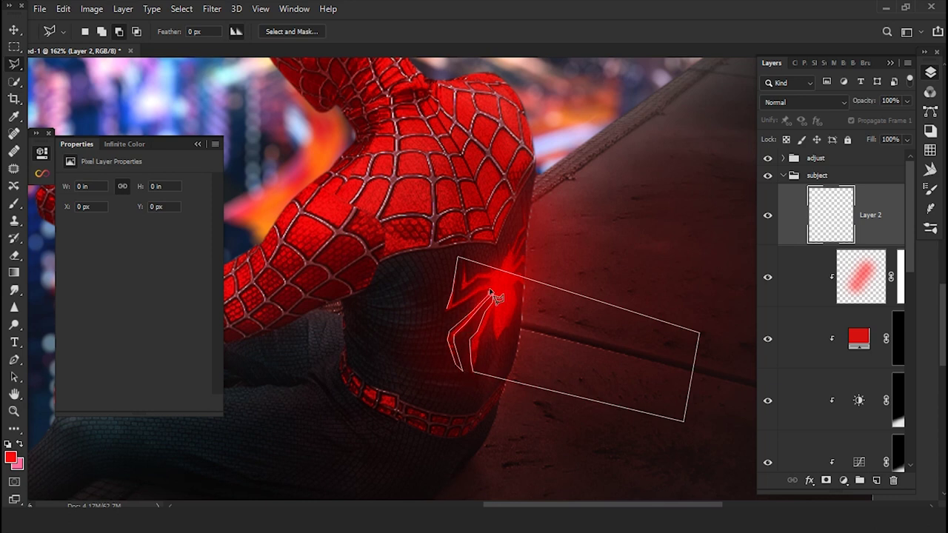
- Fill the streak selection with red in Color Dodge and feather its mask 29 px
left_click(843, 480)
left_click(770, 238)
left_click(832, 237)
left_click(803, 103)
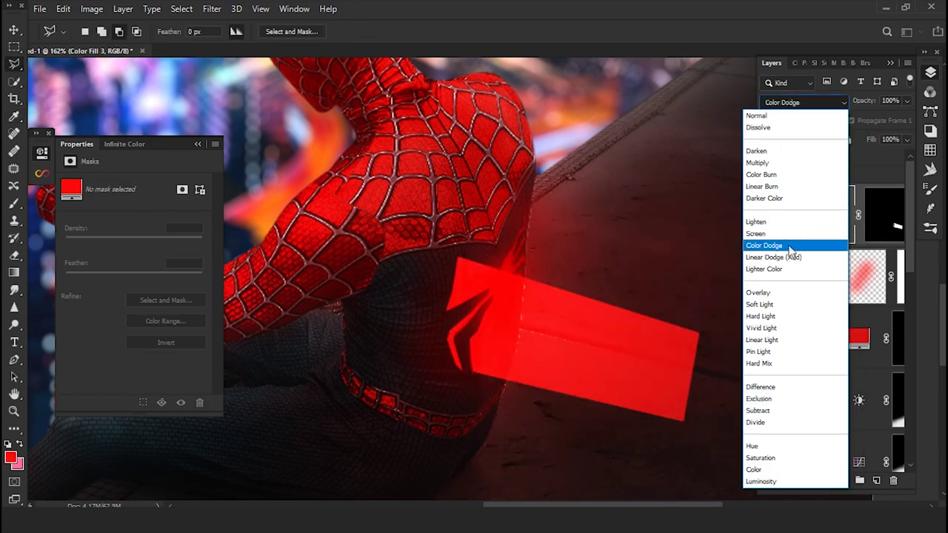
left_click(790, 248)
left_click_drag(67, 274, 107, 277)
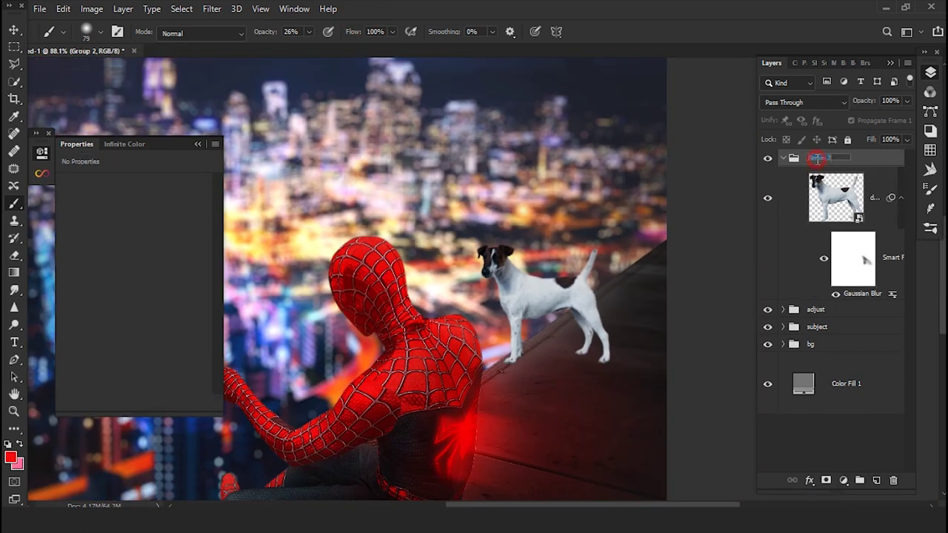
- Add two Curves adjustments to the dog, hide the darkening one, and set brush strength near 8%
left_click(746, 312)
left_click(846, 479)
left_click(746, 312)
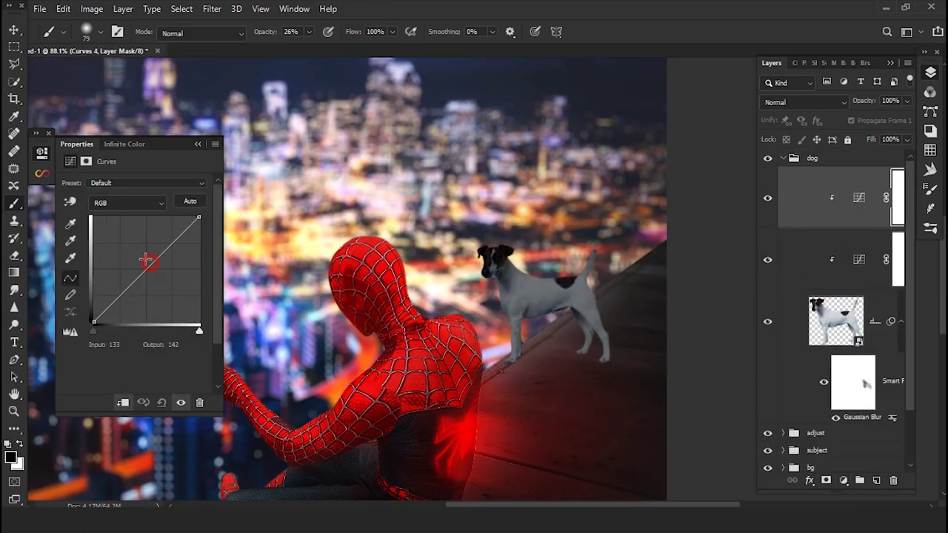
scroll(525, 265, "up", 5)
key("ctrl+i")
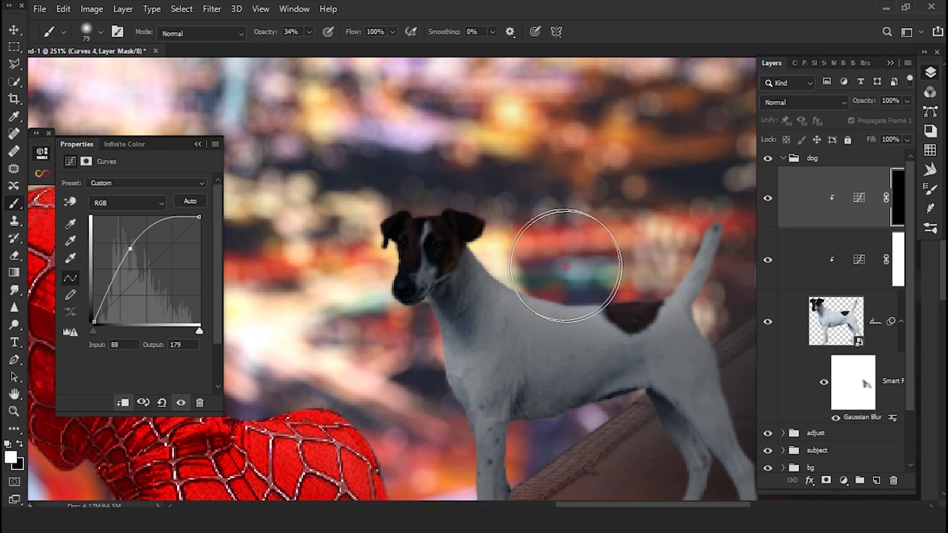
scroll(524, 265, "down", 3)
scroll(616, 307, "down", 2)
scroll(442, 162, "up", 2)
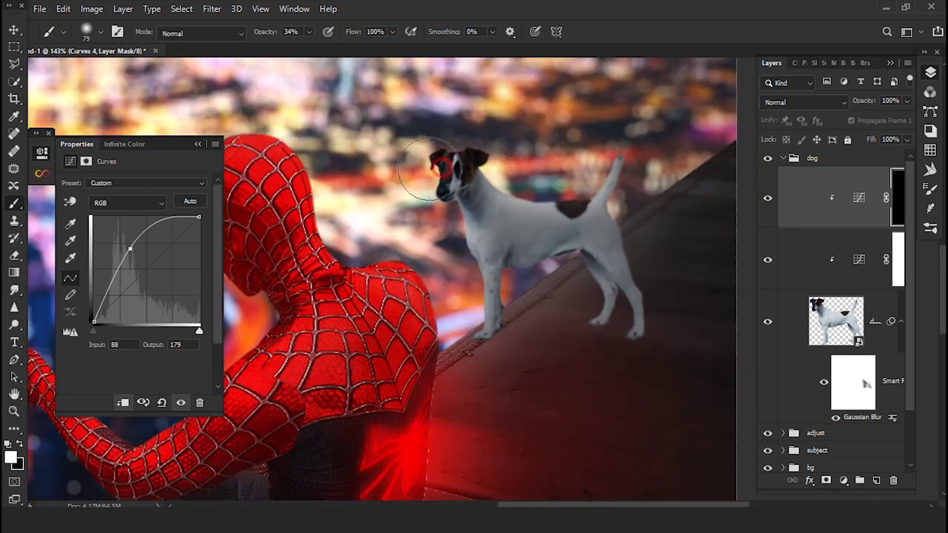
scroll(421, 323, "up", 2)
left_click_drag(263, 32, 245, 34)
scroll(770, 170, "down", 5)
- Add a new Multiply layer and paint a soft shadow under the dog's paws
left_click(852, 382)
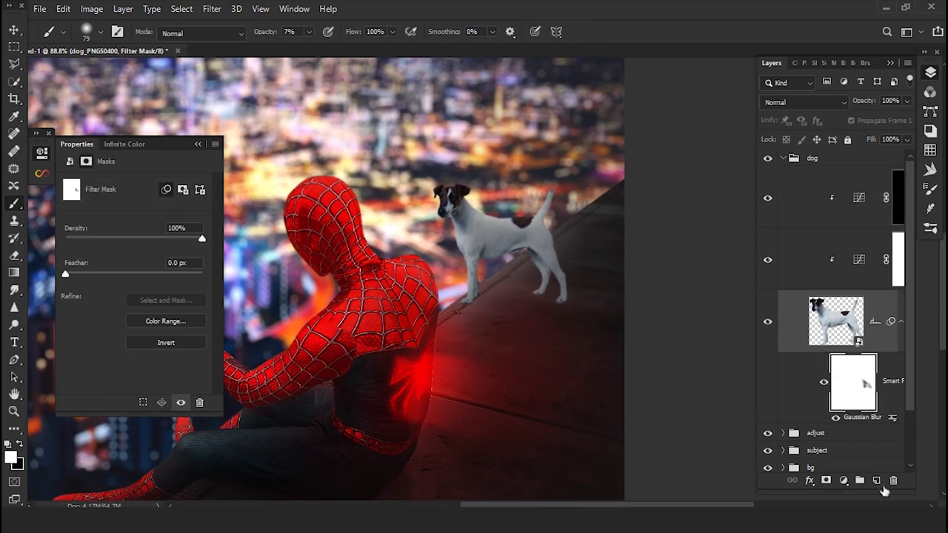
key("ctrl+shift+alt+n")
right_click(509, 308)
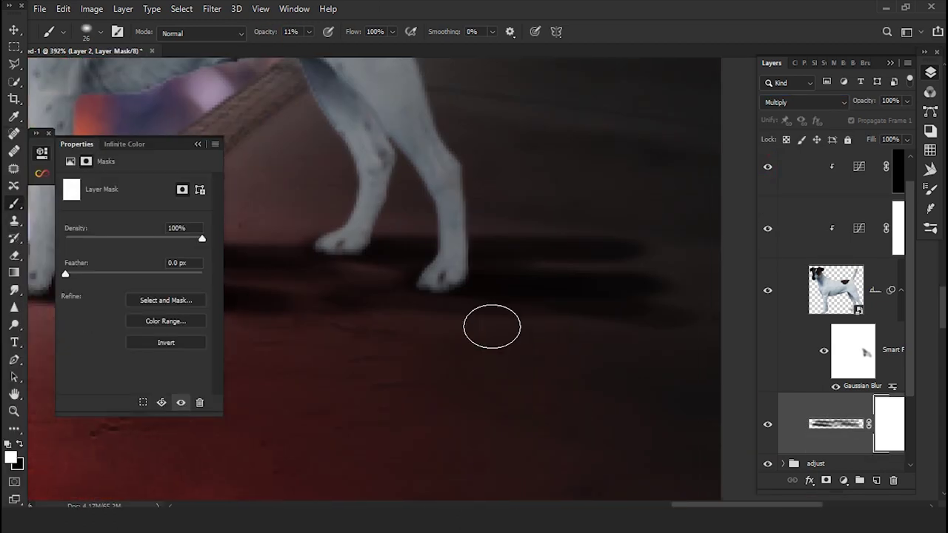
left_click_drag(462, 286, 693, 296)
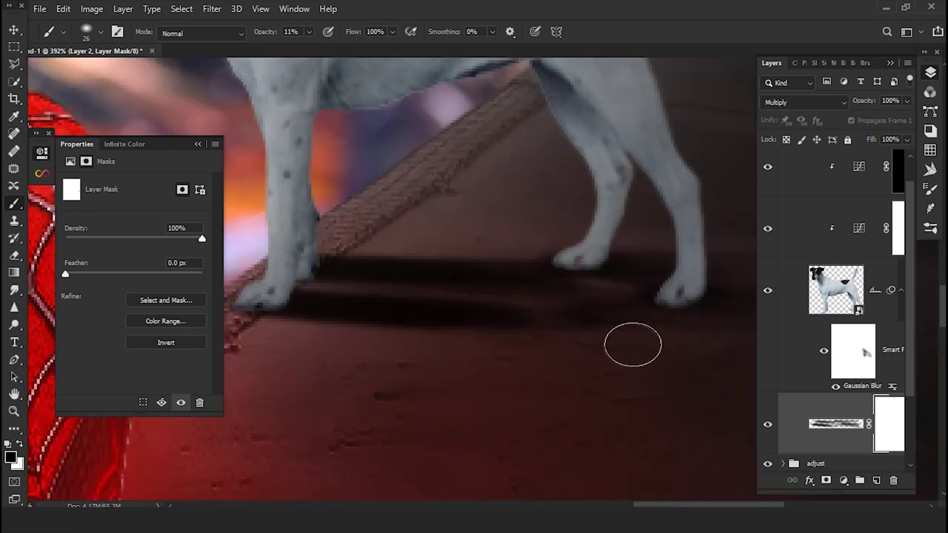
left_click_drag(652, 247, 518, 271)
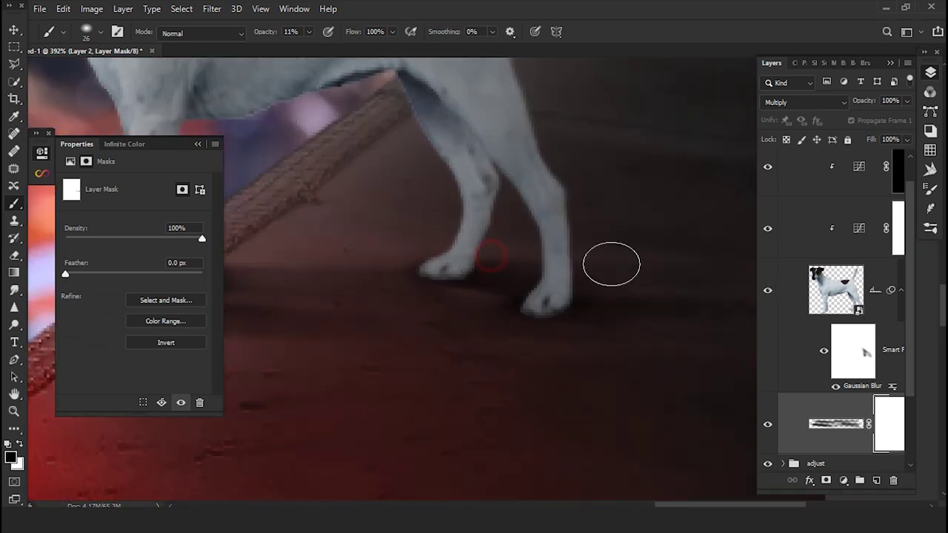
scroll(402, 318, "down", 5)
scroll(457, 347, "up", 5)
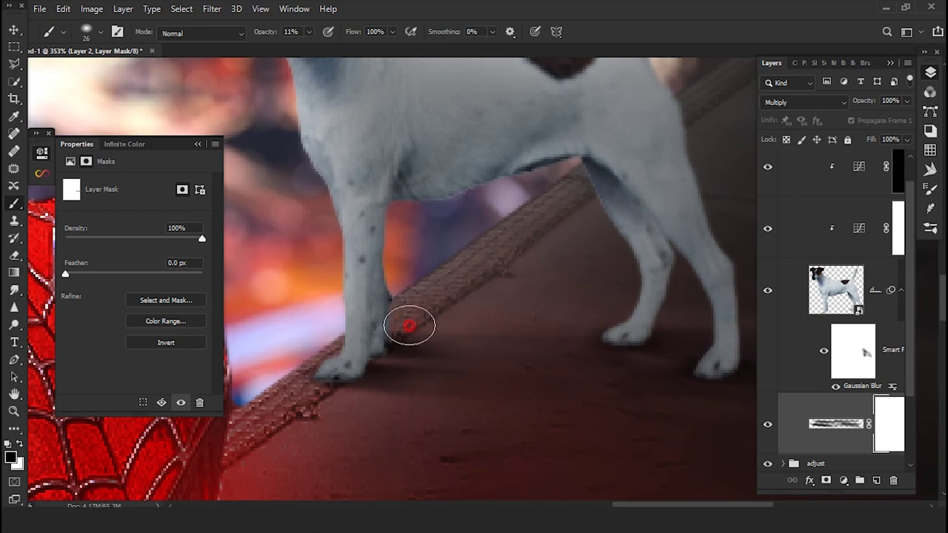
scroll(456, 348, "down", 2)
- Add another inverted-mask Curves to darken the legs, then reselect the shadow layer
left_click(843, 480)
left_click(763, 324)
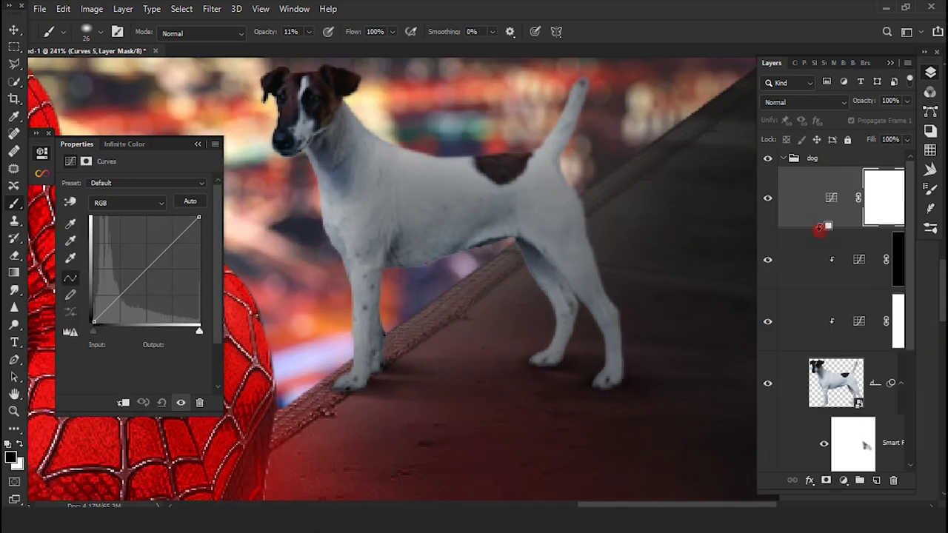
key("ctrl+i")
scroll(469, 271, "up", 2)
right_click(470, 272)
left_click(359, 15)
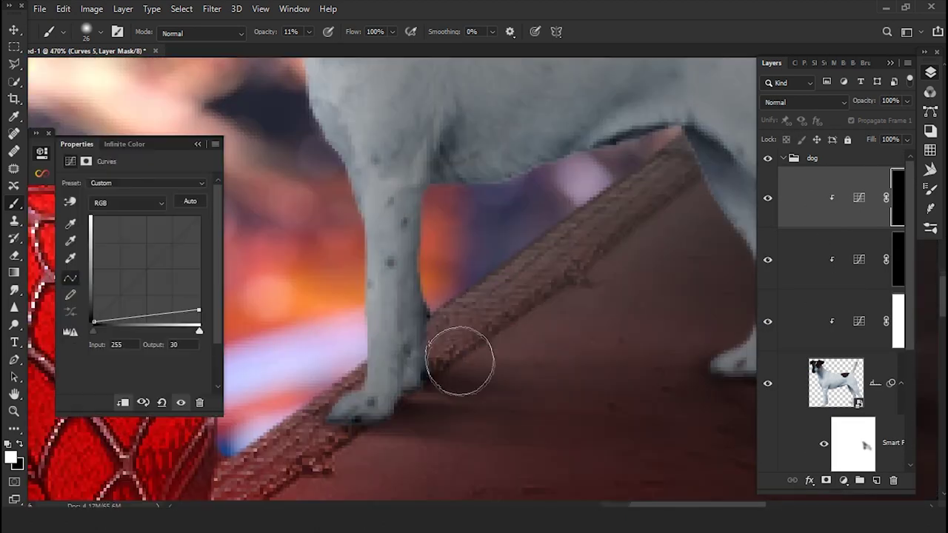
scroll(496, 398, "down", 3)
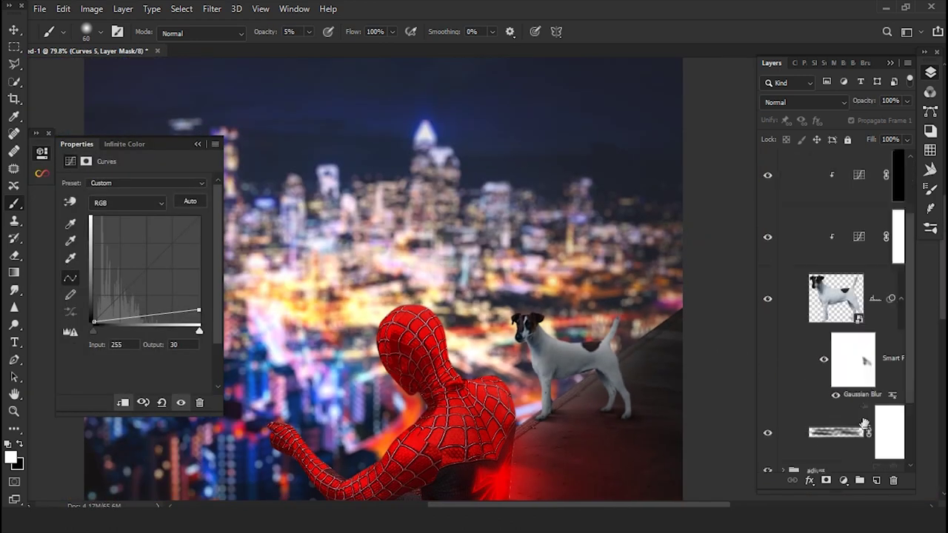
left_click(864, 425)
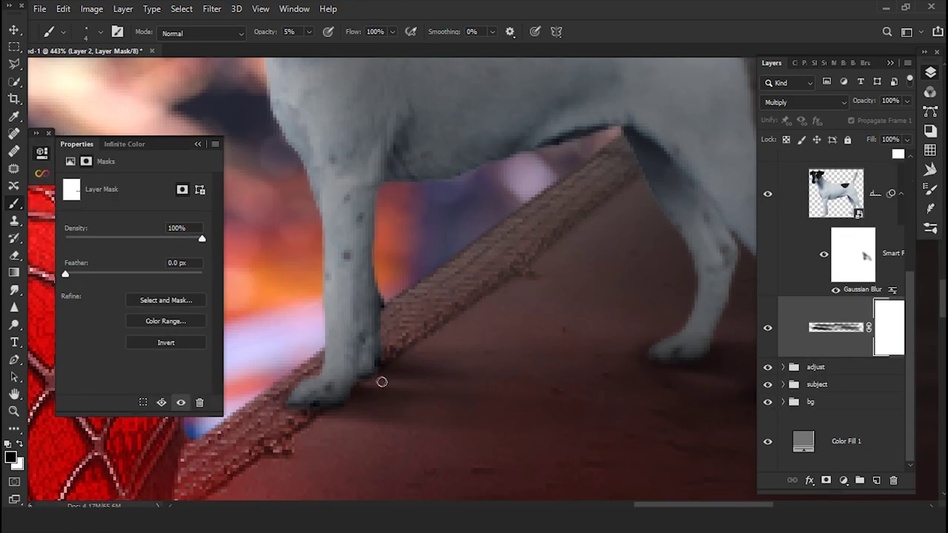
scroll(603, 397, "right", 3)
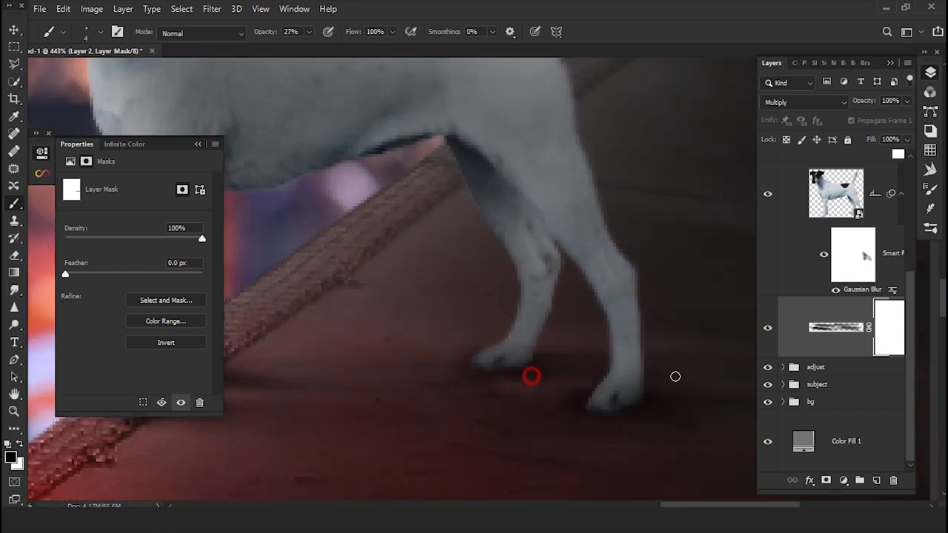
mouse_move(495, 419)
left_mouse_down()
mouse_move(484, 343)
mouse_move(495, 314)
mouse_move(586, 394)
left_mouse_up()
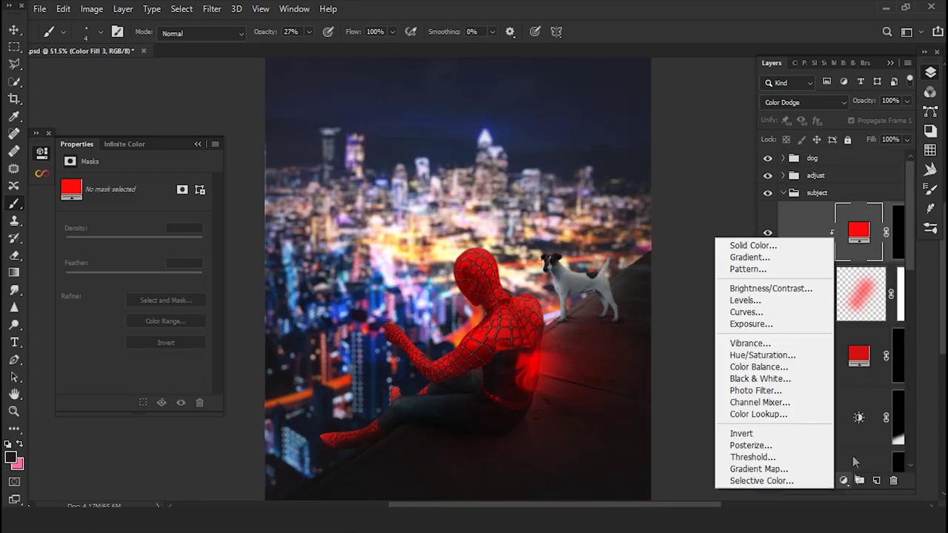
- Add a cyan Solid Color fill masked to the eye lens shape
left_click(753, 245)
left_click(807, 237)
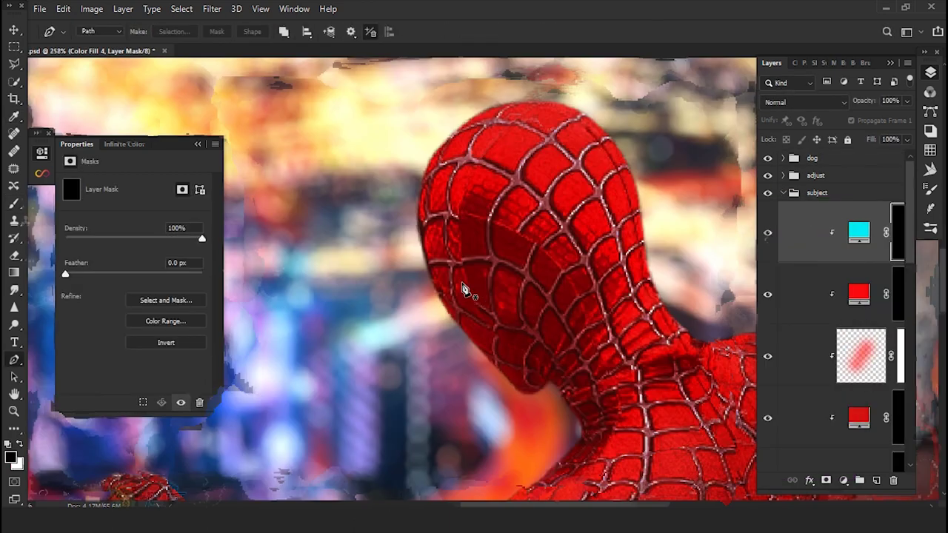
scroll(430, 299, "down", 2)
scroll(435, 166, "up", 4)
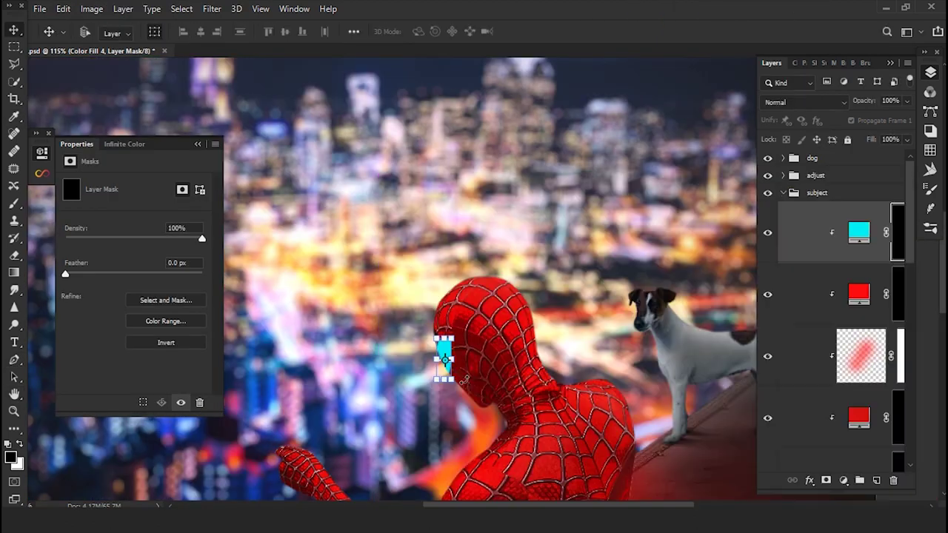
key("p")
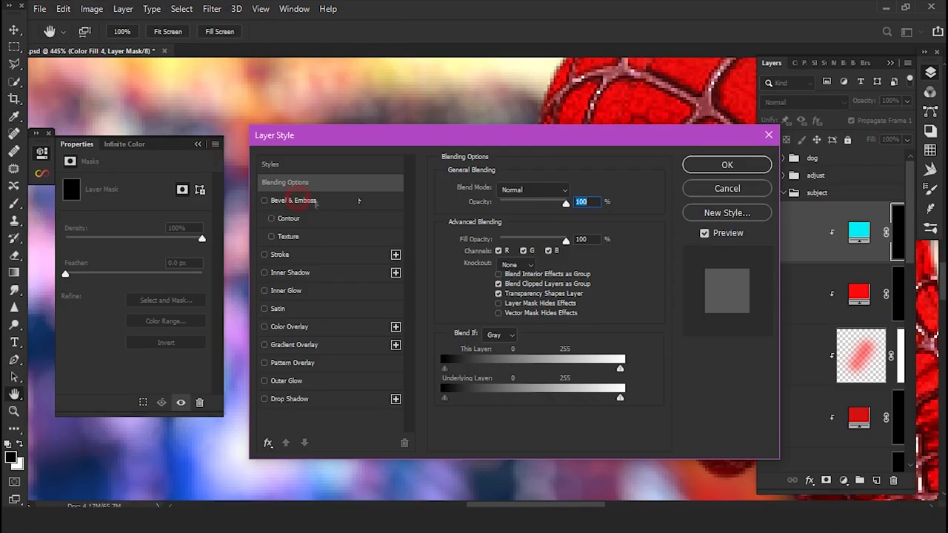
- Give the cyan lens a Bevel & Emboss, feathered mask, and Lighter Color blending
left_click(303, 202)
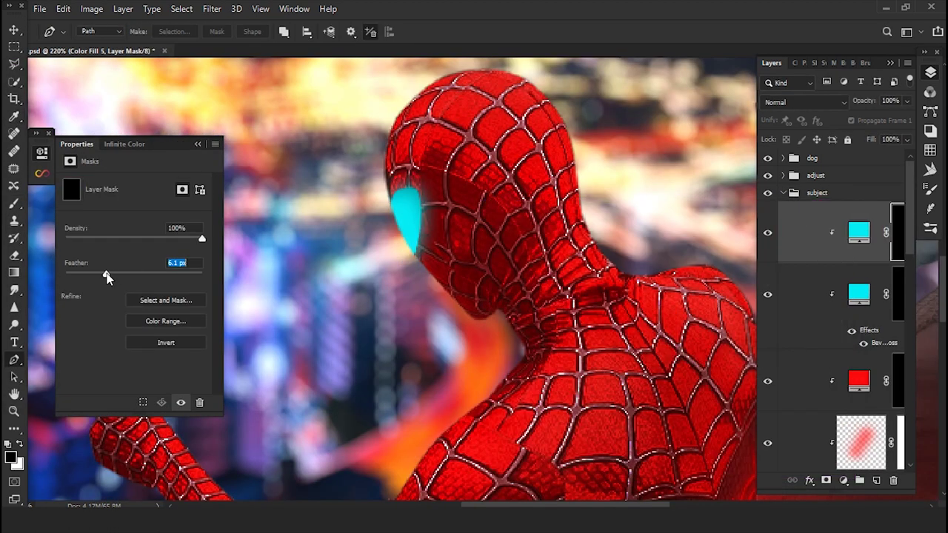
left_click_drag(108, 278, 122, 278)
left_click(803, 102)
left_click(783, 270)
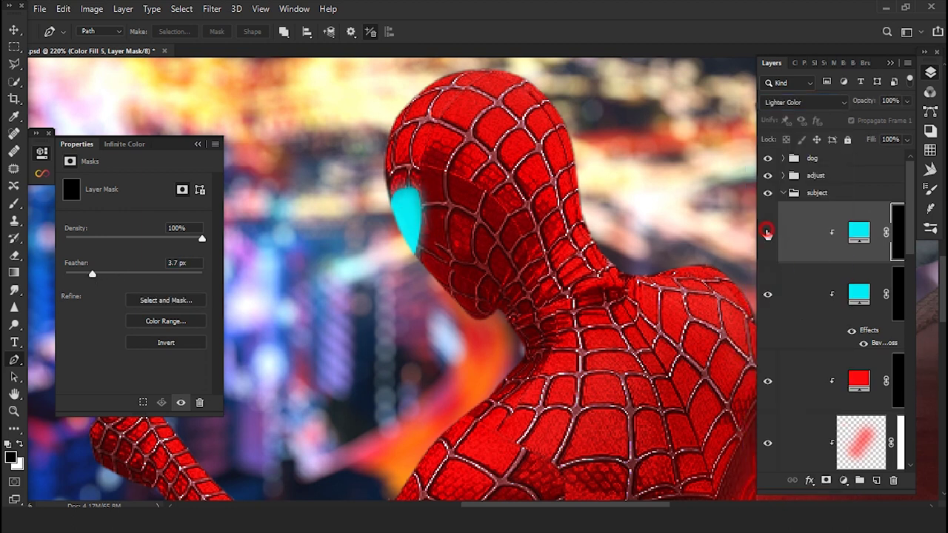
key("ctrl+0")
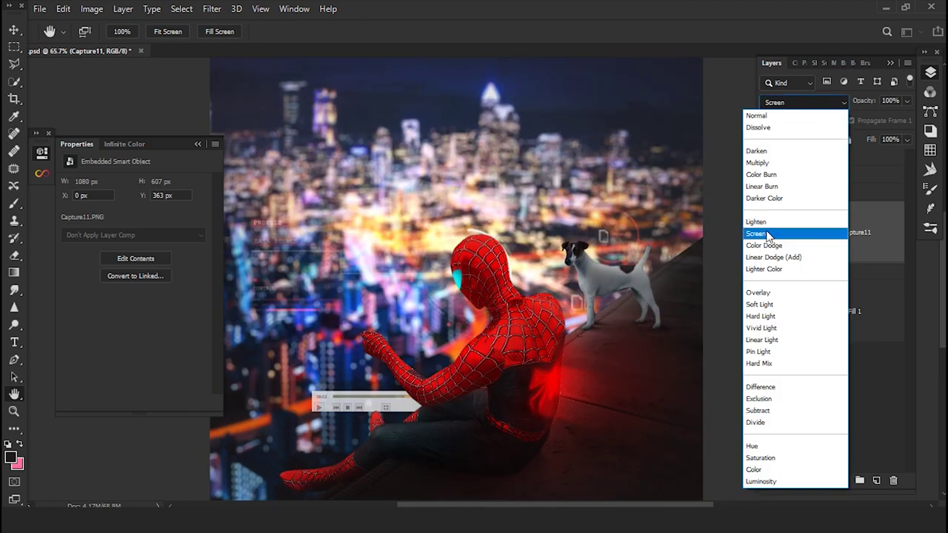
- Duplicate the Capture11 HUD layers into a 'hud' group, then shrink and tilt it toward Spider-Man's hand
key("ctrl+j")
key("ctrl+j")
key("ctrl+j")
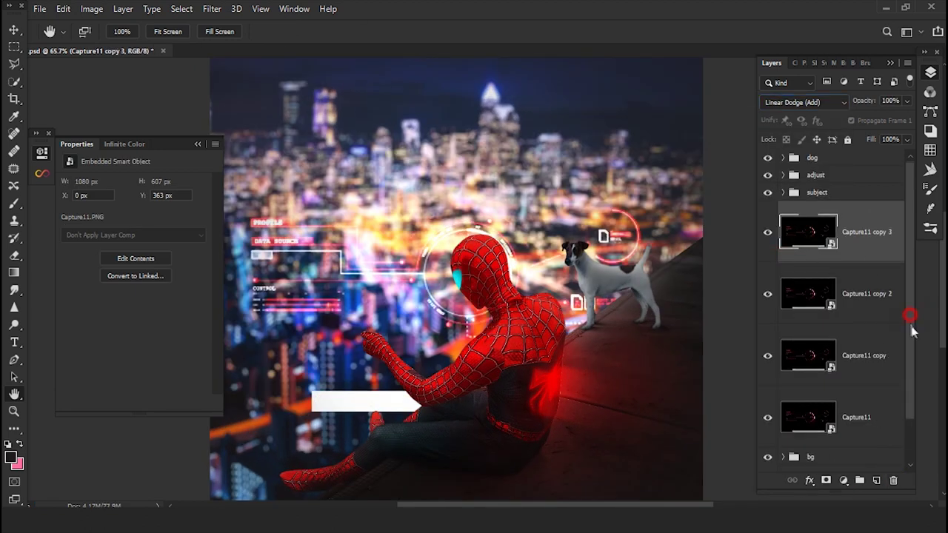
left_click(867, 417, "shift")
key("ctrl+g")
left_click_drag(702, 132, 564, 273)
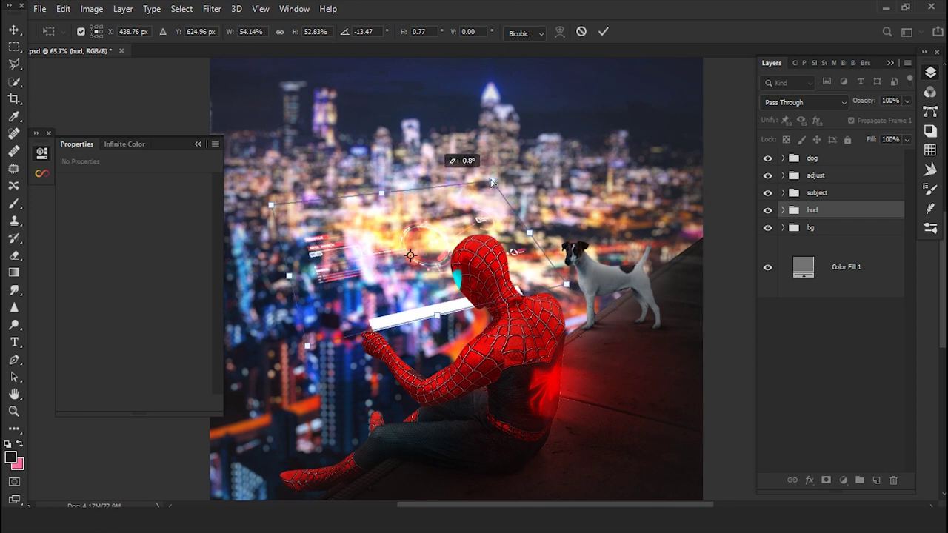
left_click_drag(311, 309, 493, 234)
scroll(493, 234, "up", 3)
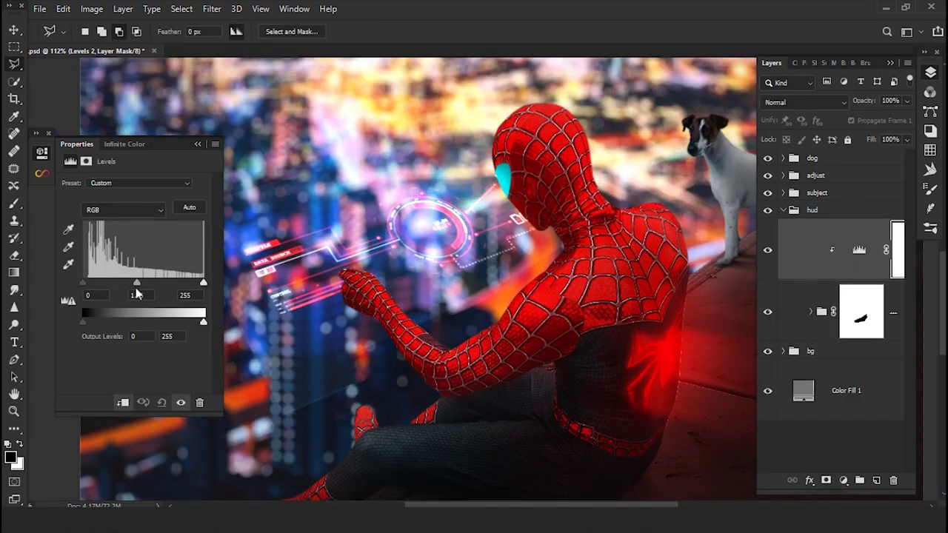
- Blend the HUD with Screen and add a Hue/Saturation layer at -160 hue to turn it cyan
left_click(768, 254)
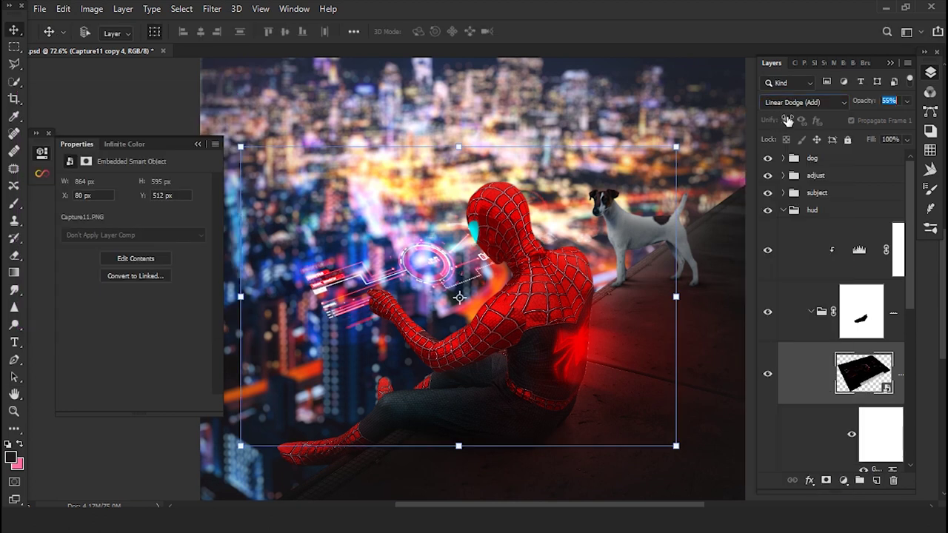
left_click(843, 480)
left_click(740, 351)
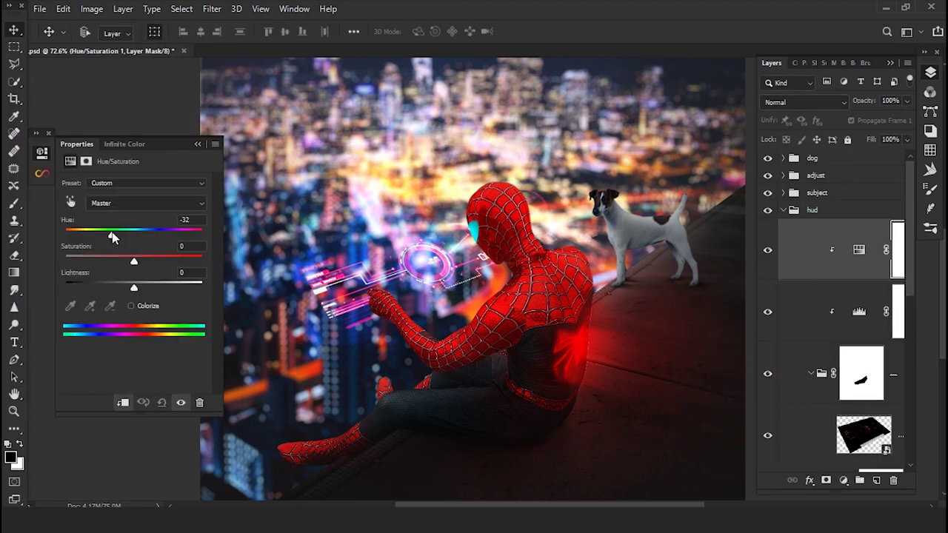
left_click_drag(134, 235, 72, 234)
mouse_move(132, 288)
left_mouse_down()
mouse_move(146, 288)
mouse_move(137, 287)
left_mouse_up()
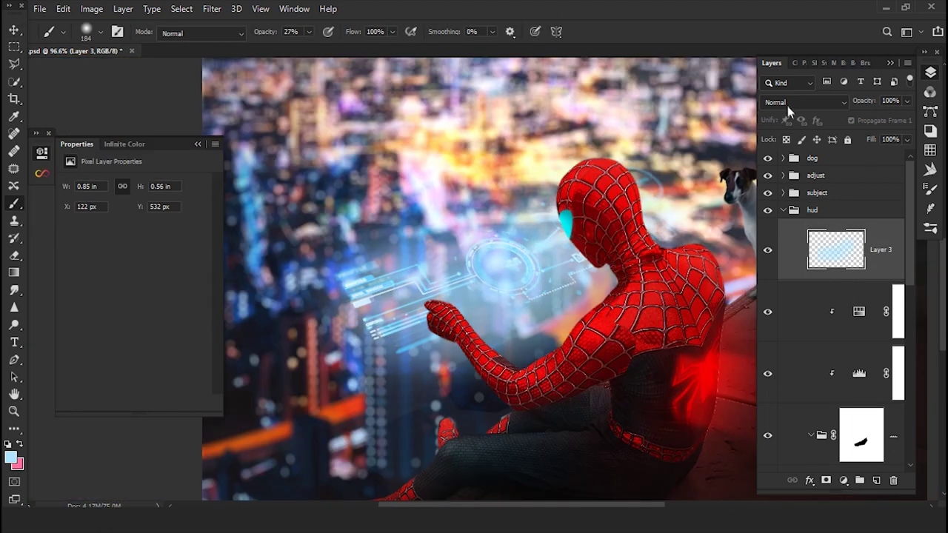
- Paint a blurred blue glow over the HUD, set to Linear Light at 16% opacity
left_click(805, 101)
left_click(815, 254)
left_click(212, 8)
key("Escape")
left_click(806, 101)
left_click(814, 337)
left_click(907, 101)
left_click_drag(910, 116, 852, 117)
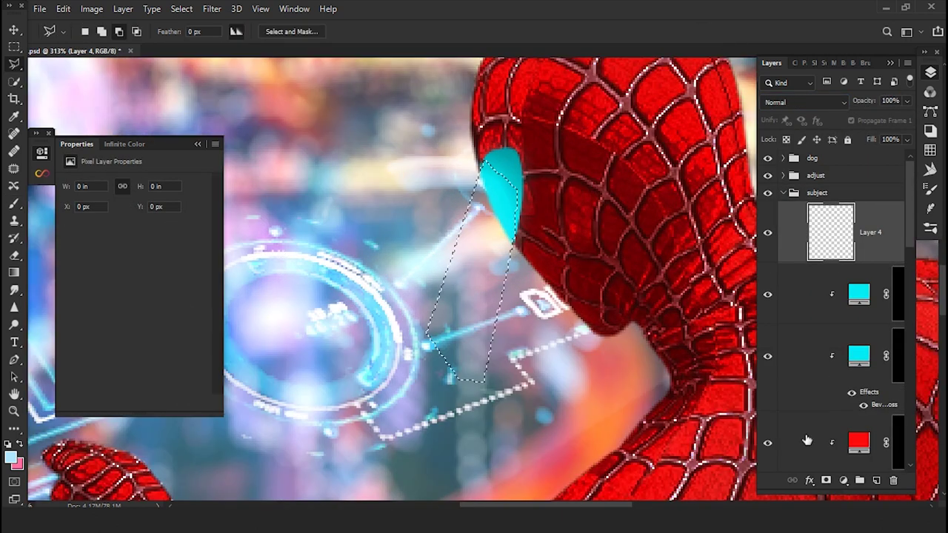
- Add a light cyan Solid Color fill layer blended with Screen
left_click(843, 480)
left_click(536, 250)
left_click(806, 237)
left_click(806, 102)
left_click(778, 233)
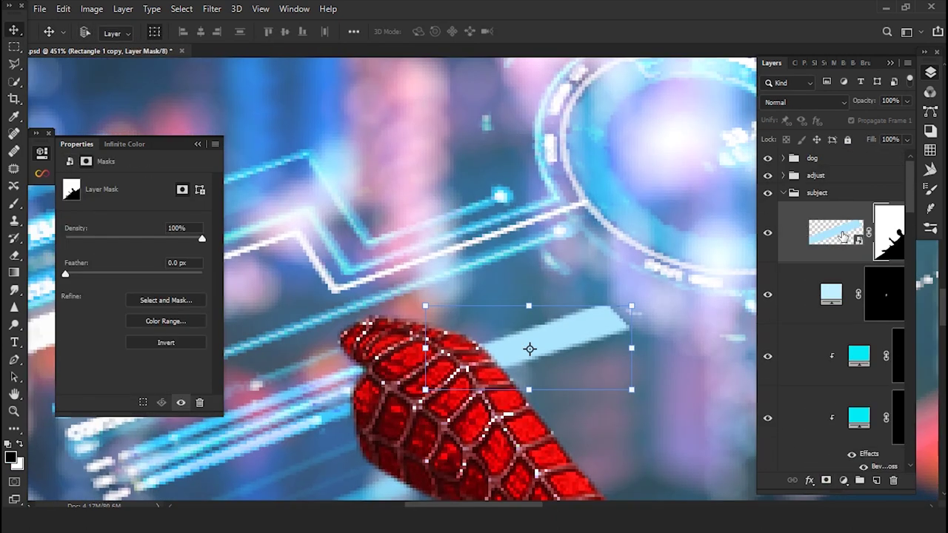
- Paint the pale-blue rim glow into the Color Fill 7 arm mask with a 37 px soft round brush
left_click(841, 234)
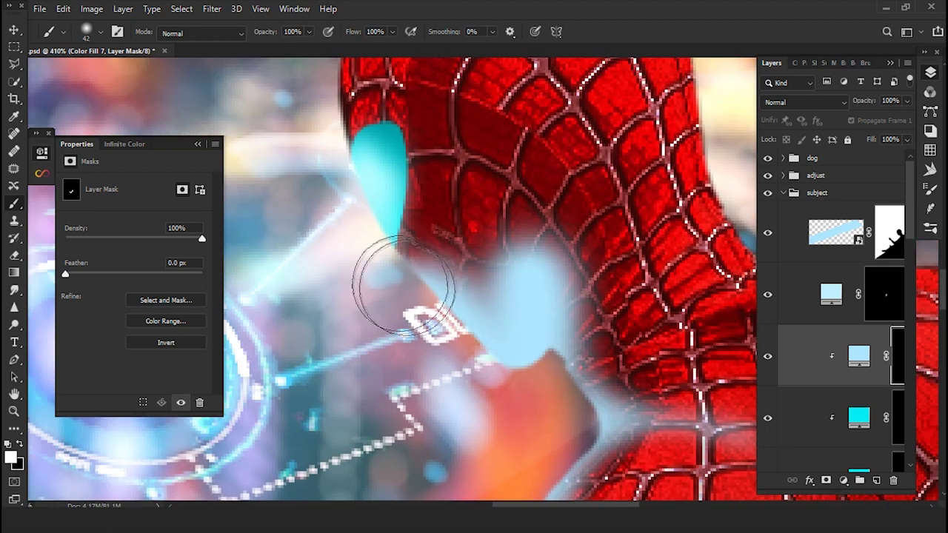
key("x")
right_click(547, 366)
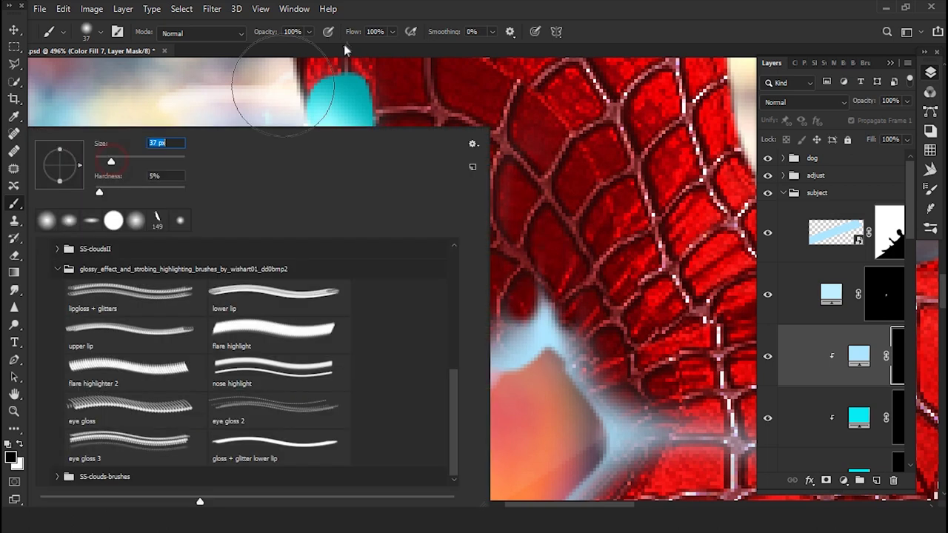
key("x")
scroll(339, 256, "down", 3, "alt")
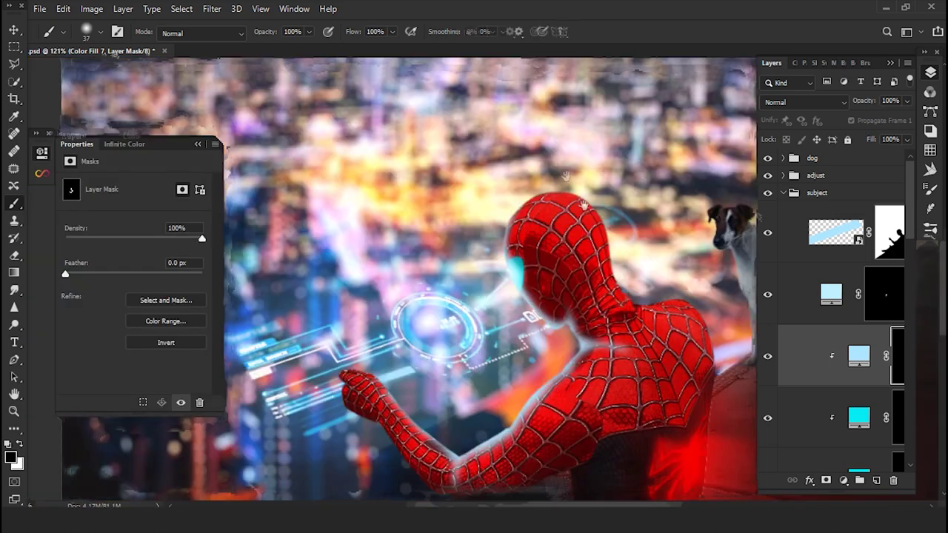
scroll(396, 252, "down", 3, "alt")
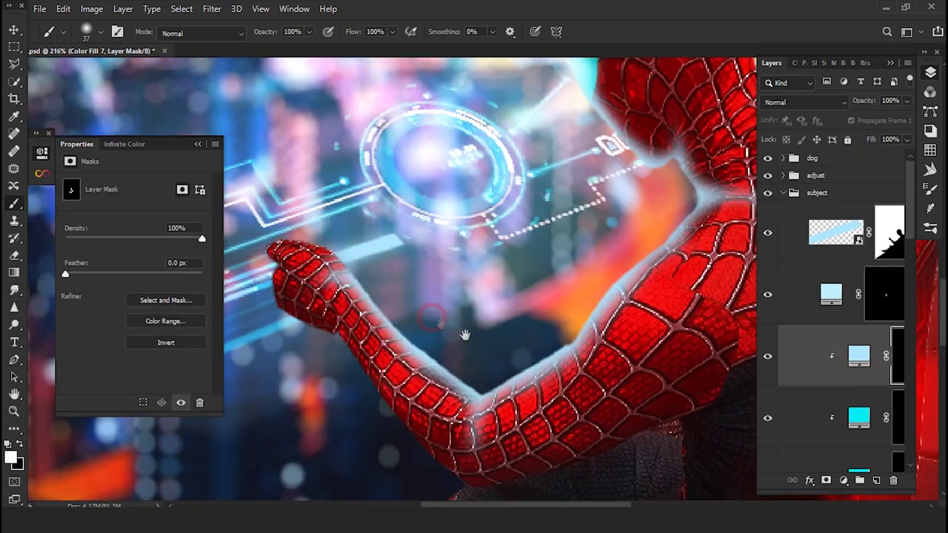
scroll(465, 336, "down", 2, "alt")
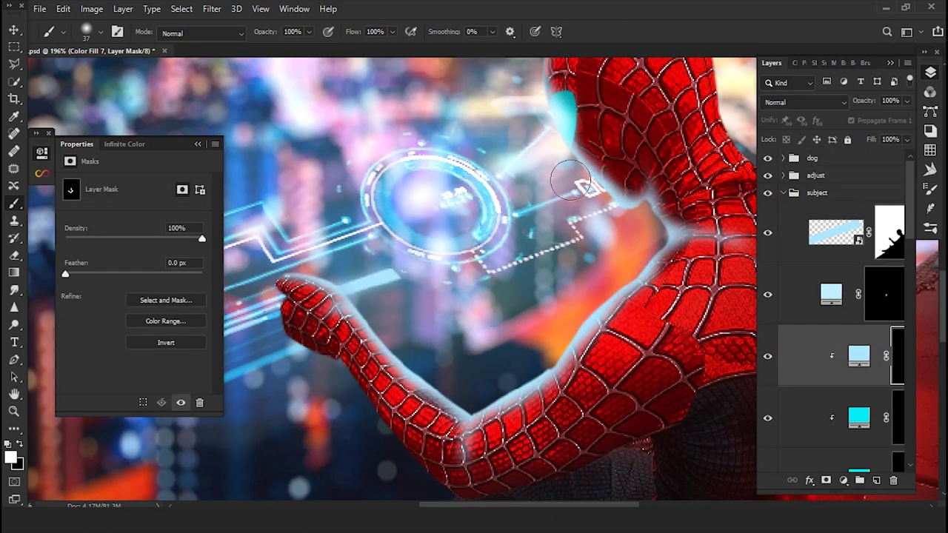
left_click_drag(464, 335, 528, 216)
scroll(543, 317, "up", 1, "alt")
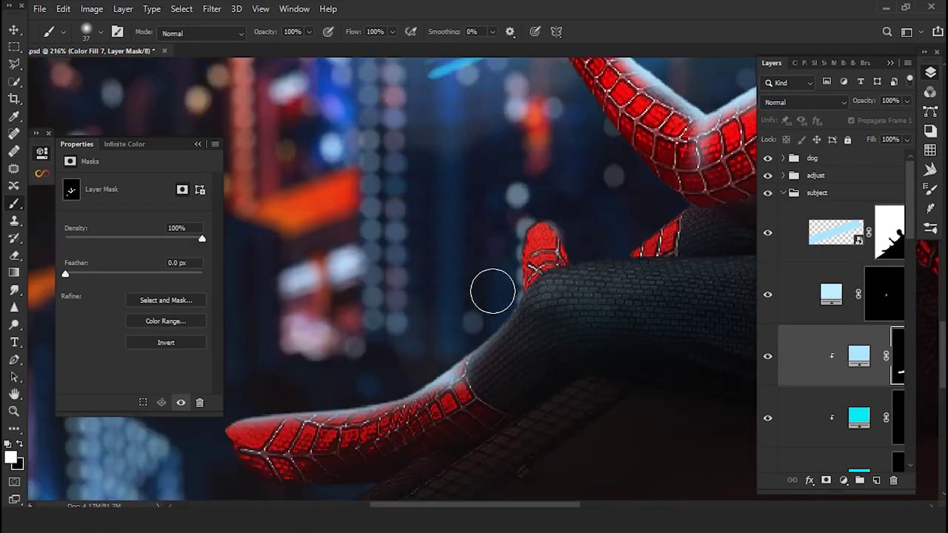
scroll(497, 282, "up", 1, "alt")
scroll(493, 309, "up", 1, "alt")
scroll(474, 299, "down", 5, "alt")
- Set the glow layer's blend mode to Lighter Color and bring the shoulder edge into view at 100%
left_click(804, 102)
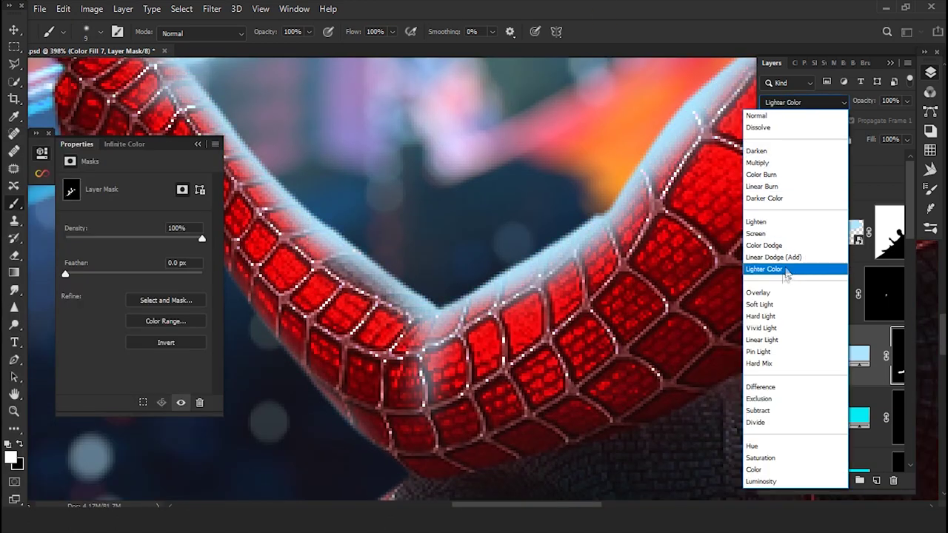
left_click(767, 269)
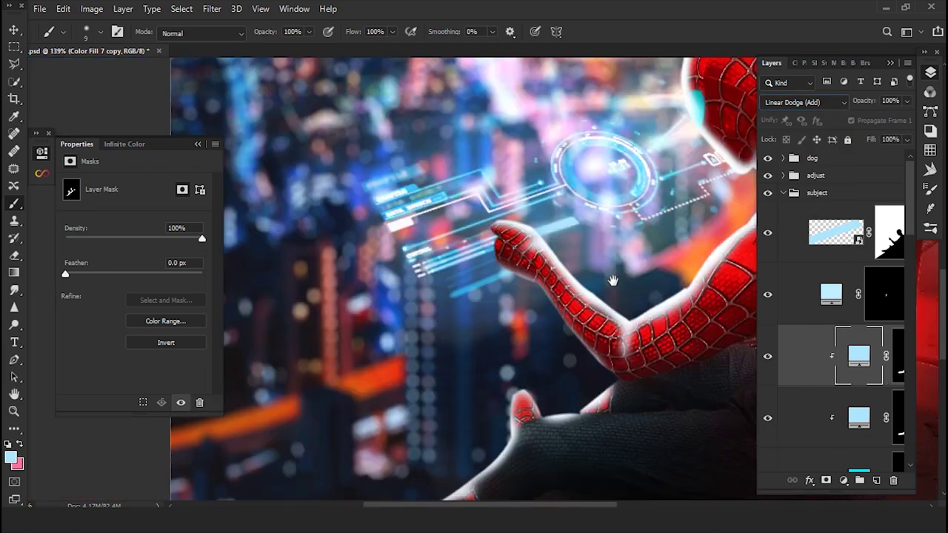
scroll(613, 280, "up", 2, "alt")
scroll(563, 285, "up", 1, "alt")
scroll(504, 289, "up", 1, "alt")
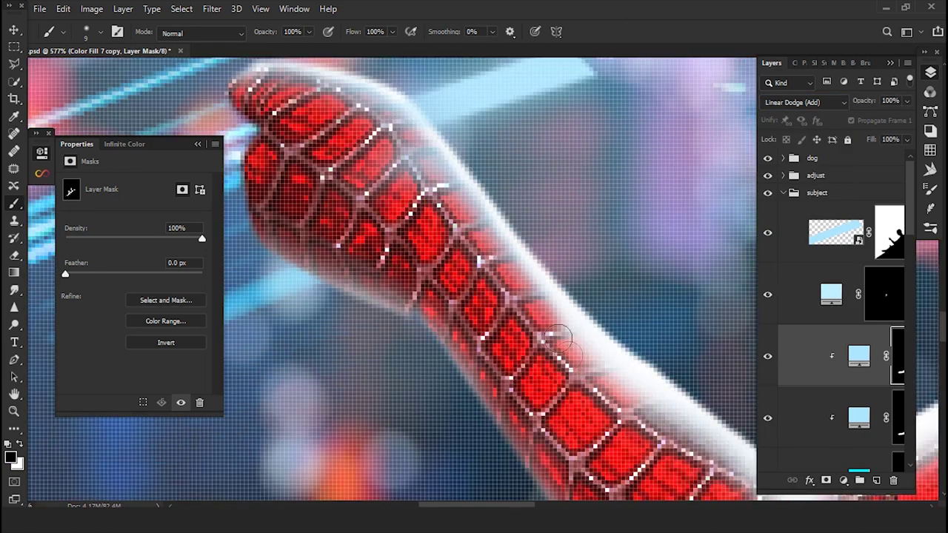
scroll(445, 294, "up", 1, "alt")
scroll(444, 294, "right", 1)
scroll(518, 311, "right", 1)
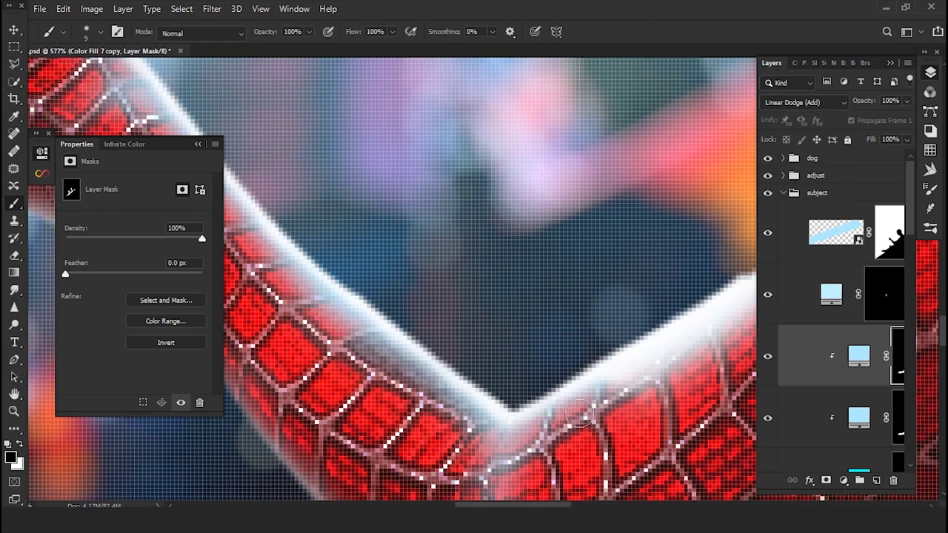
scroll(599, 318, "right", 1)
scroll(418, 420, "right", 1)
scroll(418, 420, "right", 1)
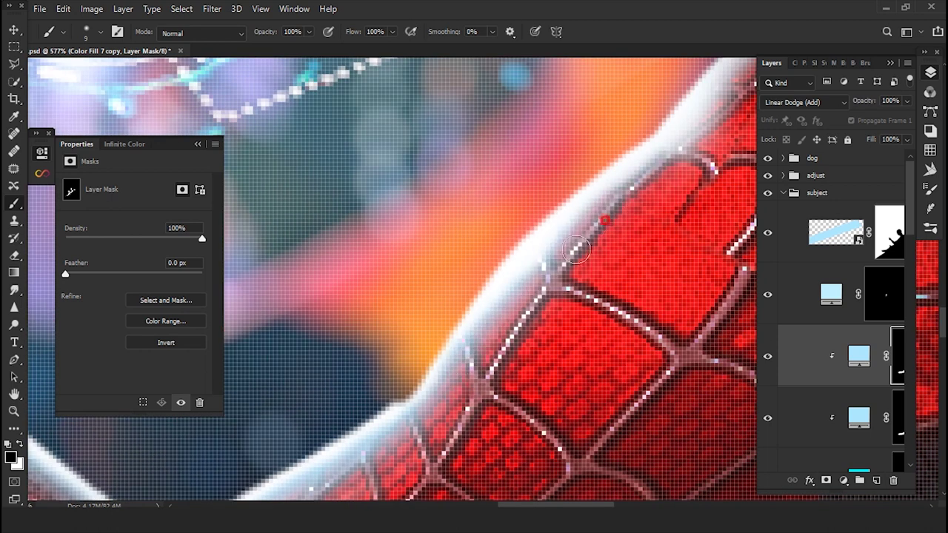
scroll(578, 248, "down", 3, "alt")
scroll(570, 289, "up", 1, "alt")
scroll(565, 324, "up", 1, "alt")
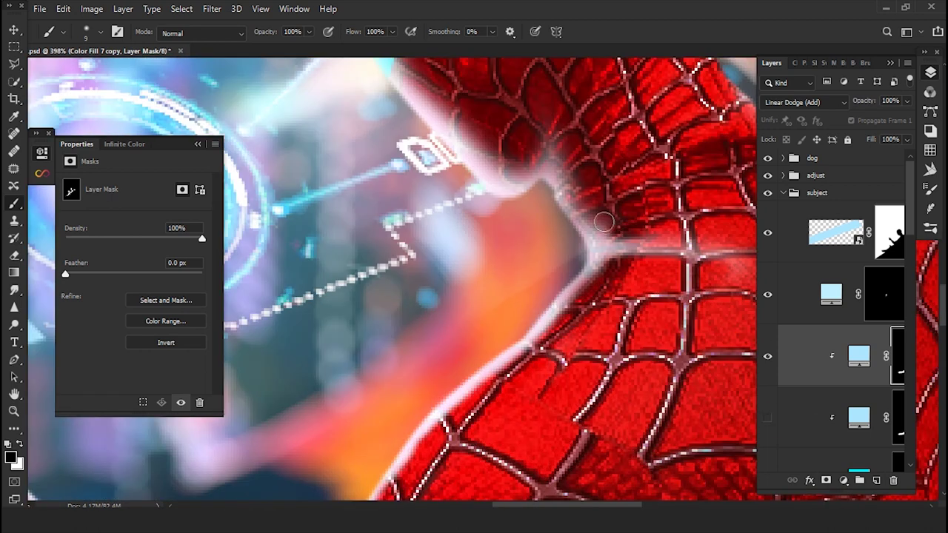
left_click_drag(497, 155, 600, 300)
key("ctrl+1")
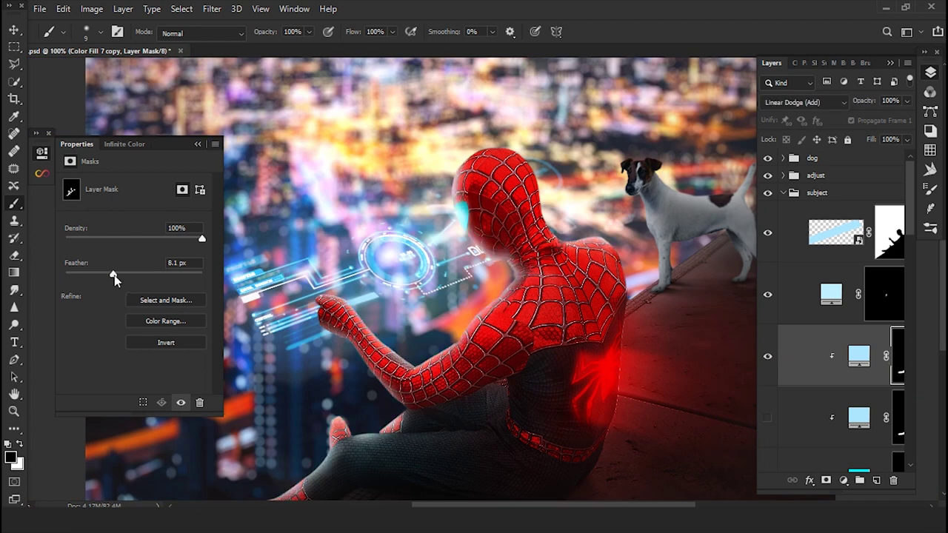
- Lower the mask feather, then set the lower Color Fill 7 to Hard Light with 0 feather
left_click_drag(138, 277, 111, 281)
left_click(859, 419)
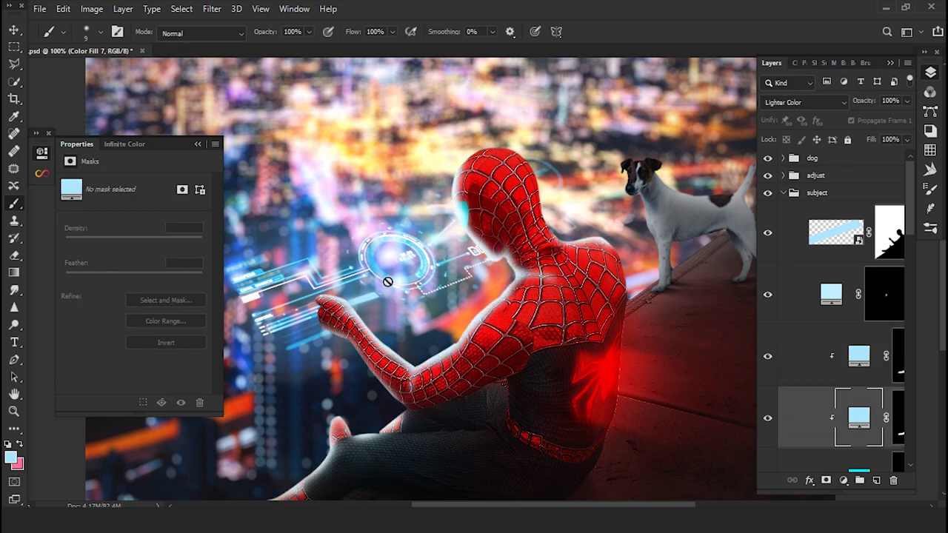
key("ctrl+0")
left_click(802, 102)
left_click(762, 316)
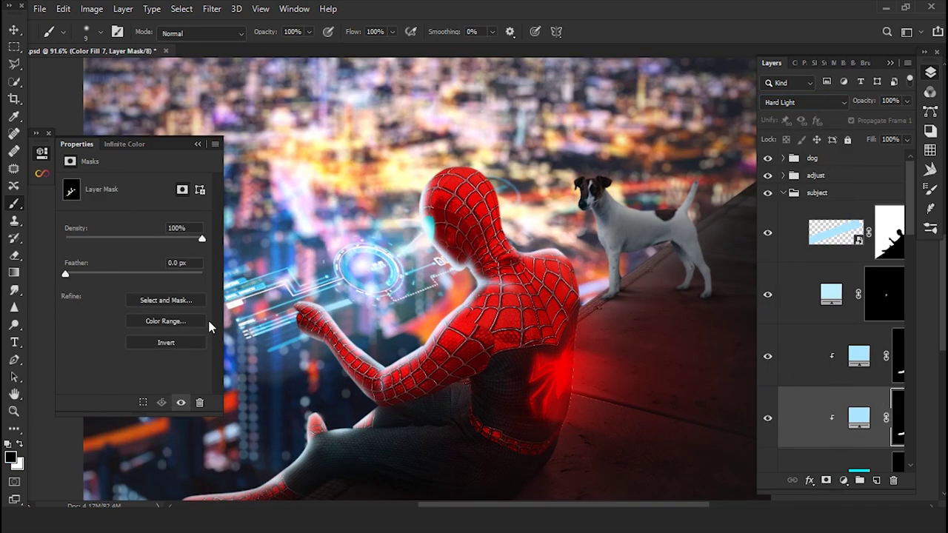
left_click_drag(77, 274, 65, 274)
scroll(311, 314, "up", 5)
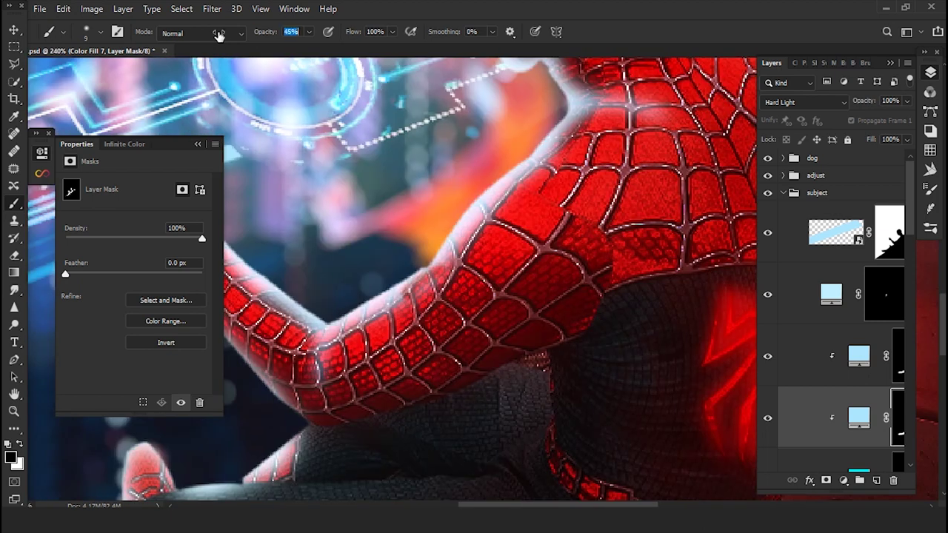
scroll(444, 370, "down", 3)
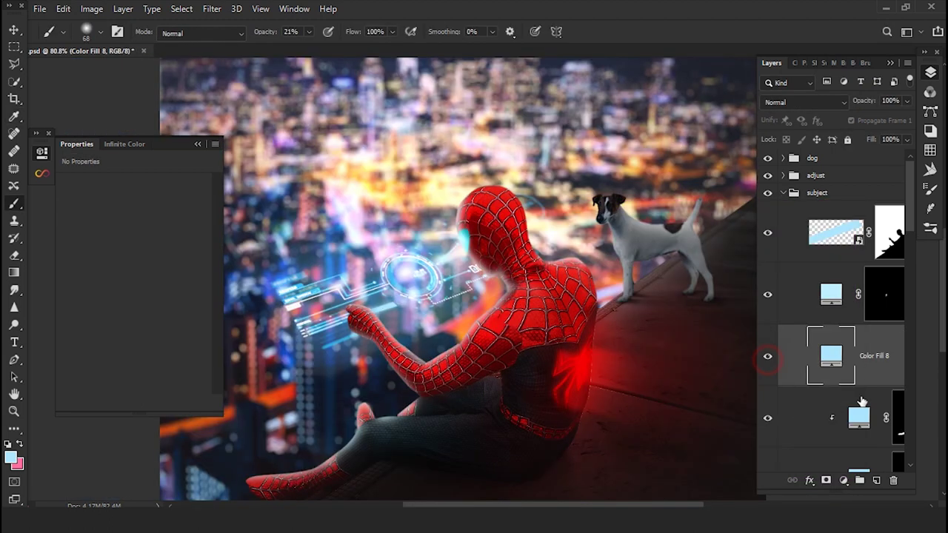
- Clip the #ade6ff fill to the layer below, invert its mask to black, and choose the flare highlighter 2 brush
key("ctrl+alt+g")
key("ctrl+i")
right_click(585, 362)
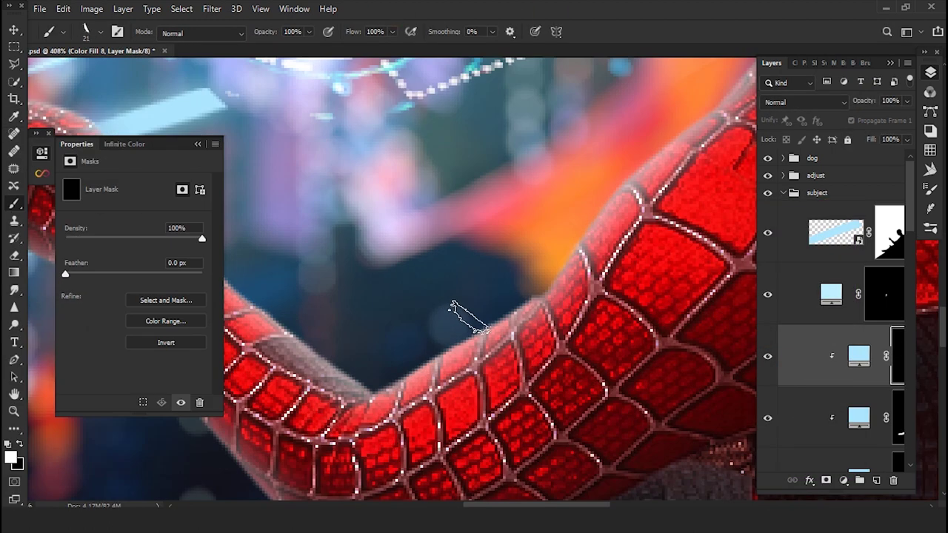
scroll(370, 378, "up", 1)
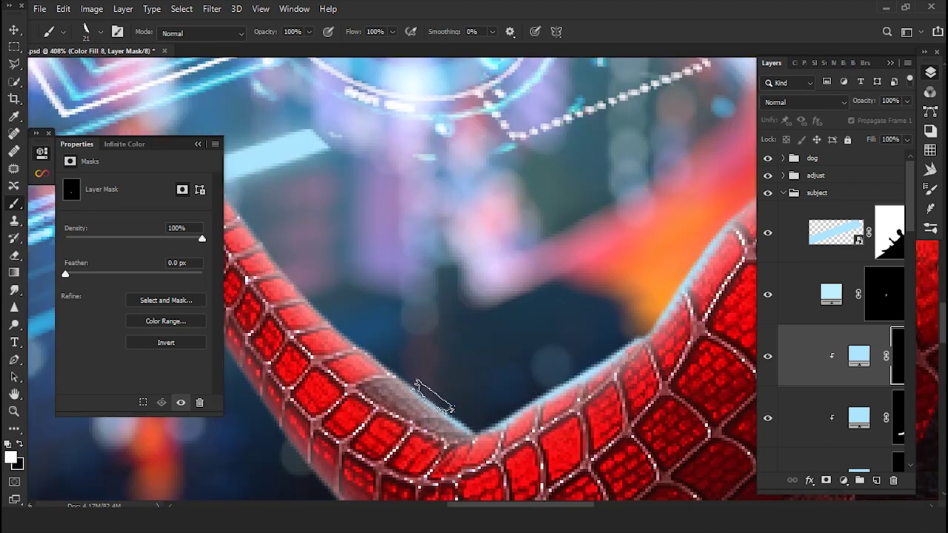
scroll(363, 348, "up", 1)
scroll(352, 296, "up", 1)
scroll(344, 259, "down", 3)
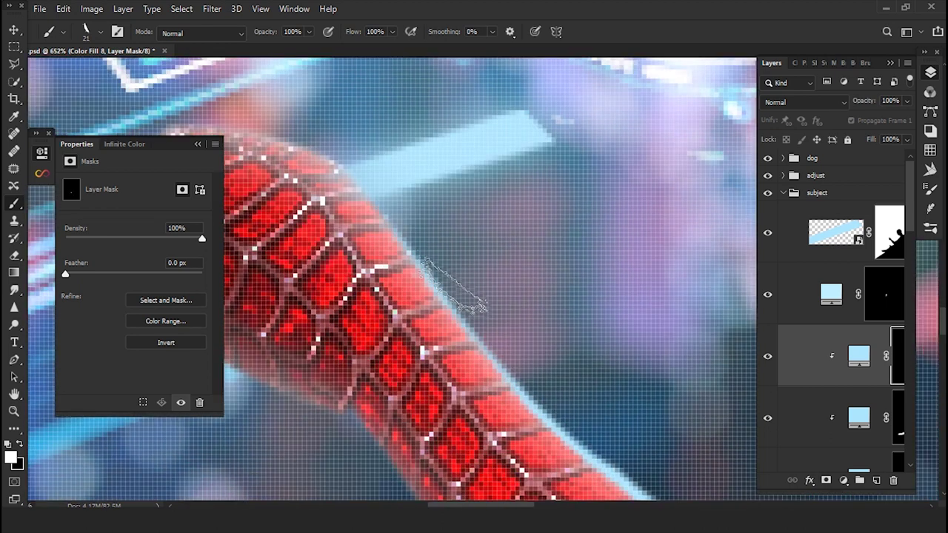
scroll(445, 348, "up", 3)
scroll(448, 348, "down", 2)
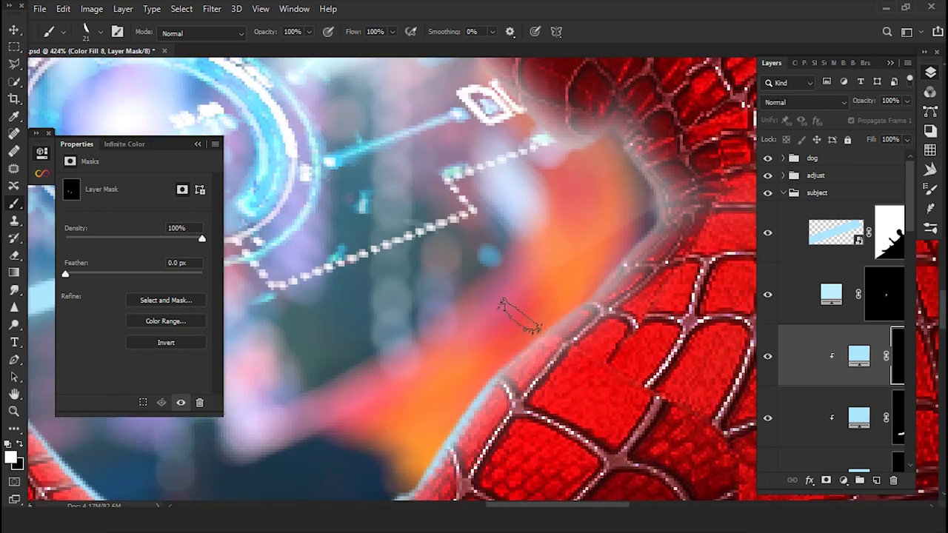
scroll(526, 322, "up", 3)
scroll(516, 336, "up", 2)
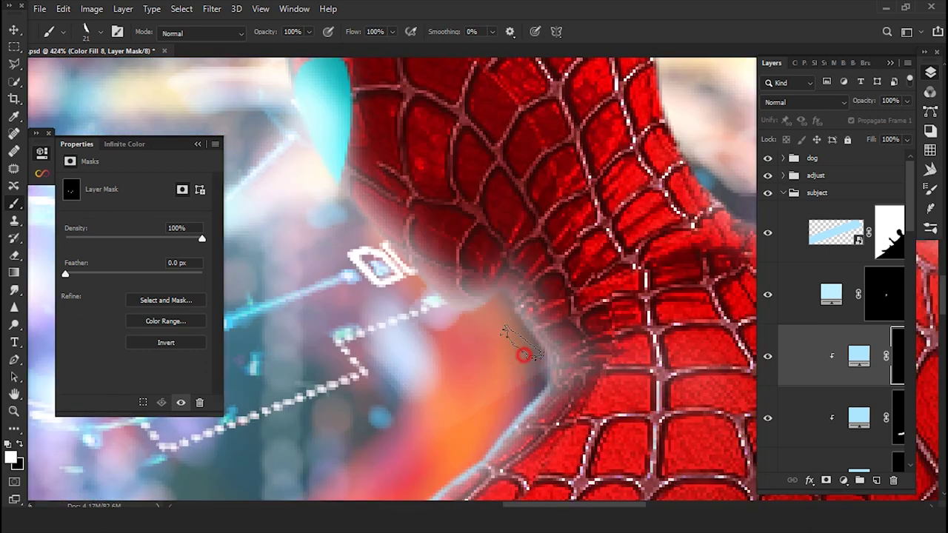
scroll(523, 367, "up", 3)
right_click(533, 371)
key("Escape")
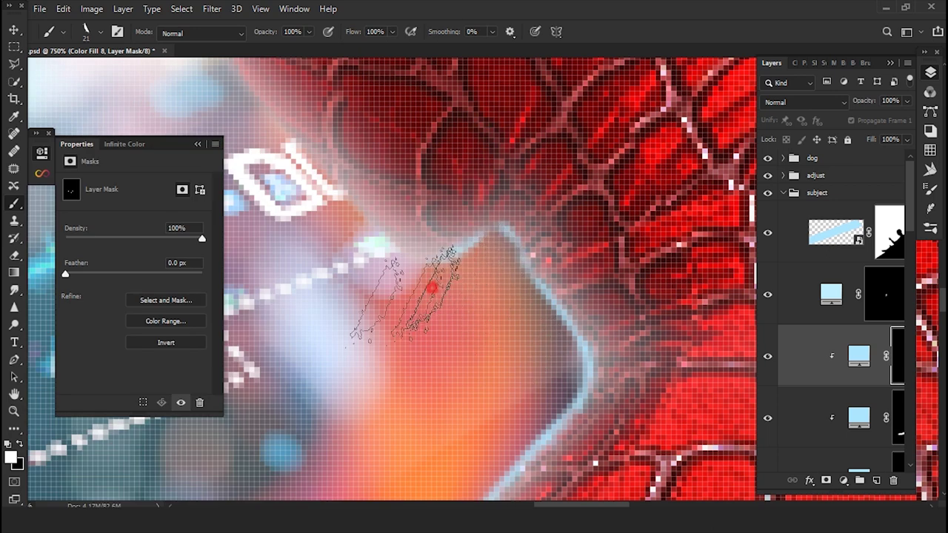
- Paint thin light-blue streaks into the mask along Spider-Man's head and neck edge
left_click_drag(458, 272, 601, 360)
scroll(497, 319, "down", 2)
scroll(481, 318, "down", 2)
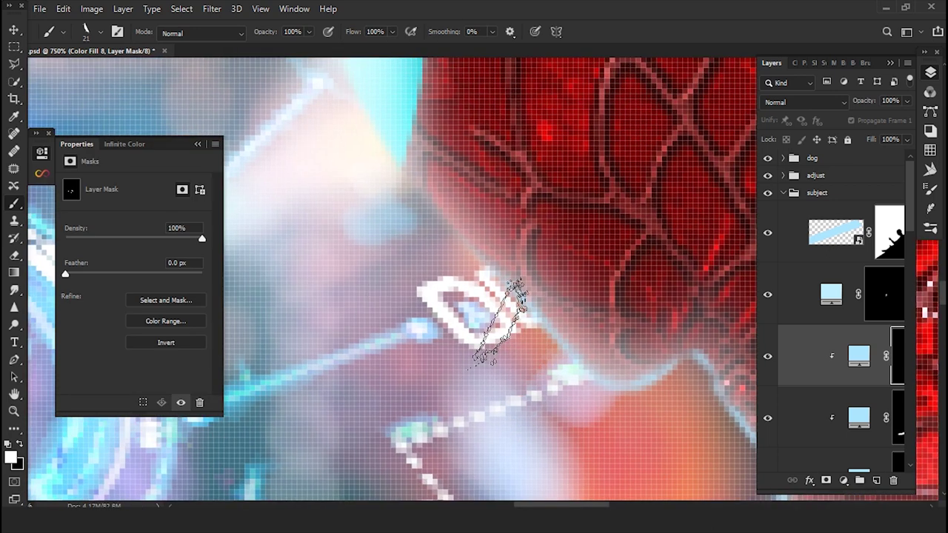
scroll(466, 318, "down", 3)
scroll(449, 317, "down", 2)
scroll(449, 317, "down", 1)
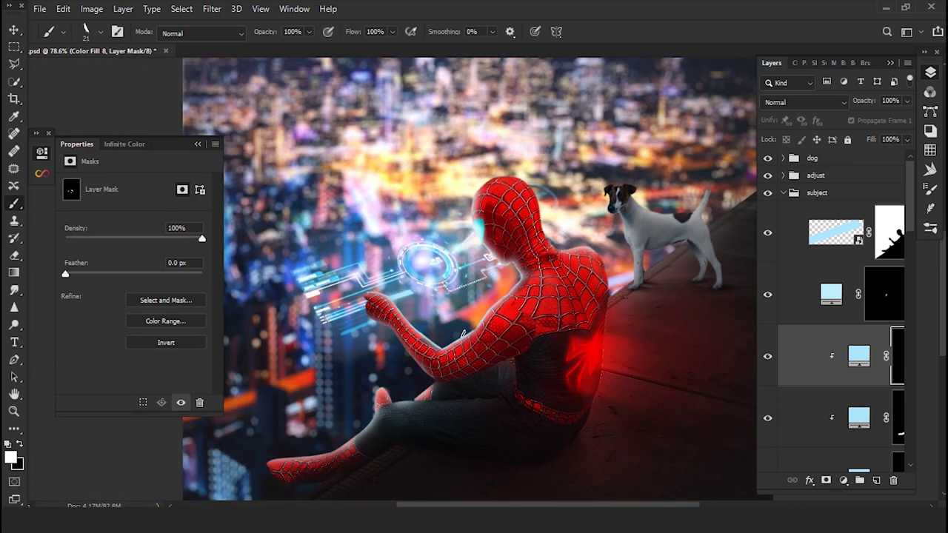
scroll(463, 333, "up", 4)
scroll(519, 296, "down", 2)
scroll(593, 259, "down", 1)
scroll(630, 244, "up", 2)
scroll(455, 392, "down", 1)
scroll(470, 296, "down", 2)
scroll(460, 333, "down", 1)
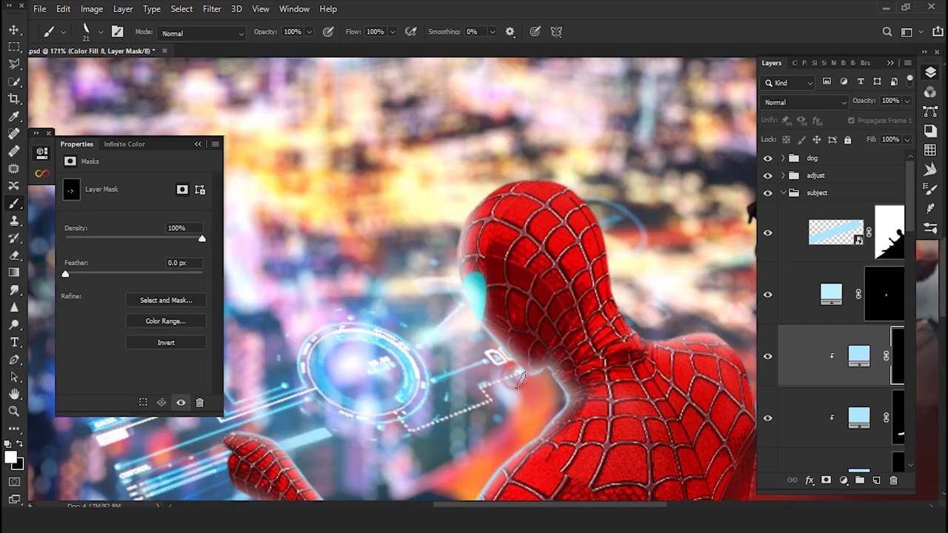
scroll(450, 358, "up", 3)
scroll(454, 292, "up", 3)
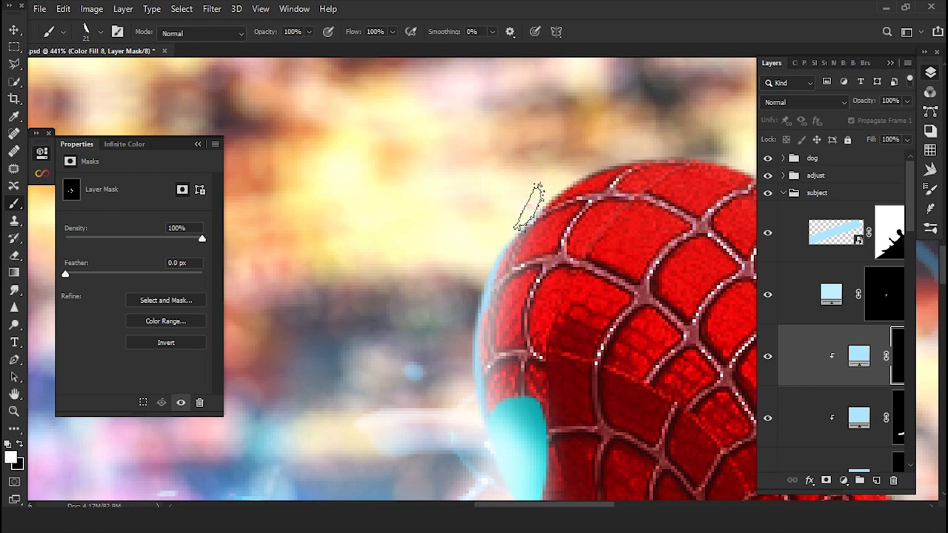
scroll(528, 210, "down", 3)
scroll(709, 237, "up", 3)
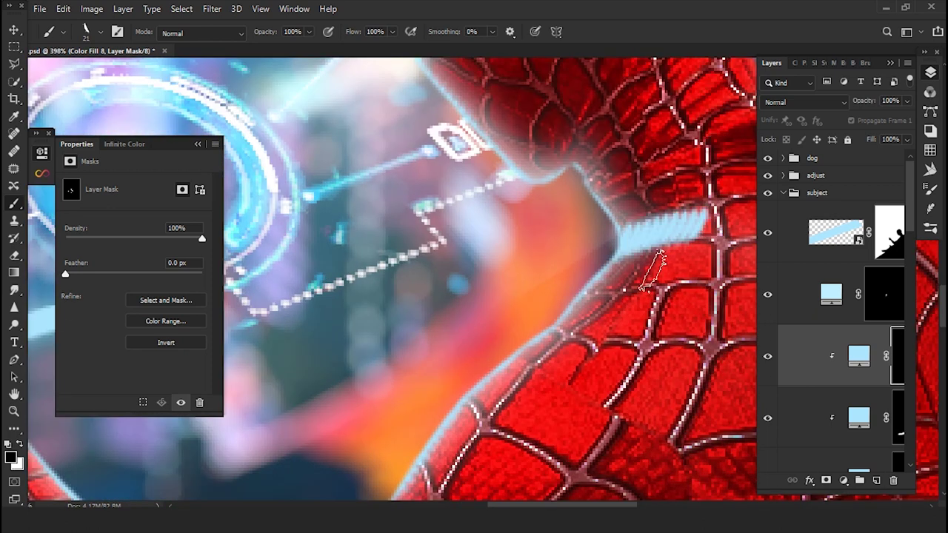
- Set up a thin flare highlighter 2 brush for fine edge painting on the Color Fill 8 mask
scroll(645, 207, "up", 2)
right_click(646, 207)
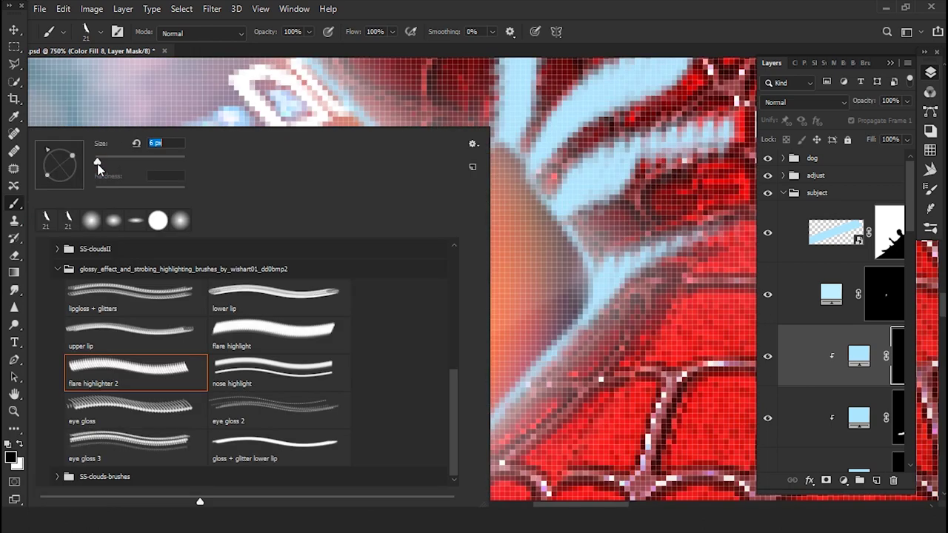
key("Escape")
scroll(672, 141, "up", 1)
scroll(544, 144, "down", 2)
scroll(548, 186, "down", 1)
scroll(557, 263, "down", 4)
scroll(474, 278, "up", 7)
right_click(478, 282)
key("Escape")
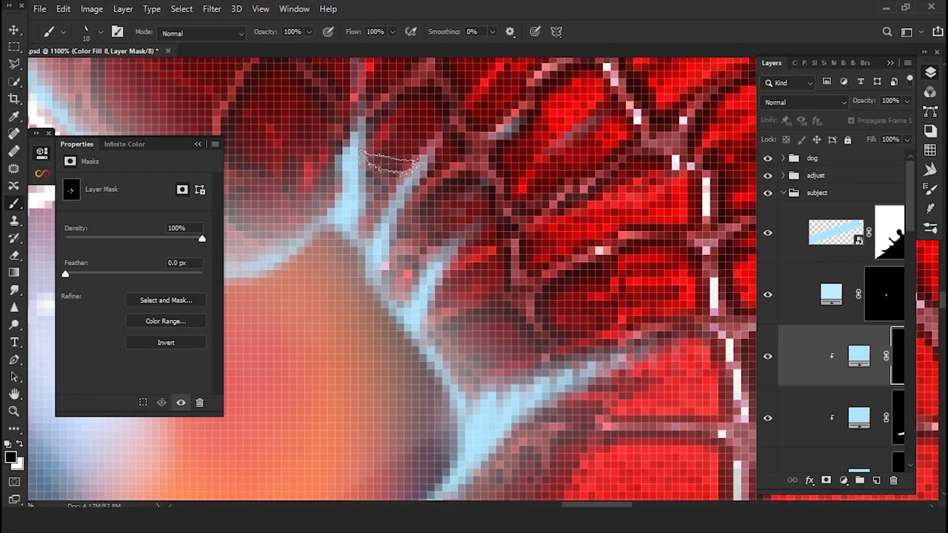
- Trace thin cyan rim light along Spider-Man's hand and leg edges, swapping colours with X to correct
scroll(552, 320, "down", 3)
scroll(502, 263, "down", 5)
scroll(348, 326, "up", 2)
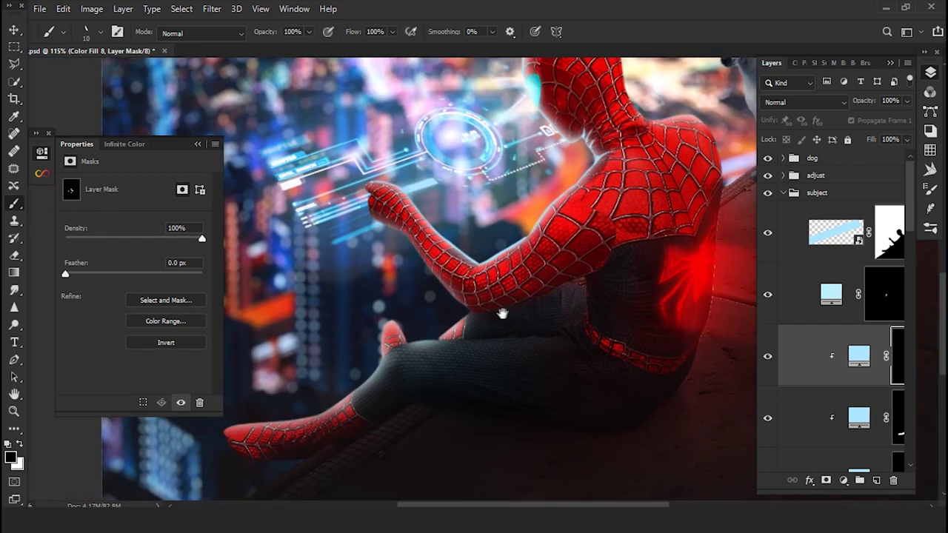
scroll(349, 325, "up", 2)
scroll(463, 270, "up", 1)
scroll(474, 273, "down", 1)
scroll(481, 311, "down", 1)
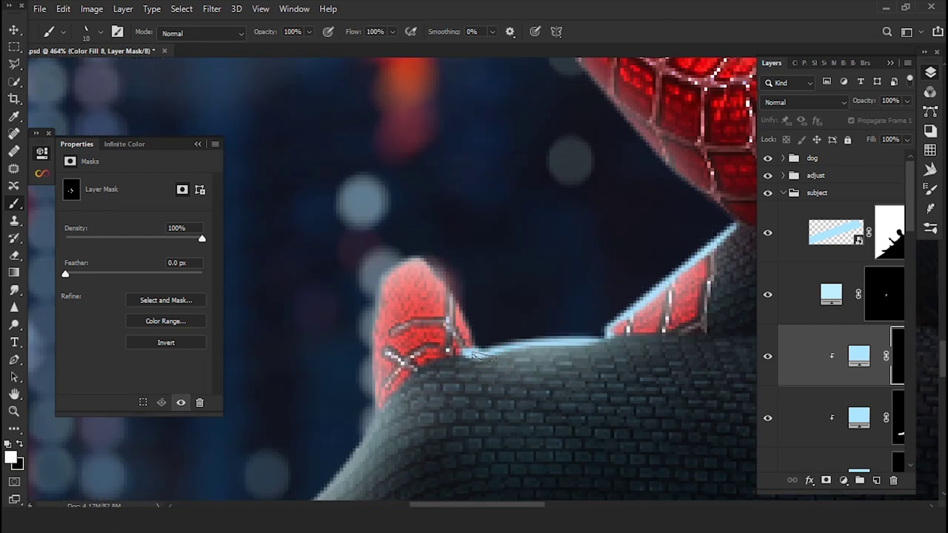
left_click_drag(428, 257, 523, 291)
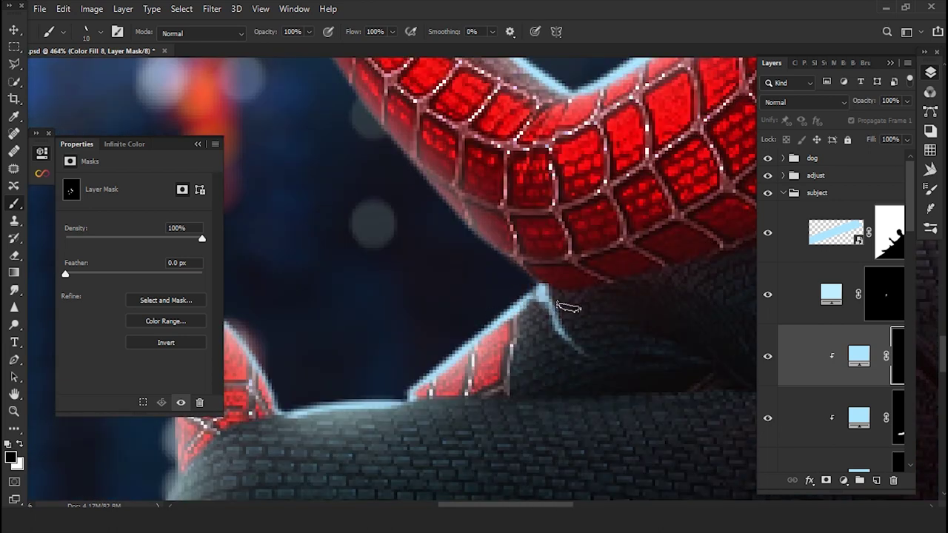
key("x")
scroll(586, 341, "down", 5)
scroll(533, 281, "up", 3)
scroll(520, 272, "up", 2)
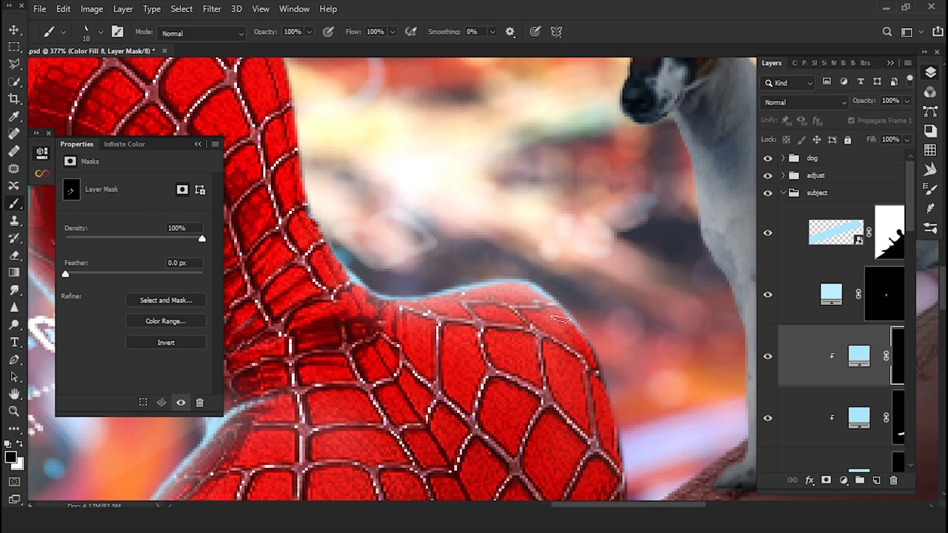
scroll(574, 337, "down", 5)
scroll(400, 371, "up", 6)
- Enlarge the brush to 20 px and extend the rim light along the shoulder, knee and shoe
right_click(333, 212)
key("Escape")
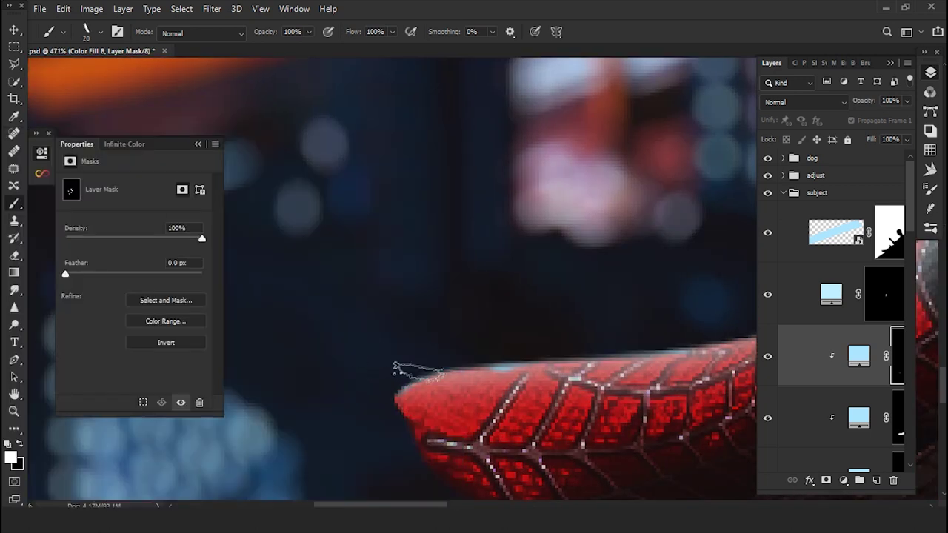
scroll(445, 366, "up", 3)
scroll(484, 408, "right", 3)
scroll(542, 368, "up", 3)
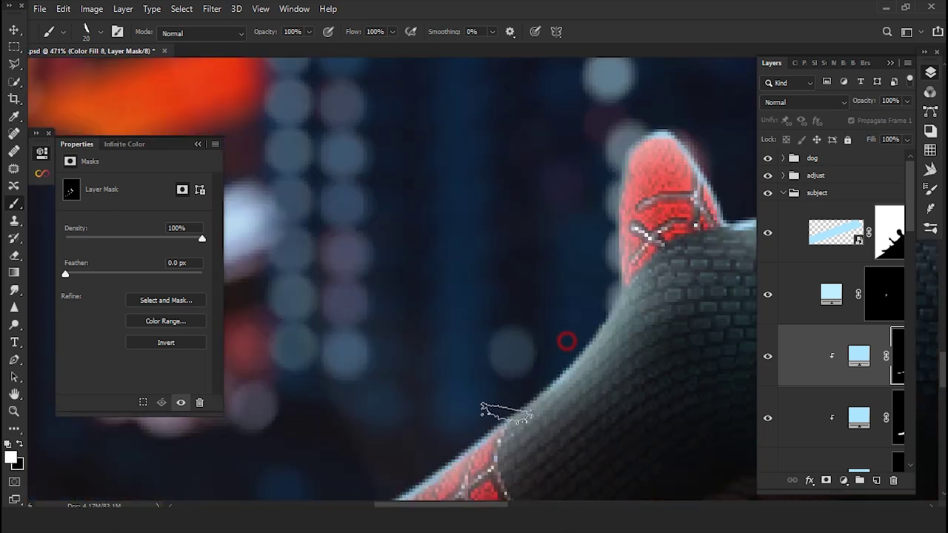
scroll(564, 339, "up", 3)
scroll(572, 333, "down", 3)
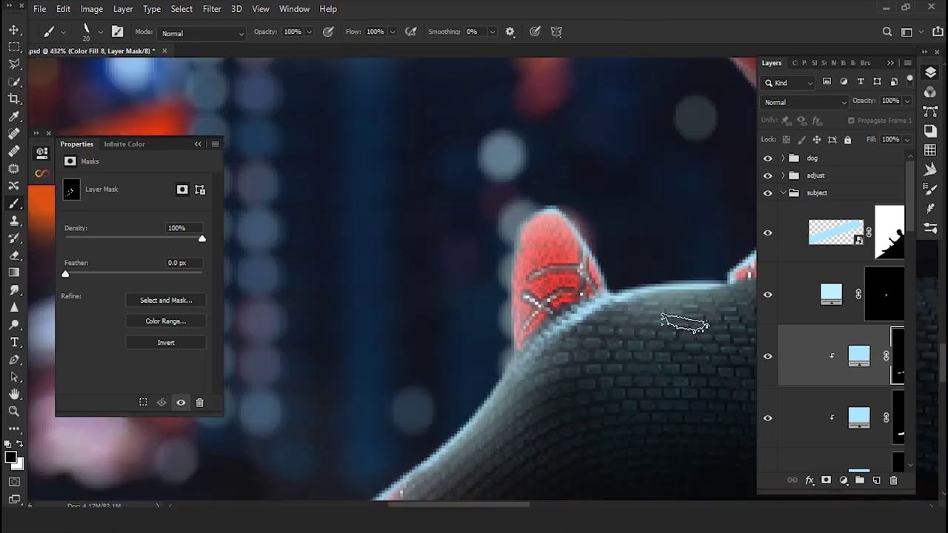
scroll(624, 328, "down", 3)
scroll(485, 315, "right", 3)
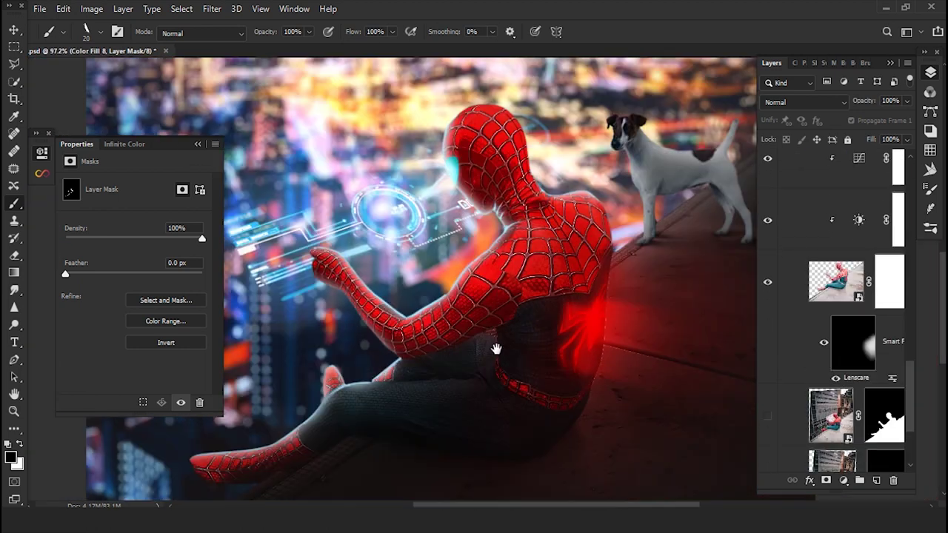
- Shrink the brush and paint a thin cyan rim light along the dog's head and muzzle
scroll(629, 356, "up", 10)
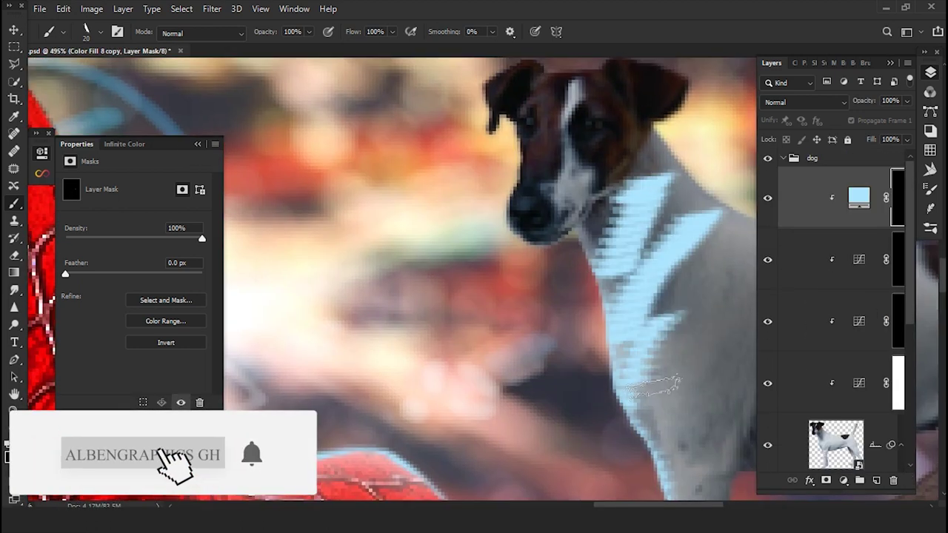
scroll(608, 420, "up", 3)
right_click(491, 241)
key("Escape")
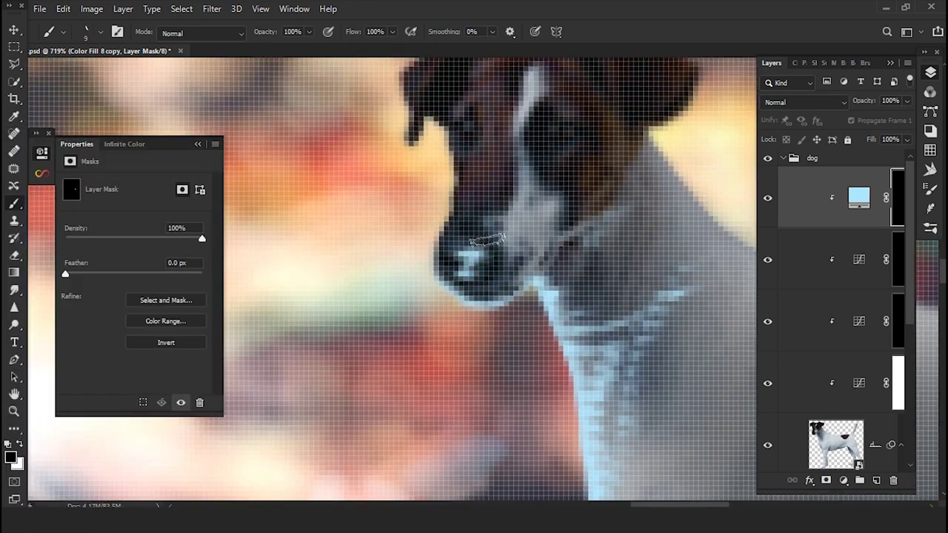
key("x")
scroll(576, 218, "down", 3)
scroll(582, 318, "up", 2)
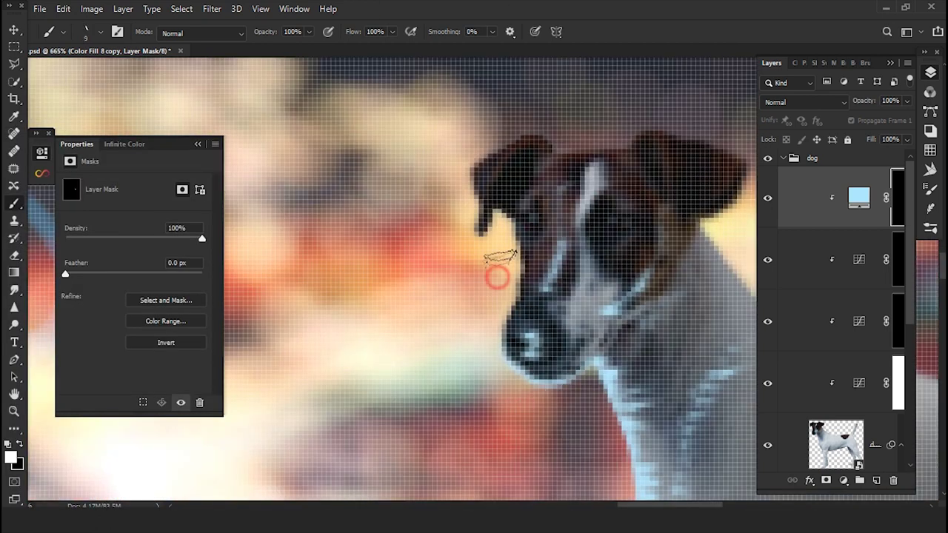
left_click_drag(466, 250, 394, 350)
key("x")
- Resize the brush for the dog's legs, check the whole scene, and select the other cyan fill layer
scroll(394, 349, "up", 2)
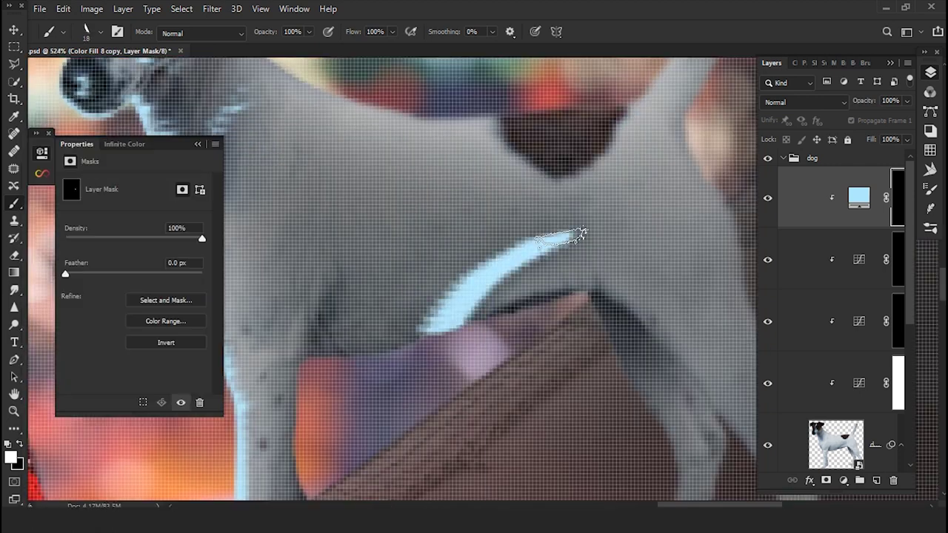
scroll(578, 304, "down", 3)
scroll(603, 402, "up", 3)
scroll(614, 356, "down", 3)
scroll(567, 378, "up", 4)
key("Escape")
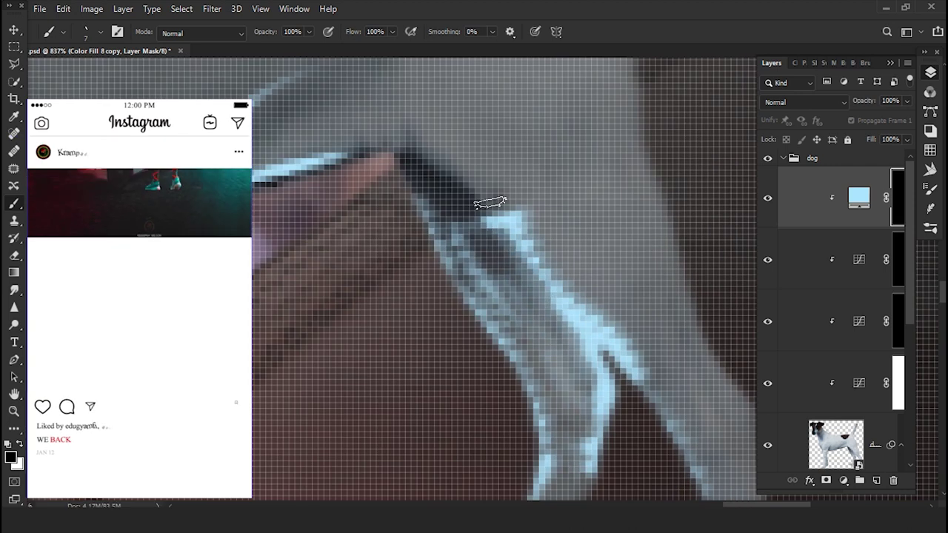
scroll(459, 273, "down", 3)
scroll(370, 325, "down", 2)
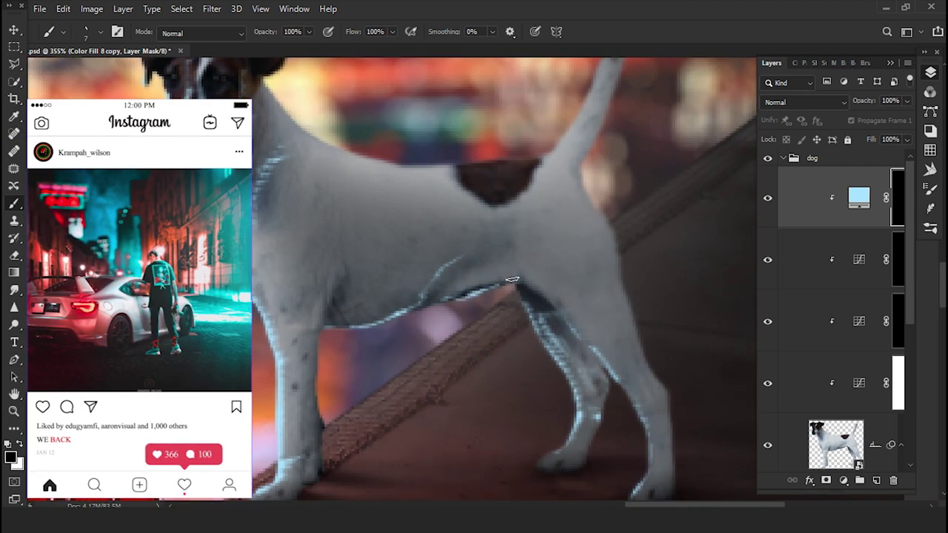
scroll(635, 401, "up", 1)
scroll(555, 240, "up", 2)
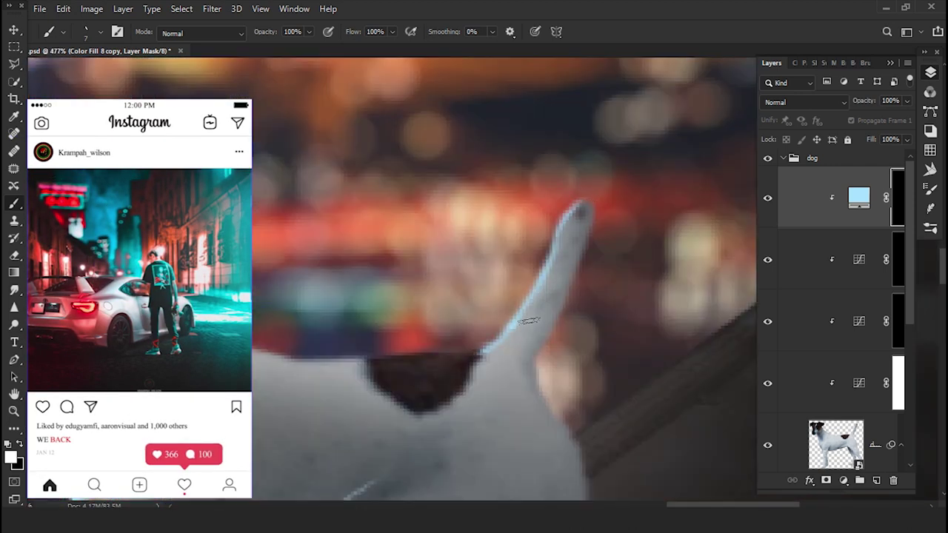
scroll(478, 364, "up", 1)
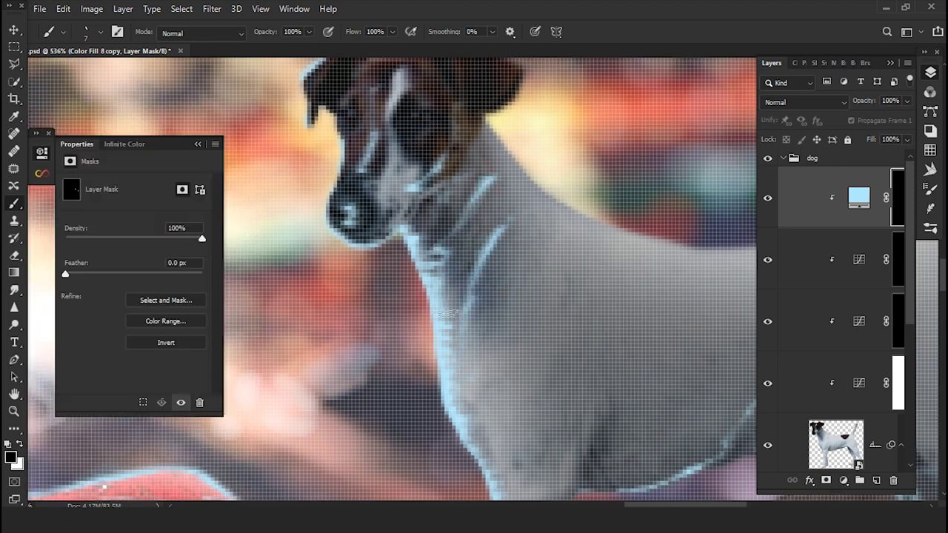
key("ctrl+0")
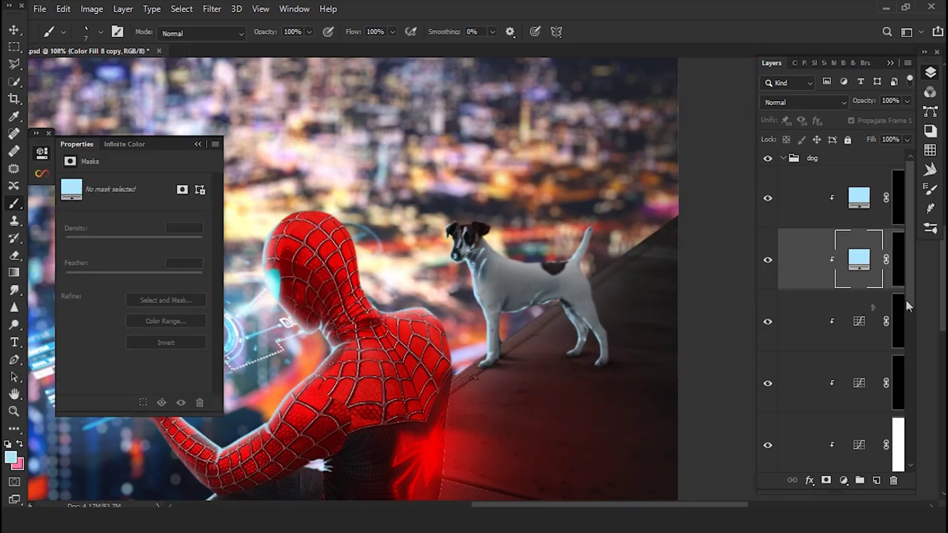
left_click(882, 198)
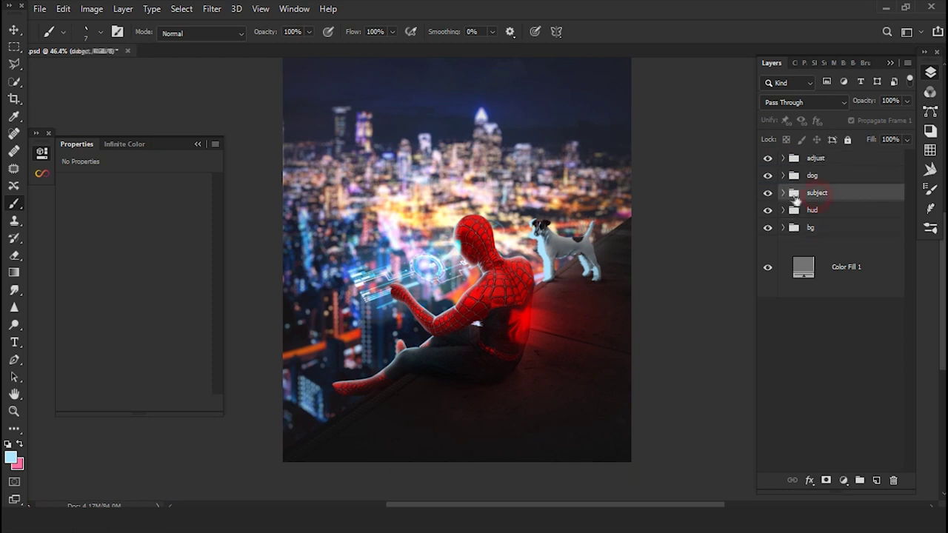
- Show Color Fill 8 copy 3 in the subject group, set it to Overlay, and select its mask
left_click(782, 193)
left_click(859, 356)
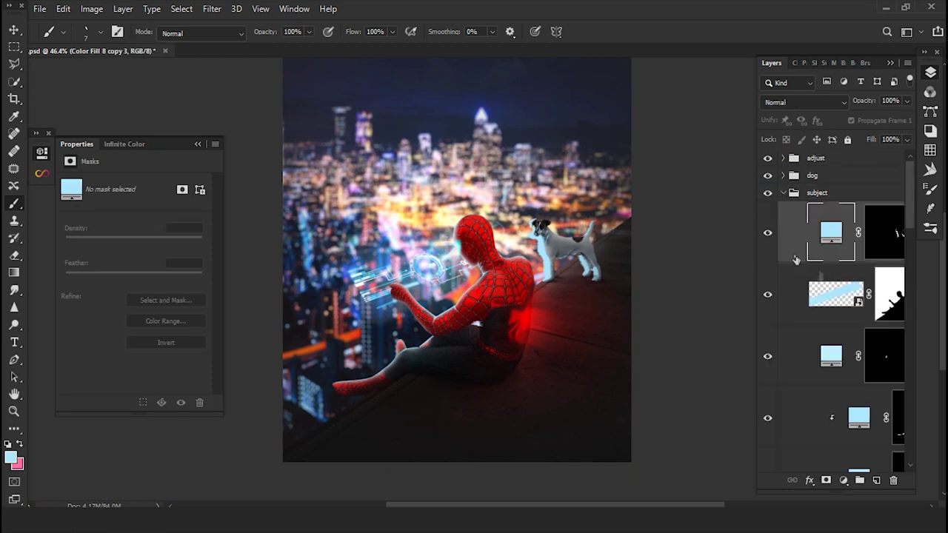
left_click(769, 357)
left_click(803, 102)
left_click(777, 292)
left_click(897, 356)
- Paint the cyan glow onto Spider-Man's back and ledge with a soft brush at 45% then 33% opacity
key("d")
right_click(578, 394)
key("Escape")
key("4")
key("5")
scroll(572, 378, "up", 2)
scroll(573, 377, "up", 5)
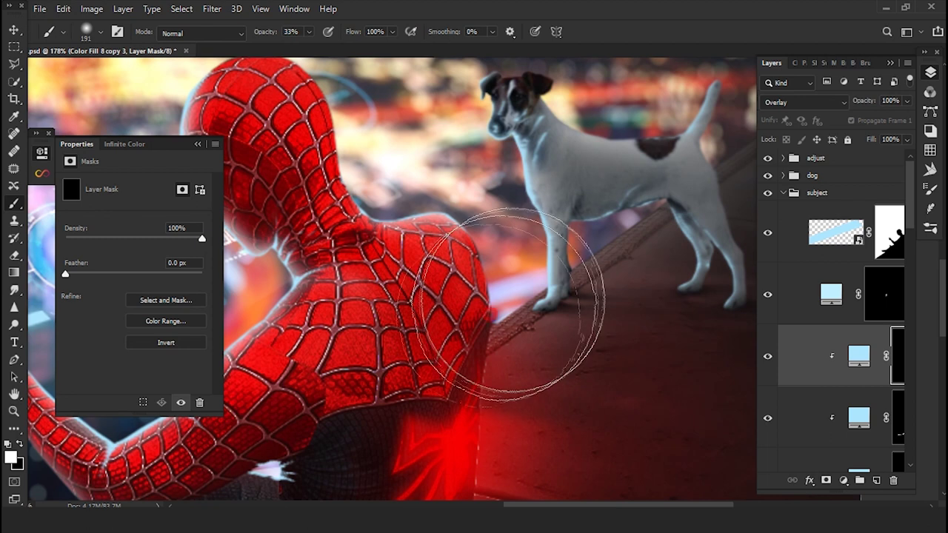
left_click_drag(314, 402, 455, 349)
scroll(455, 349, "down", 3)
key("x")
key("3")
key("3")
scroll(577, 324, "down", 2)
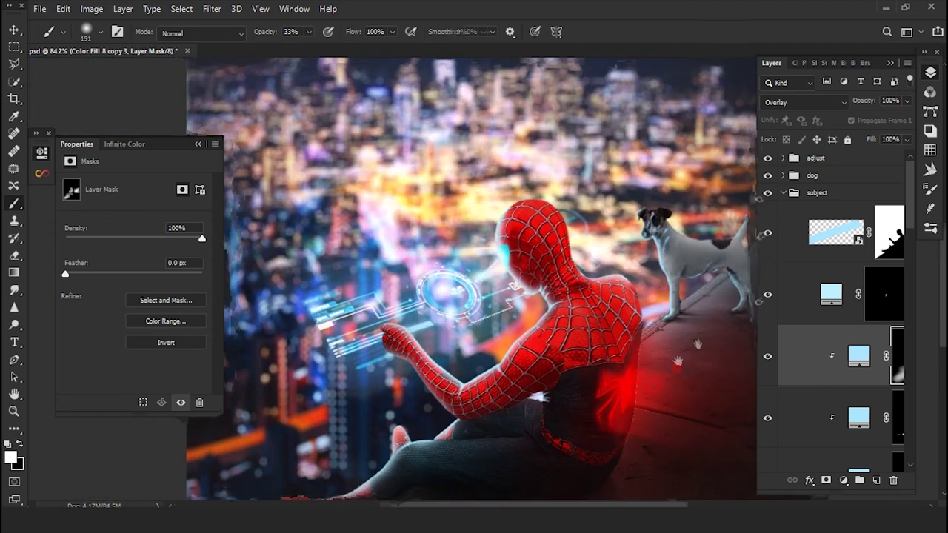
scroll(614, 377, "down", 1)
- Select the HUD graphic layer and bring up the shape tool's shape types
left_click(836, 231)
key("u")
scroll(315, 204, "up", 5)
right_click(314, 204)
- Draw a rectangle beside the HUD near the hand and fill it dark grey #181818
key("Escape")
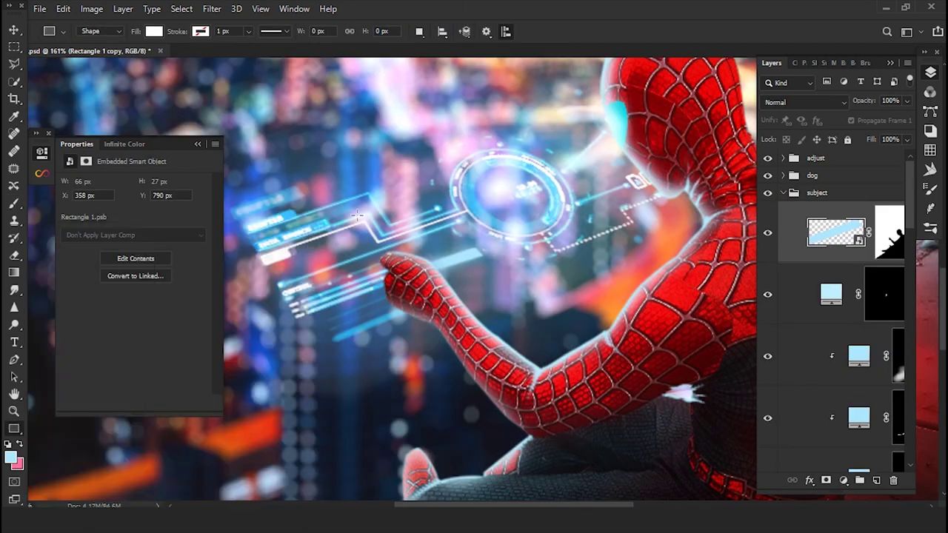
left_click_drag(356, 211, 523, 243)
scroll(439, 228, "up", 3)
double_click(837, 232)
type("181818")
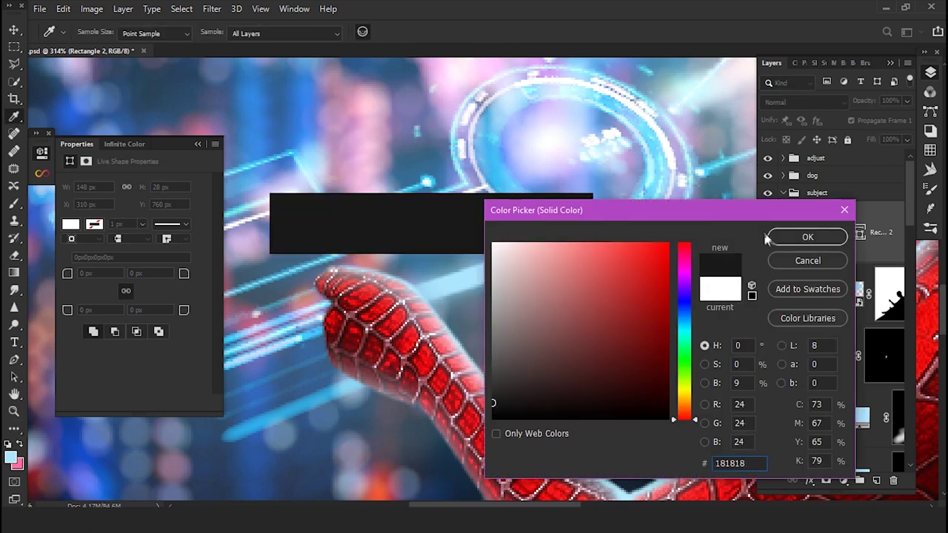
left_click(807, 237)
- Apply Add Noise of about 16% to the dark rectangle
left_click(212, 8)
left_click(230, 87)
left_click_drag(97, 305, 46, 302)
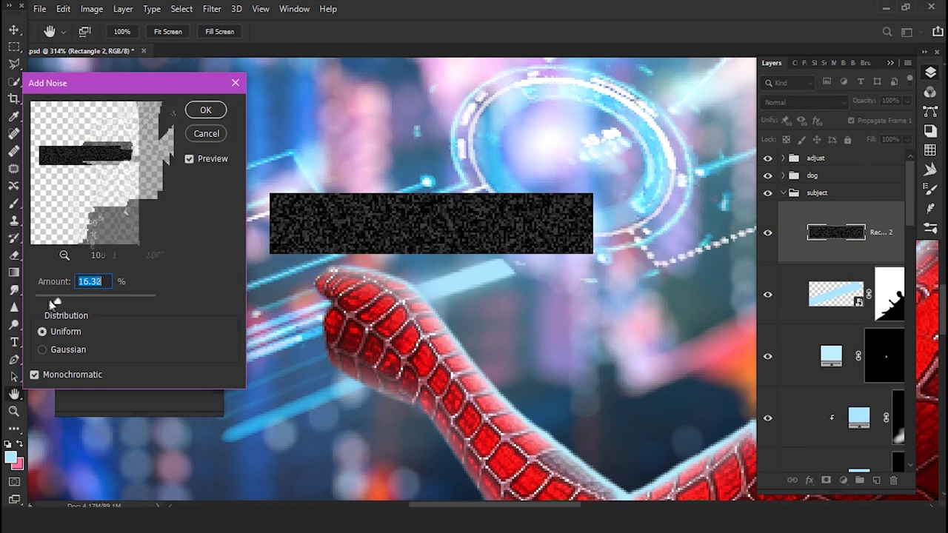
key("Return")
- Add a new layer and create a light cyan solid colour fill from a drawn path
key("ctrl+shift+alt+n")
key("p")
scroll(551, 235, "up", 1)
scroll(578, 252, "down", 5)
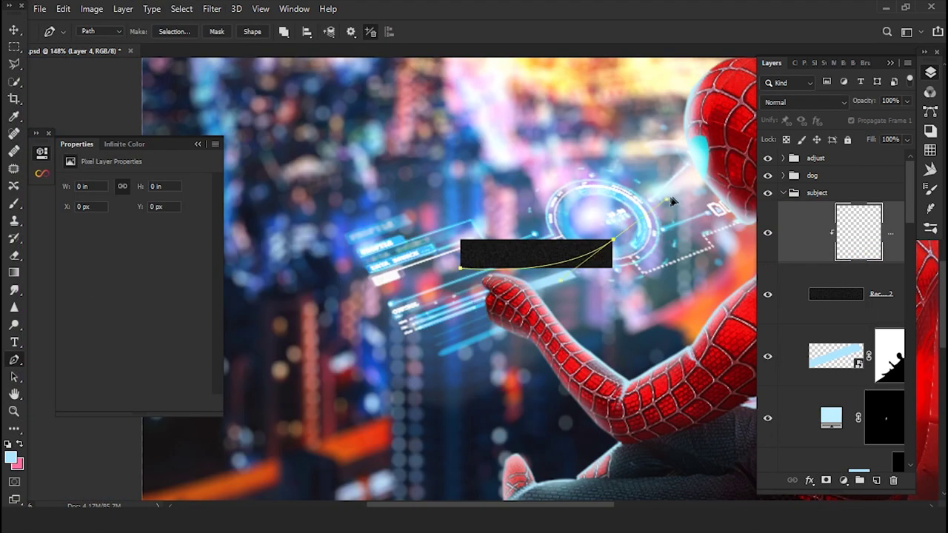
left_click(845, 482)
left_click(859, 185)
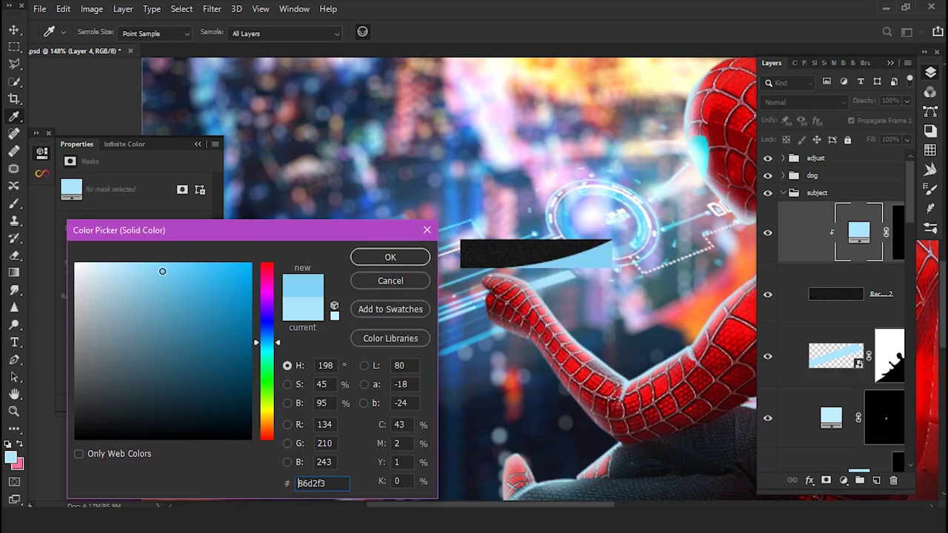
key("Return")
scroll(504, 271, "up", 5)
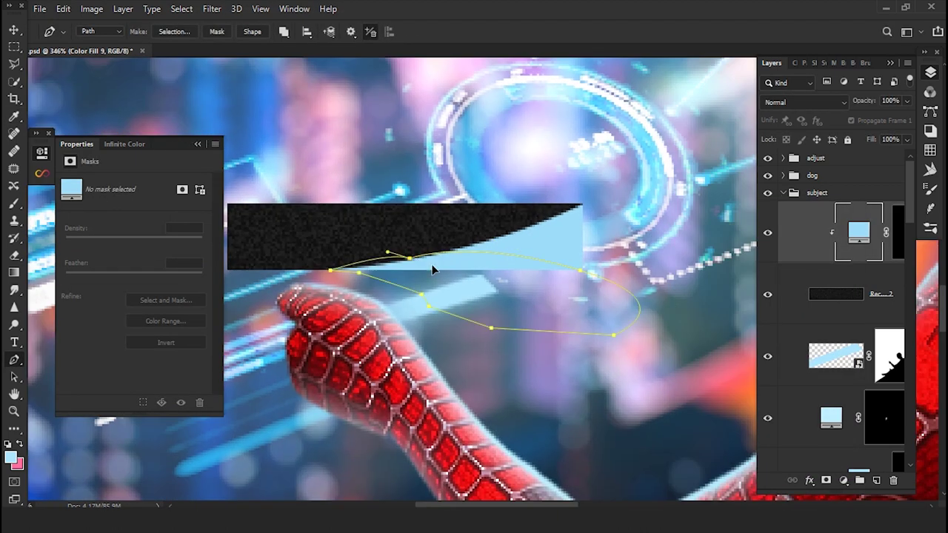
- Load the path as a selection and fill it black on the mask to hide part of the shape
key("ctrl+Return")
key("shift+F5")
key("Return")
key("ctrl+d")
scroll(483, 281, "up", 3)
- Add a new layer and fill a rectangular selection beside the HUD ring with light blue
key("b")
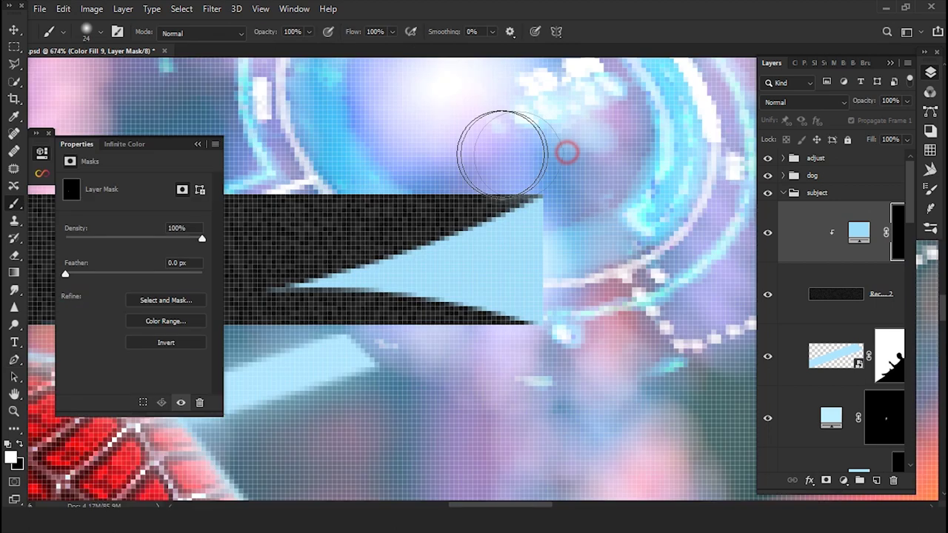
scroll(474, 371, "down", 3)
key("ctrl+shift+alt+n")
key("m")
left_click_drag(362, 143, 563, 282)
left_click(843, 482)
left_click(791, 259)
left_click(182, 8)
left_click(226, 245)
- Contract the selection and mask out the inside to leave a hollow light-blue frame
left_click(537, 160)
left_click(182, 8)
left_click(228, 246)
key("Return")
key("Delete")
- Deselect and resize the frame to be taller and narrower
key("ctrl+d")
key("ctrl+t")
left_click_drag(463, 143, 463, 115)
left_click_drag(363, 198, 384, 199)
key("Return")
- Convert the frame to a smart object, shrink it, and rotate it about -19° near the hand
scroll(463, 163, "up", 2)
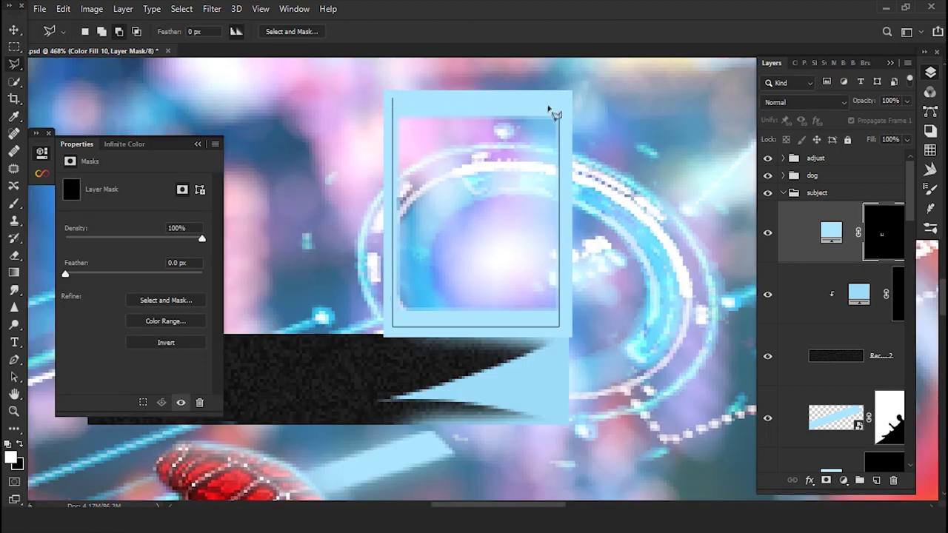
left_click(327, 357)
scroll(546, 264, "down", 4)
key("ctrl+t")
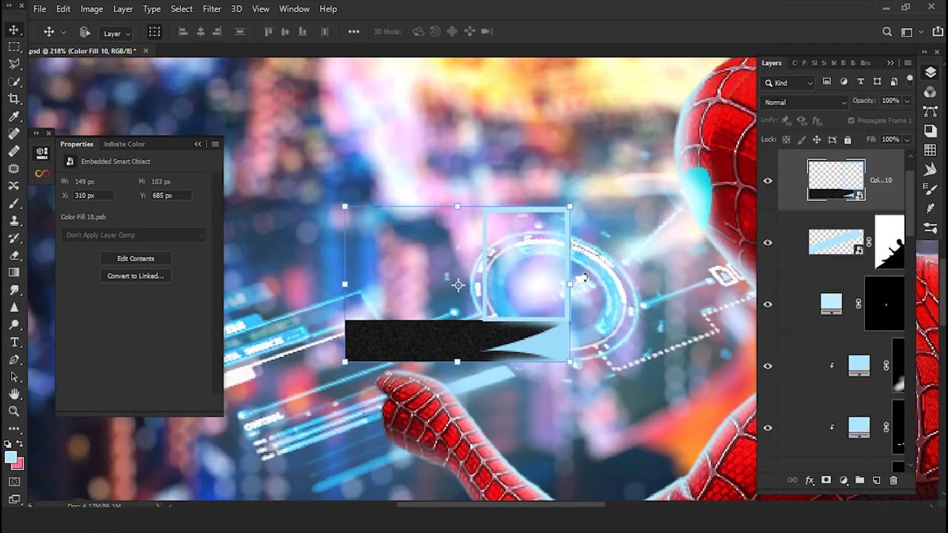
left_click_drag(561, 205, 436, 142)
left_click_drag(359, 200, 467, 374)
left_click_drag(533, 370, 518, 334)
scroll(474, 326, "up", 3)
scroll(481, 326, "up", 2)
scroll(730, 204, "down", 5)
key("Return")
- Add a layer mask using a 12 px brush and blend the frame in Color Dodge
left_click(826, 480)
key("b")
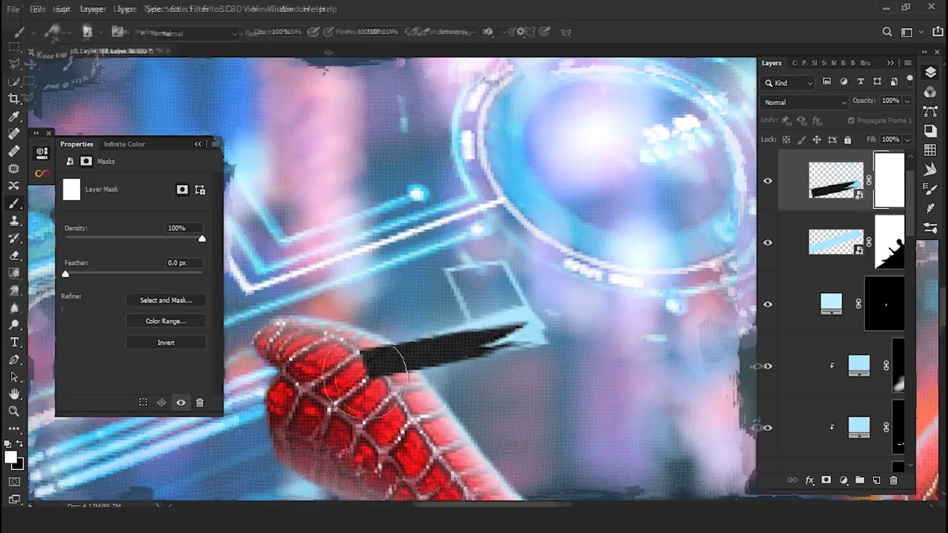
scroll(474, 311, "up", 5)
right_click(78, 163)
left_click_drag(78, 162, 73, 161)
scroll(397, 363, "up", 2)
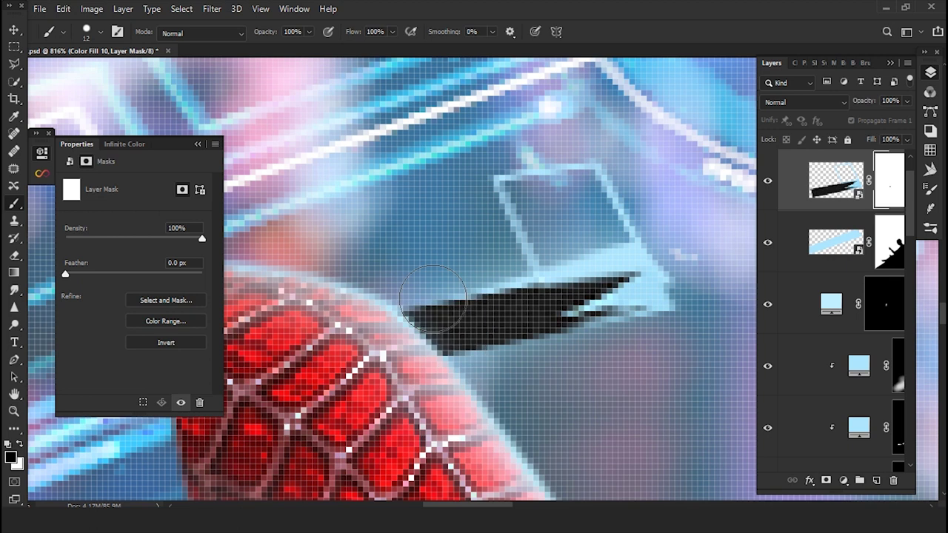
scroll(438, 388, "down", 10)
left_click(804, 101)
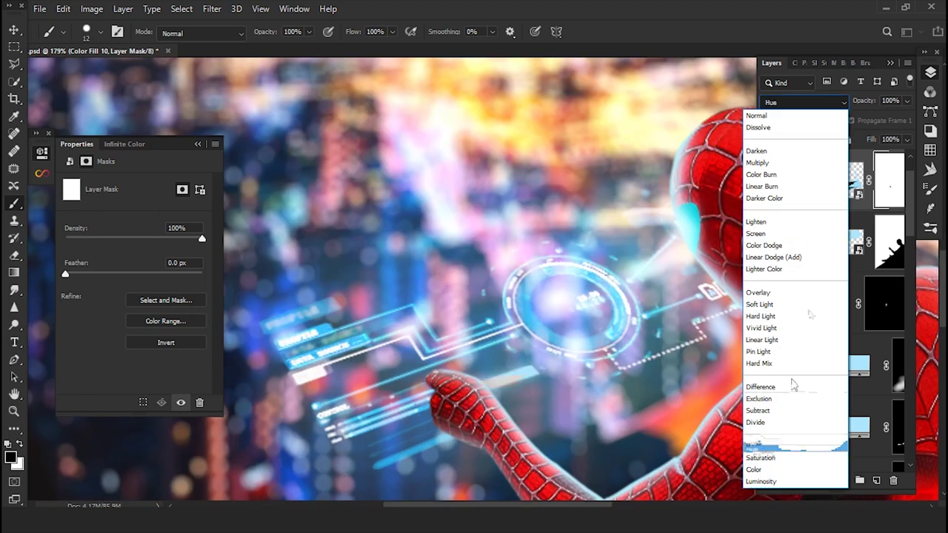
left_click(764, 246)
- Select the fill layer's mask and open the merged Layer 5 smart object in Exposure X4
scroll(502, 339, "down", 8)
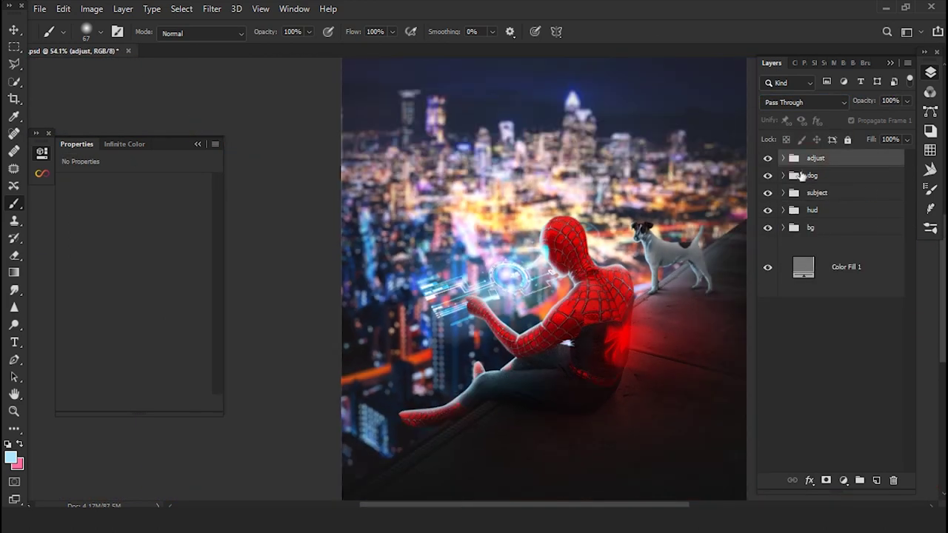
left_click(850, 215)
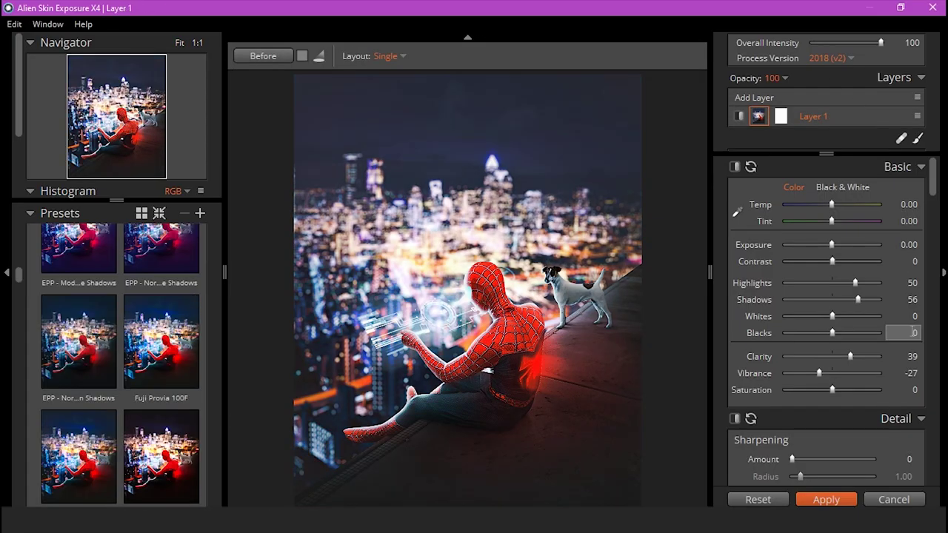
left_click(14, 23)
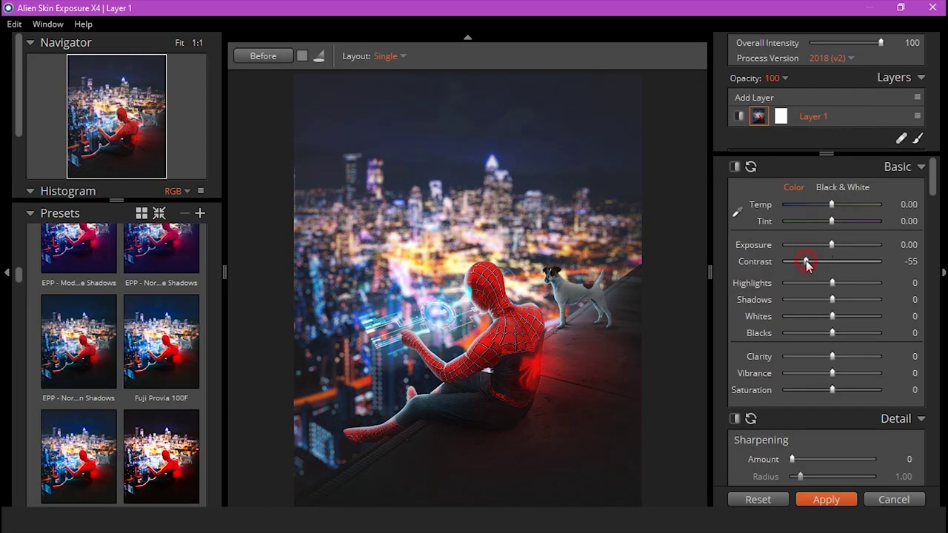
- Set contrast -27, highlights 9, shadows -75, whites 5, blacks 14, clarity 12, and shift HSL hues toward teal
left_click_drag(822, 285, 836, 290)
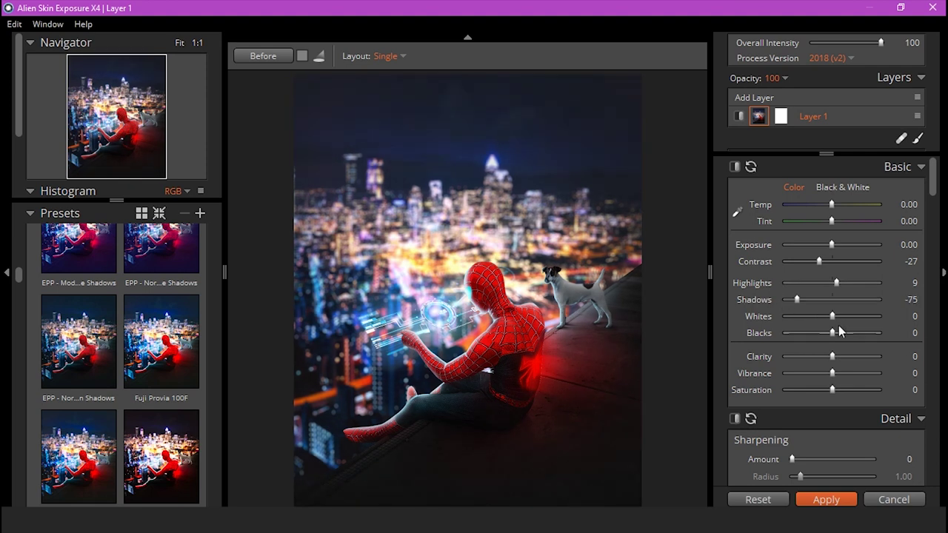
scroll(873, 362, "down", 5)
scroll(873, 362, "down", 2)
left_click_drag(833, 243, 827, 245)
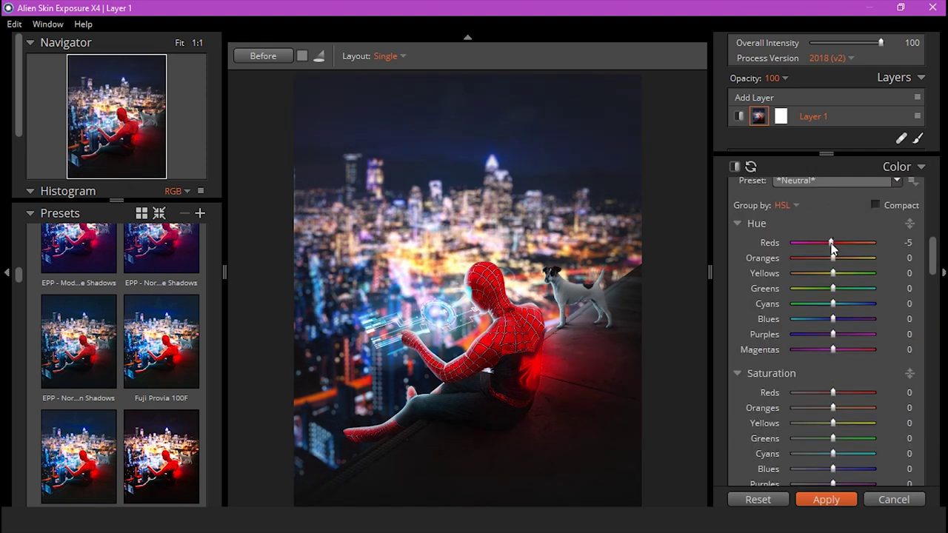
left_click_drag(833, 392, 828, 394)
scroll(834, 333, "down", 5)
scroll(837, 267, "up", 3)
left_click_drag(822, 270, 846, 269)
scroll(837, 288, "up", 4)
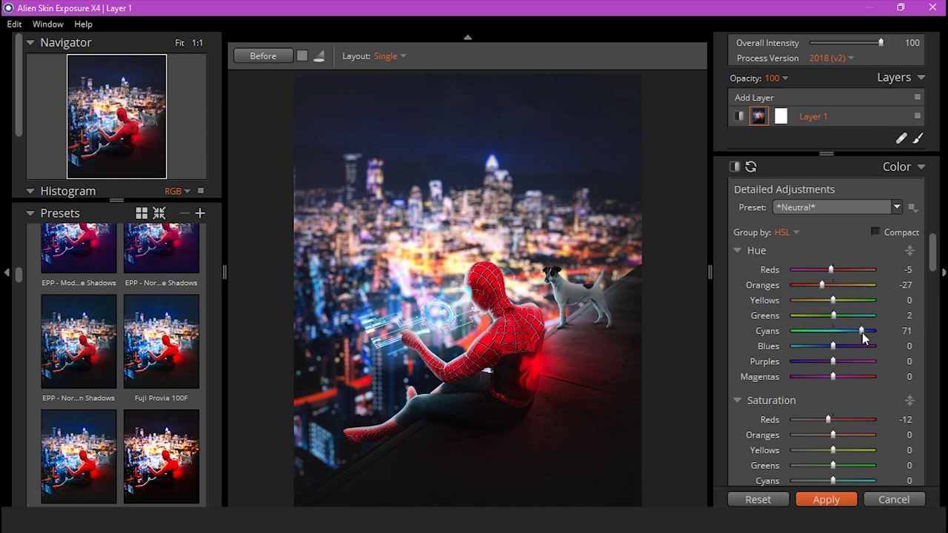
left_click_drag(933, 261, 935, 272)
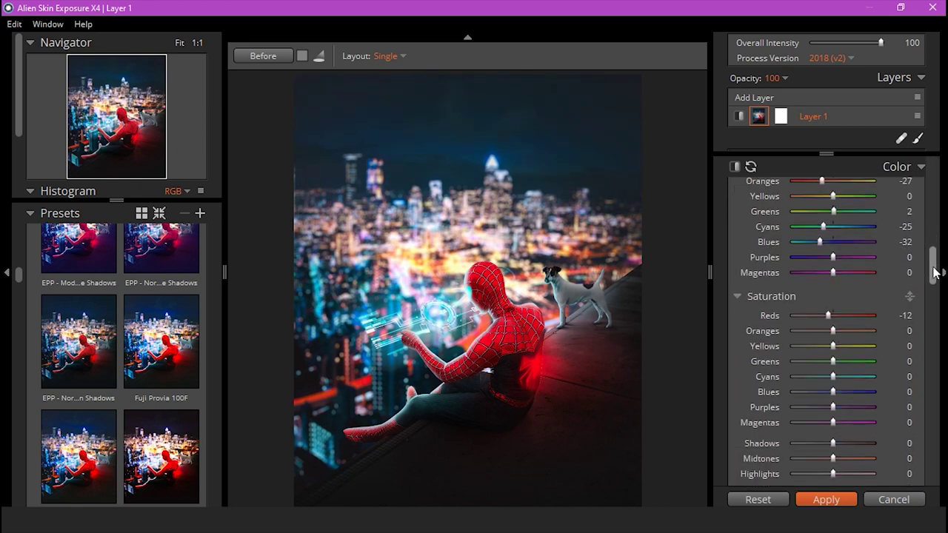
scroll(847, 384, "down", 3)
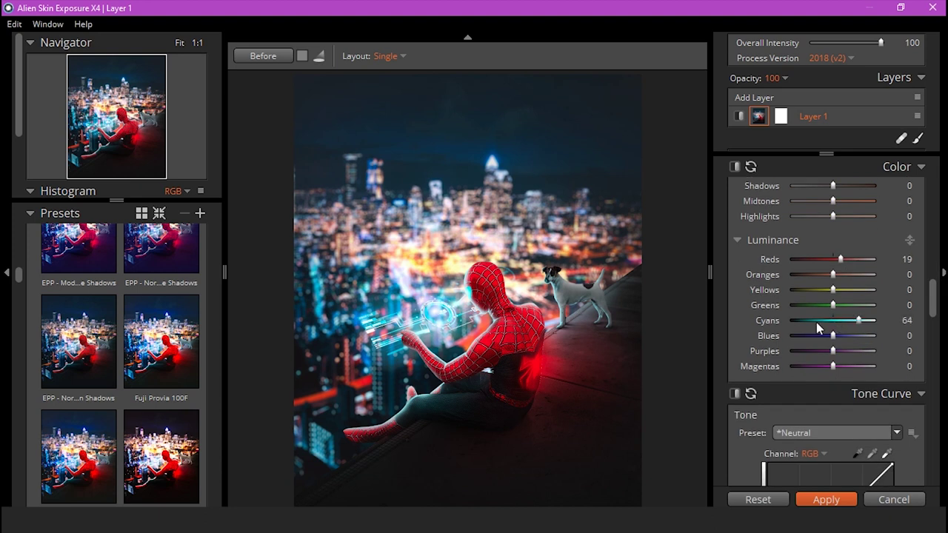
scroll(889, 311, "up", 2)
scroll(897, 288, "up", 3)
scroll(897, 289, "up", 4)
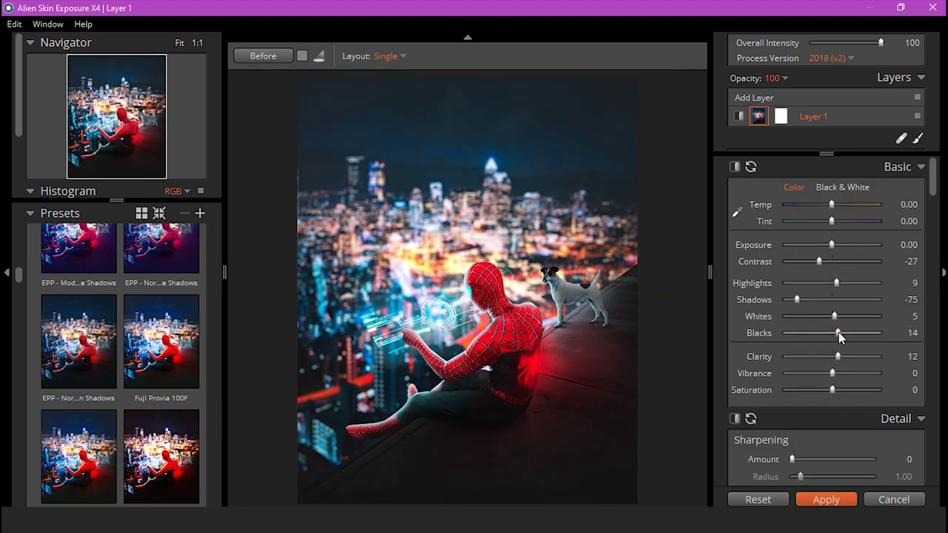
scroll(839, 332, "down", 2)
- Set the Color Filter to Cool/Warm -50, density 25, and cyan split toning strength 20
scroll(839, 332, "down", 2)
scroll(852, 296, "down", 5)
left_click(837, 245)
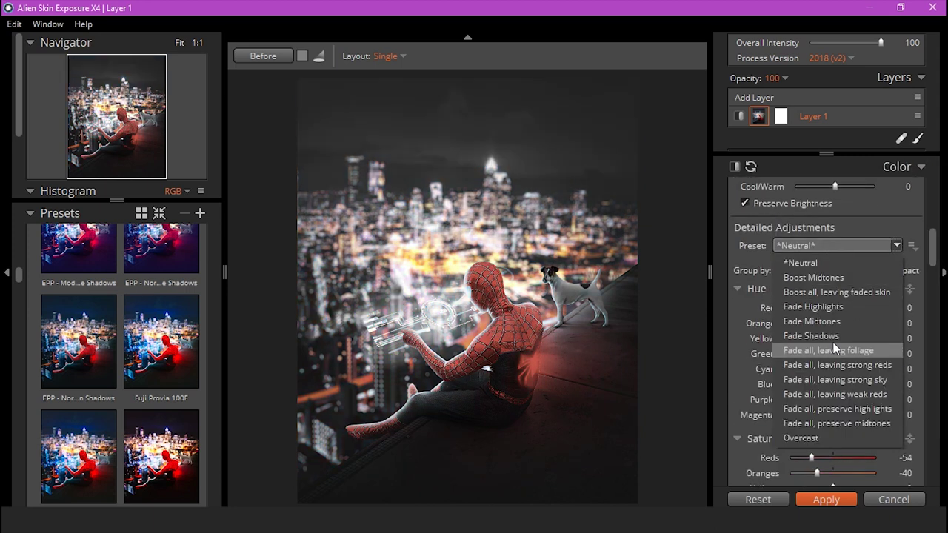
left_click(815, 269)
left_click(816, 236)
left_click_drag(935, 249, 933, 371)
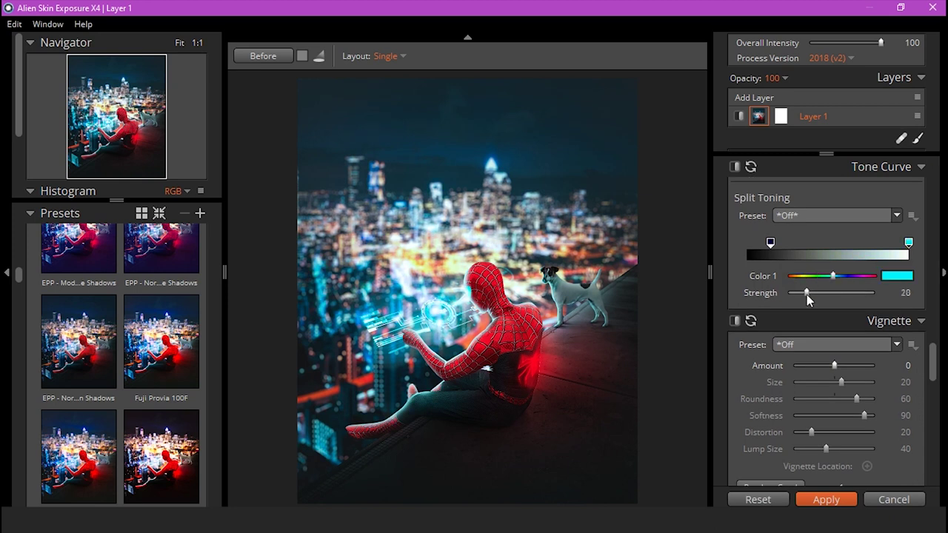
scroll(814, 311, "down", 2)
- Enable the Light Effect overlay with a Light Leaks preset for a red glow
left_click(852, 278)
scroll(862, 391, "down", 10)
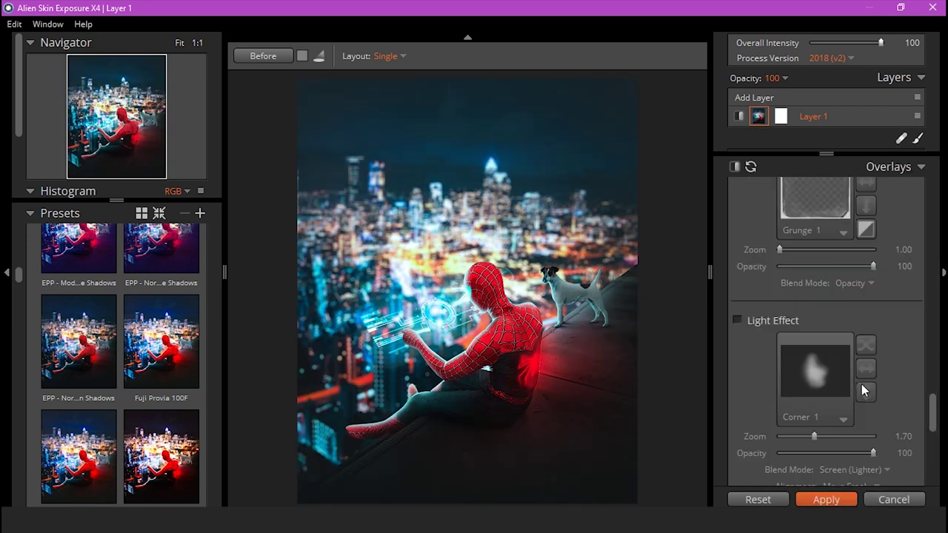
left_click(737, 320)
left_click(815, 288)
left_click(871, 127)
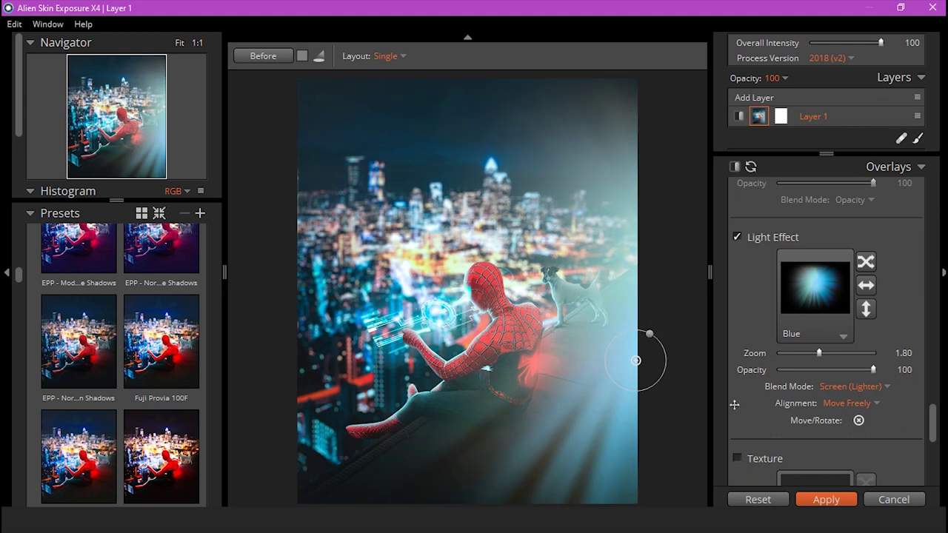
left_click(815, 289)
scroll(804, 241, "down", 5)
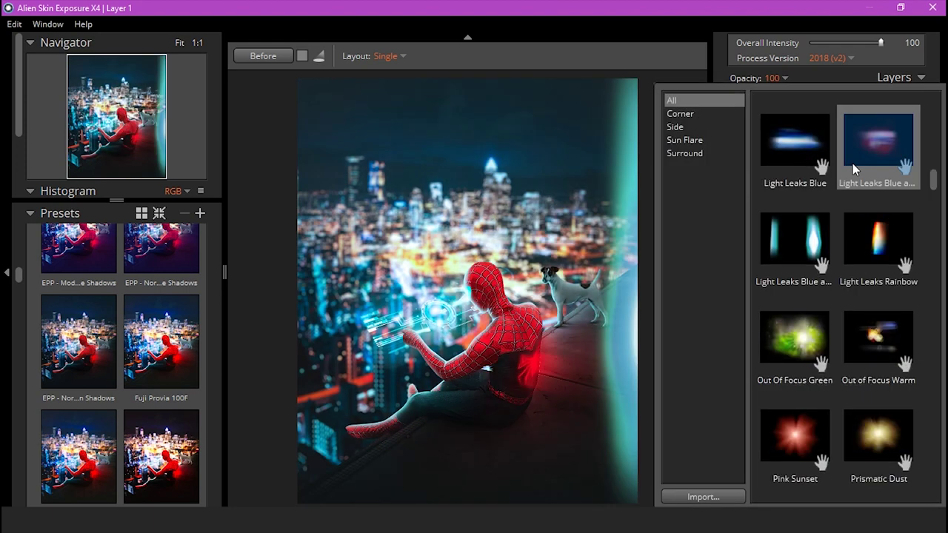
left_click(854, 169)
- Set Bokeh Amount to 14 and apply the Exposure X4 edits to Layer 5
left_click_drag(800, 355, 822, 356)
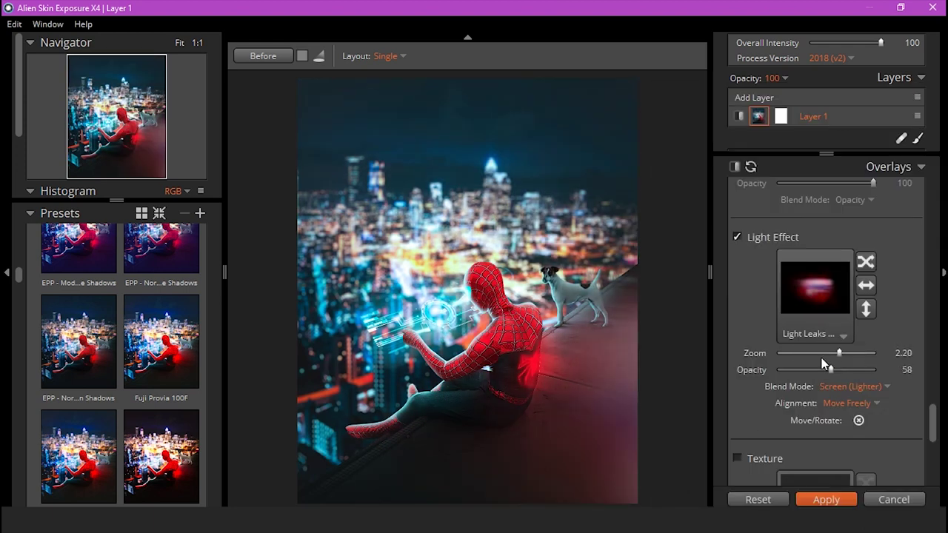
scroll(829, 319, "down", 2)
scroll(901, 465, "down", 5)
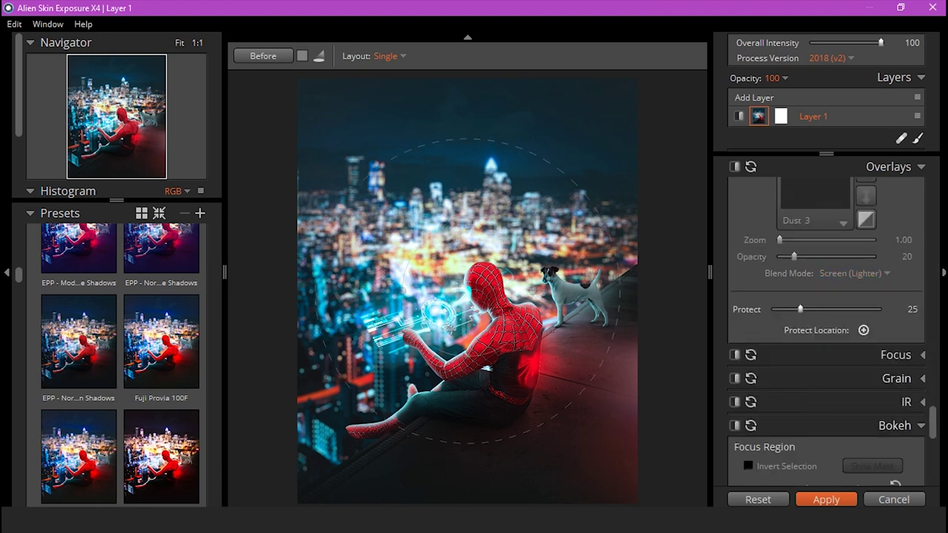
scroll(826, 334, "down", 3)
scroll(826, 333, "down", 2)
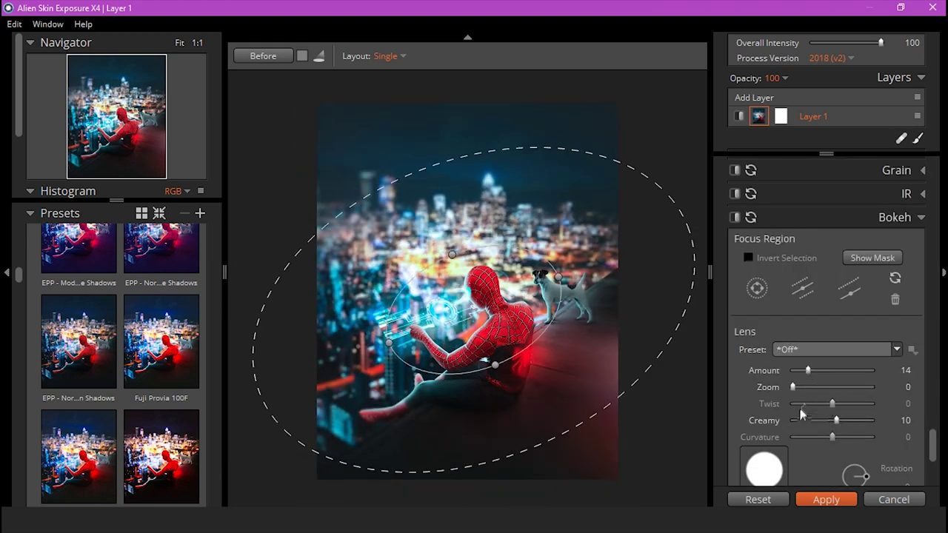
left_click(826, 499)
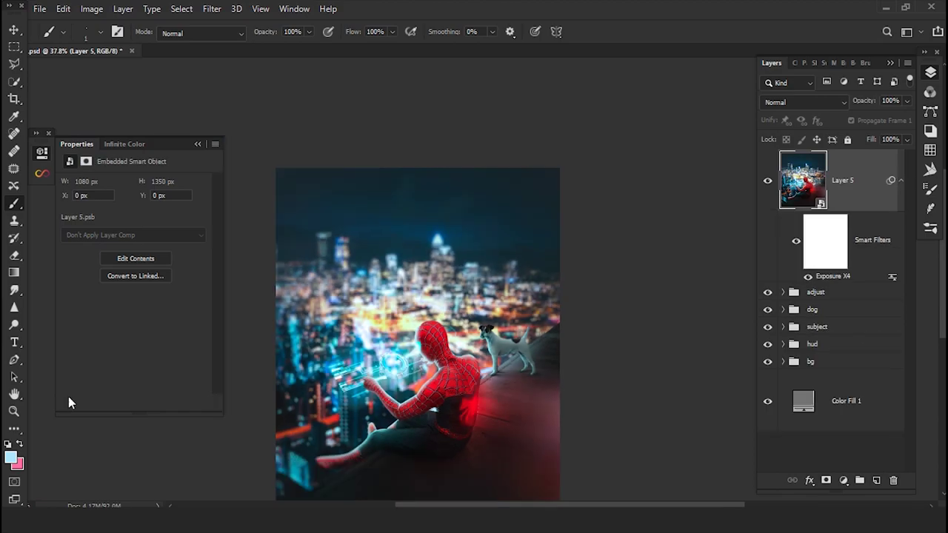
- Stamp all visible layers into a new Layer 6 and open High Pass at a 0.3-pixel radius
key("ctrl+shift+alt+e")
left_click(212, 9)
left_click(123, 92)
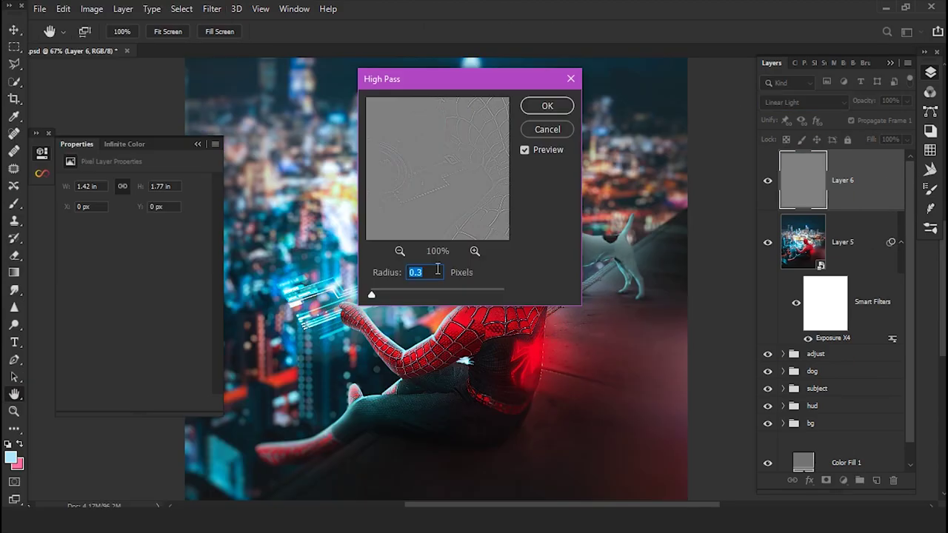